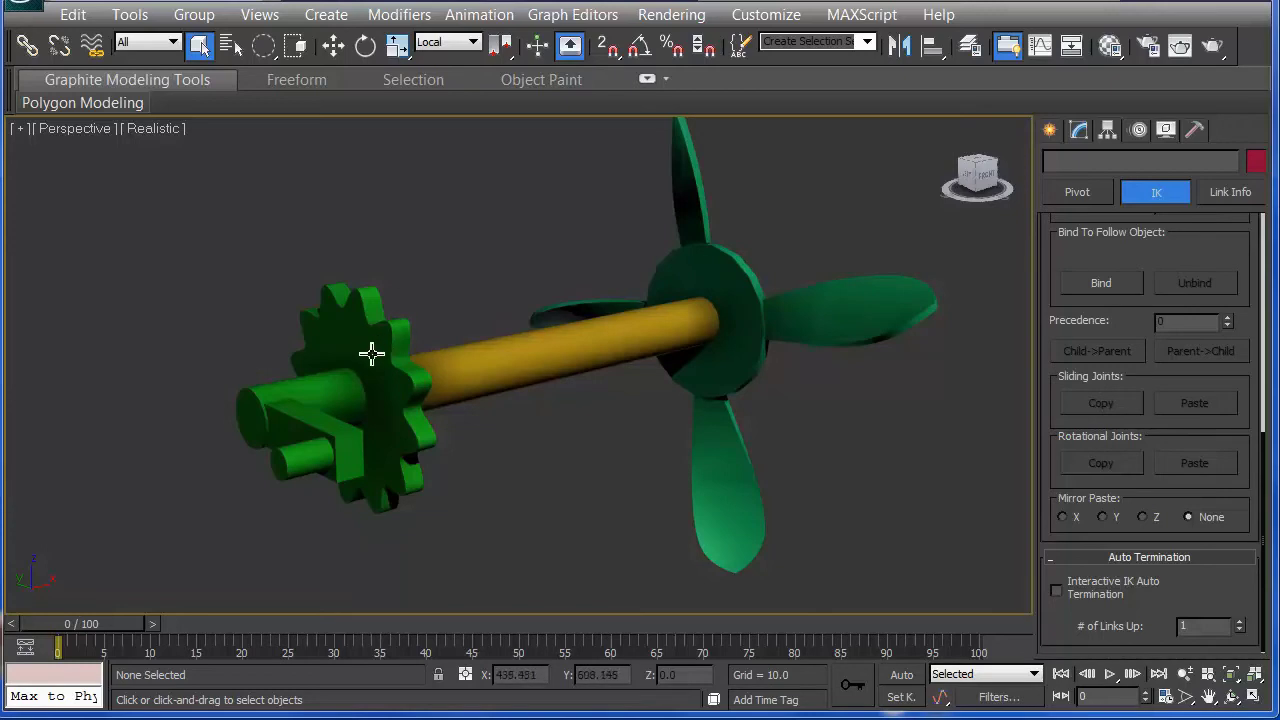
Step: Link the propeller to the shaft, the shaft to the gear, and the gear to the handle
left_click(310, 432)
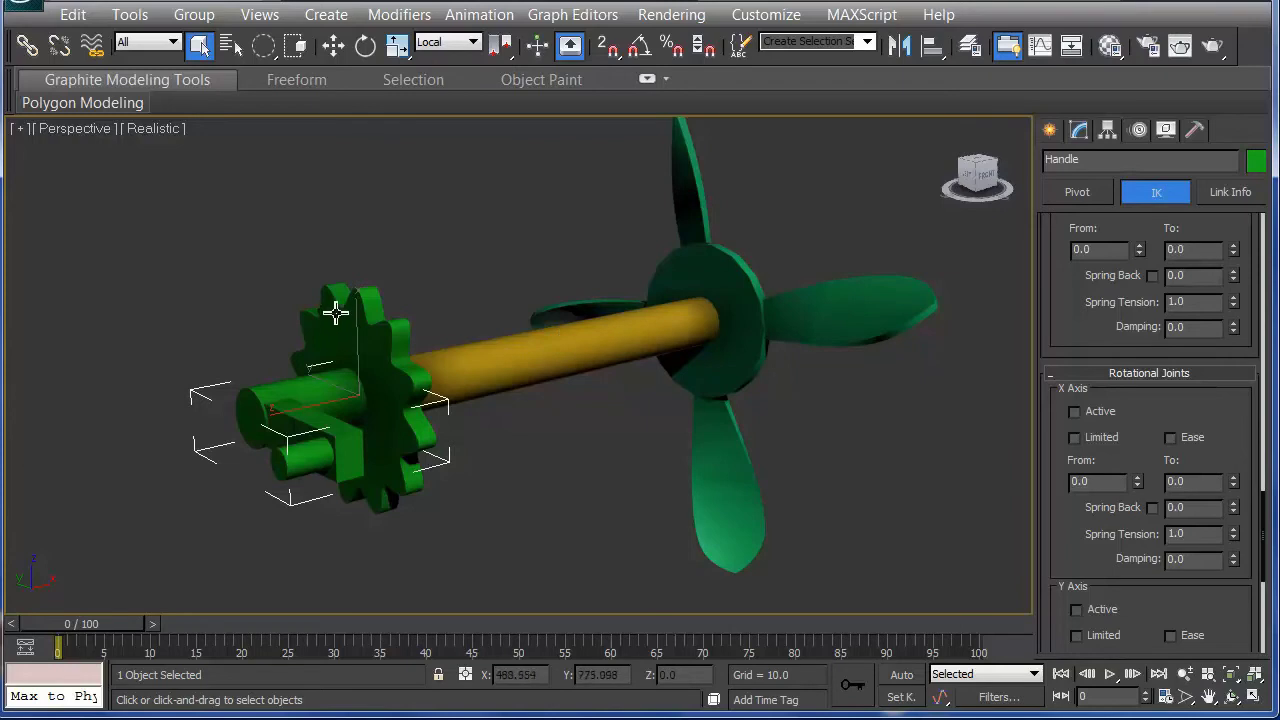
left_click(524, 210)
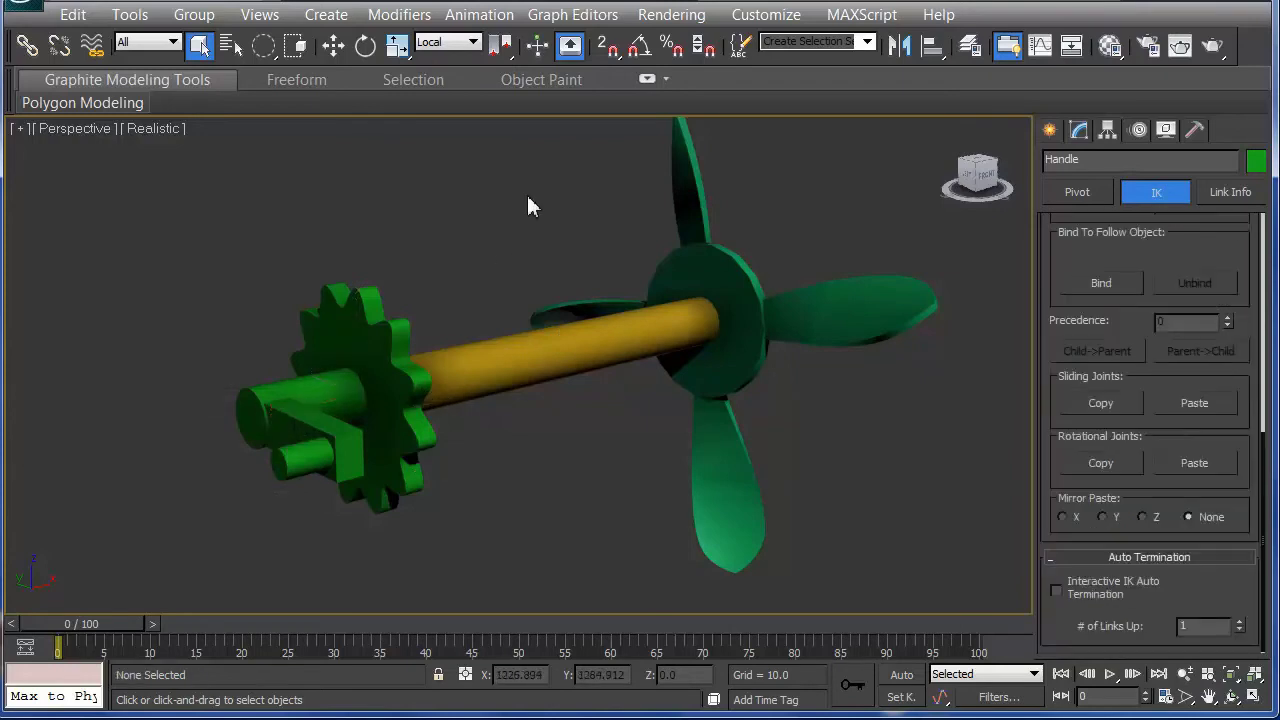
left_click(28, 45)
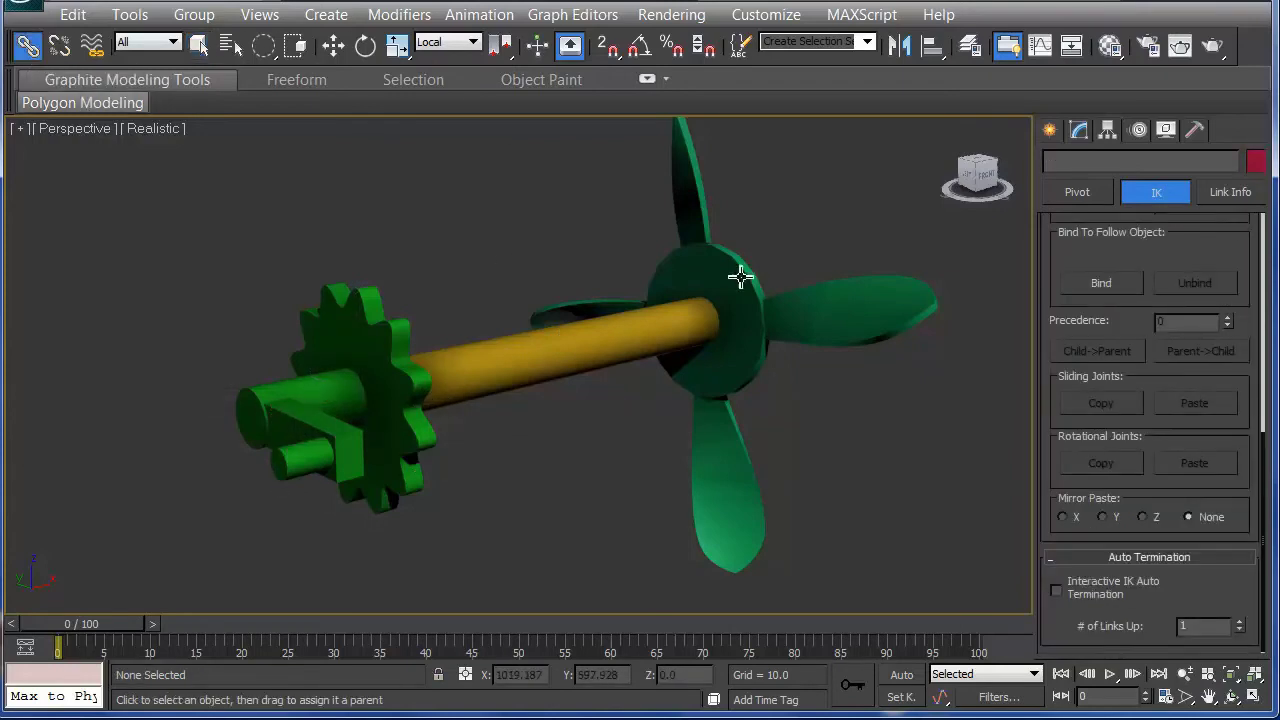
left_click_drag(703, 286, 368, 368)
left_click(306, 371)
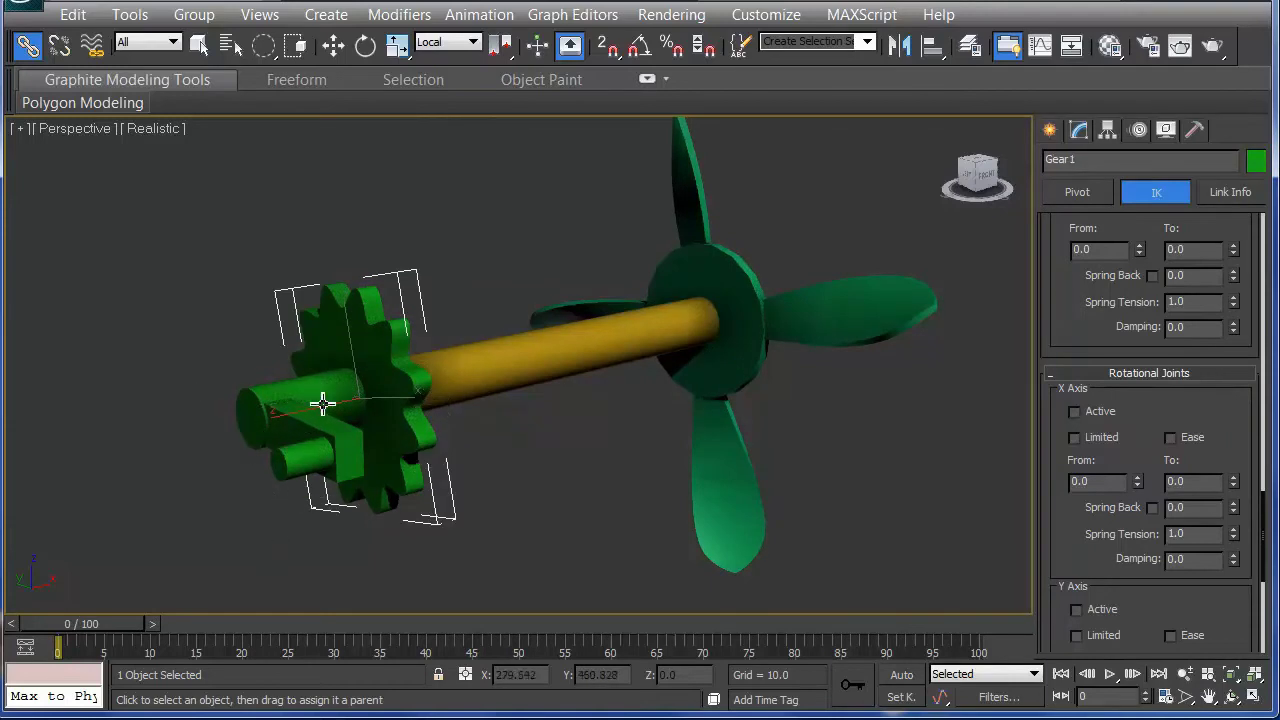
Step: Check the link hierarchy of the handle, gear, shaft and propeller in a new enlarged Schematic View, and close it
left_click(564, 16)
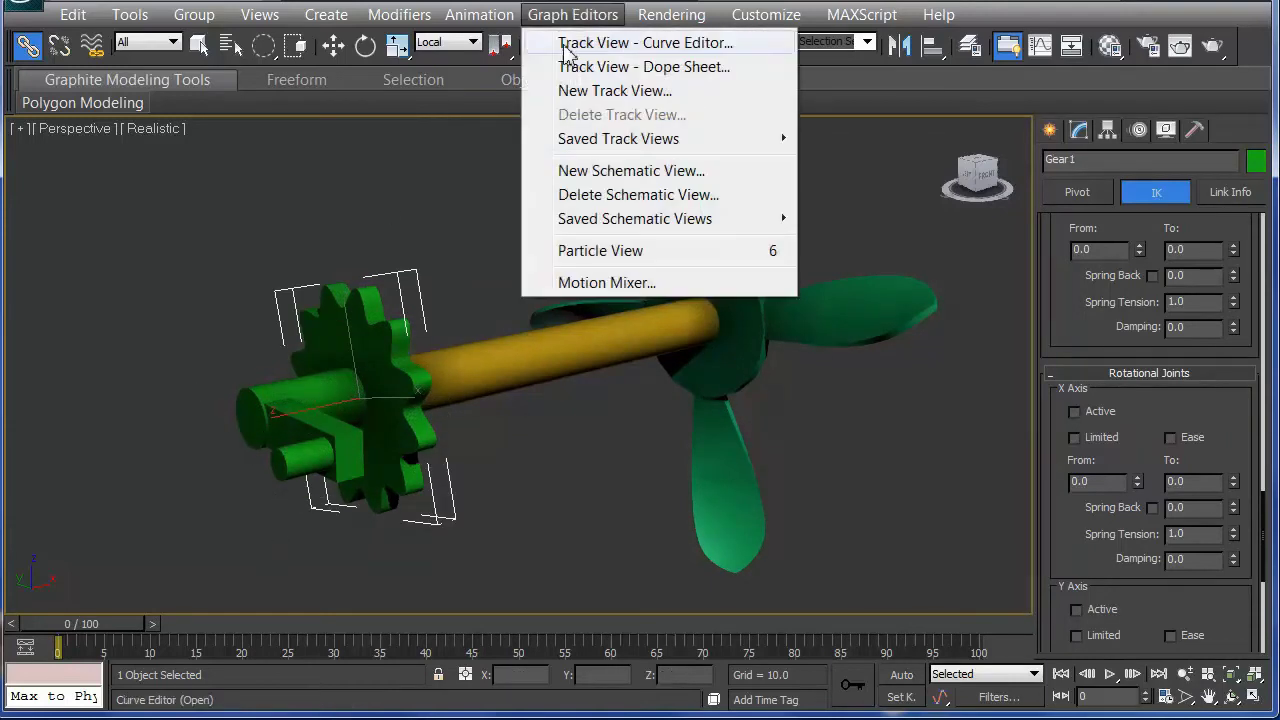
left_click(630, 171)
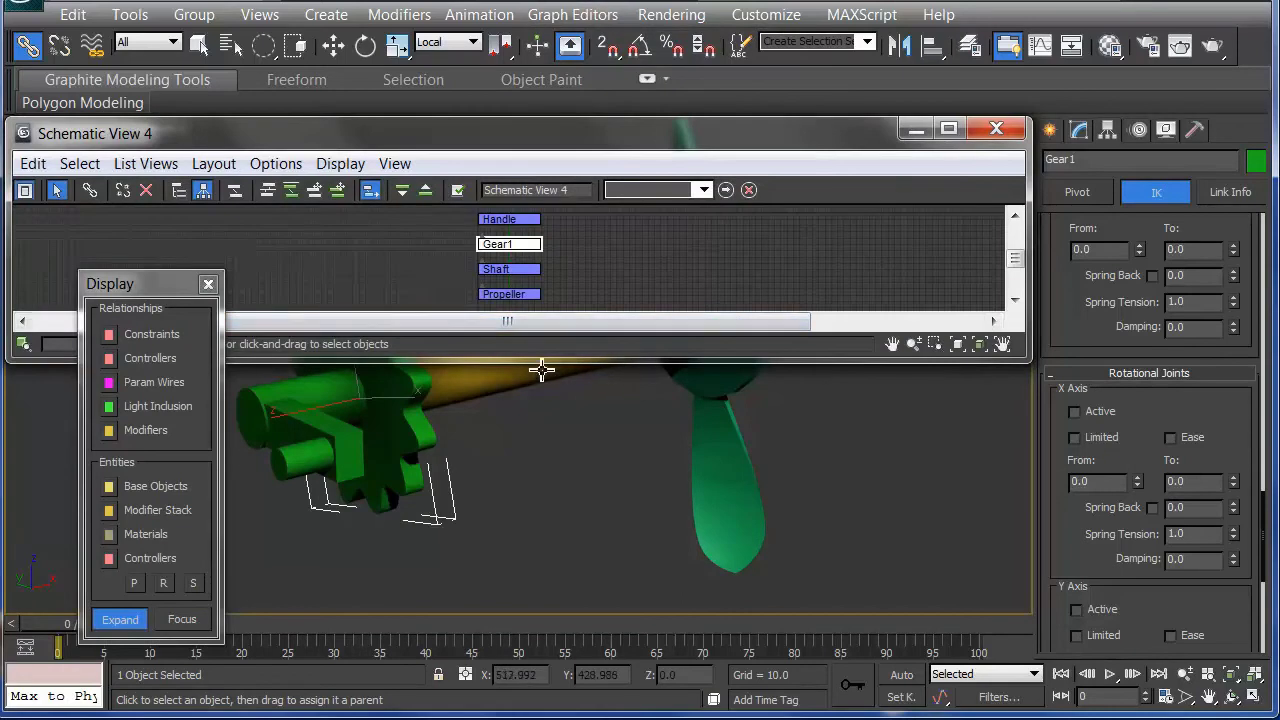
left_click_drag(542, 361, 543, 424)
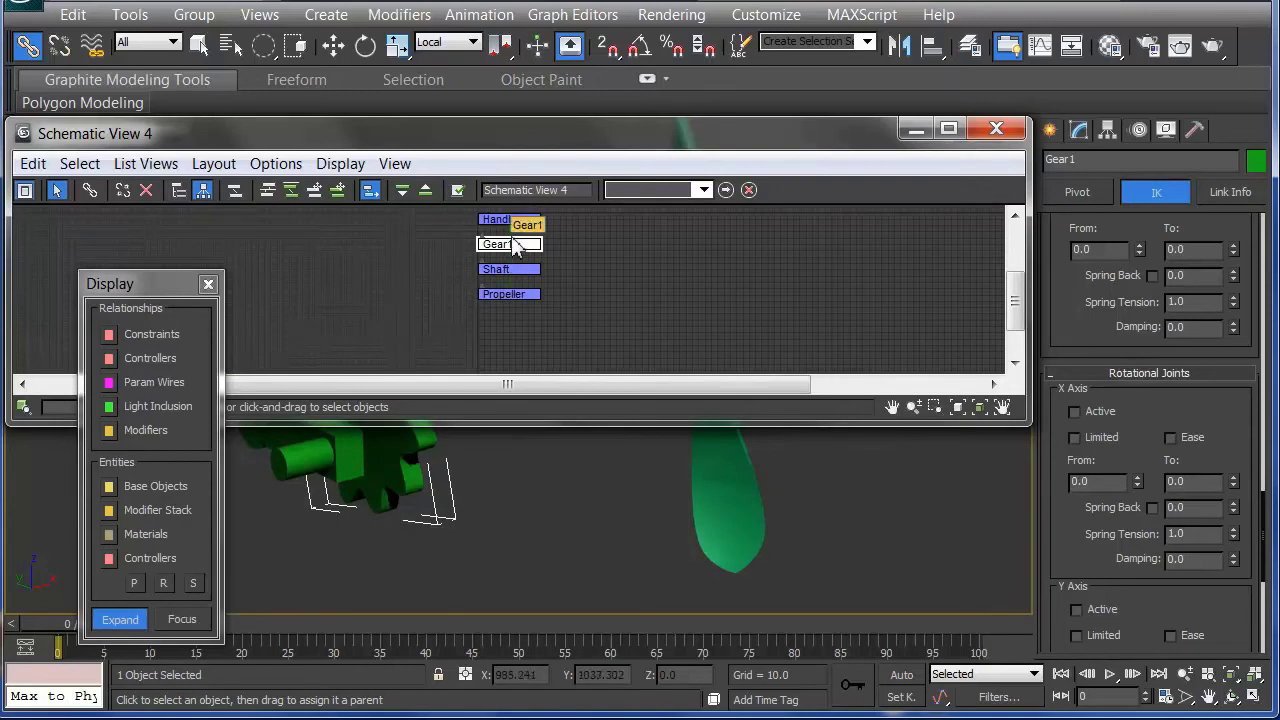
left_click(996, 128)
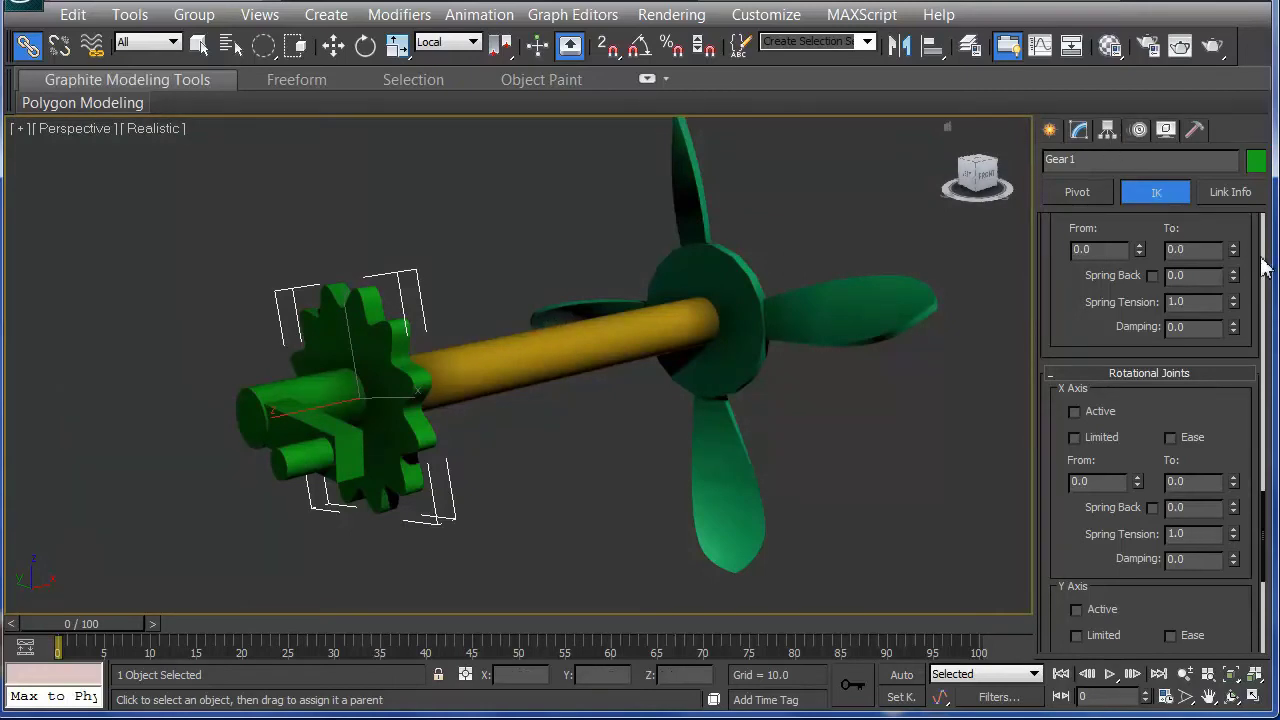
Step: Examine which axes are active in the gear's IK sliding and rotational joint settings, and exit the linking tool
scroll(1256, 258, "down", 5)
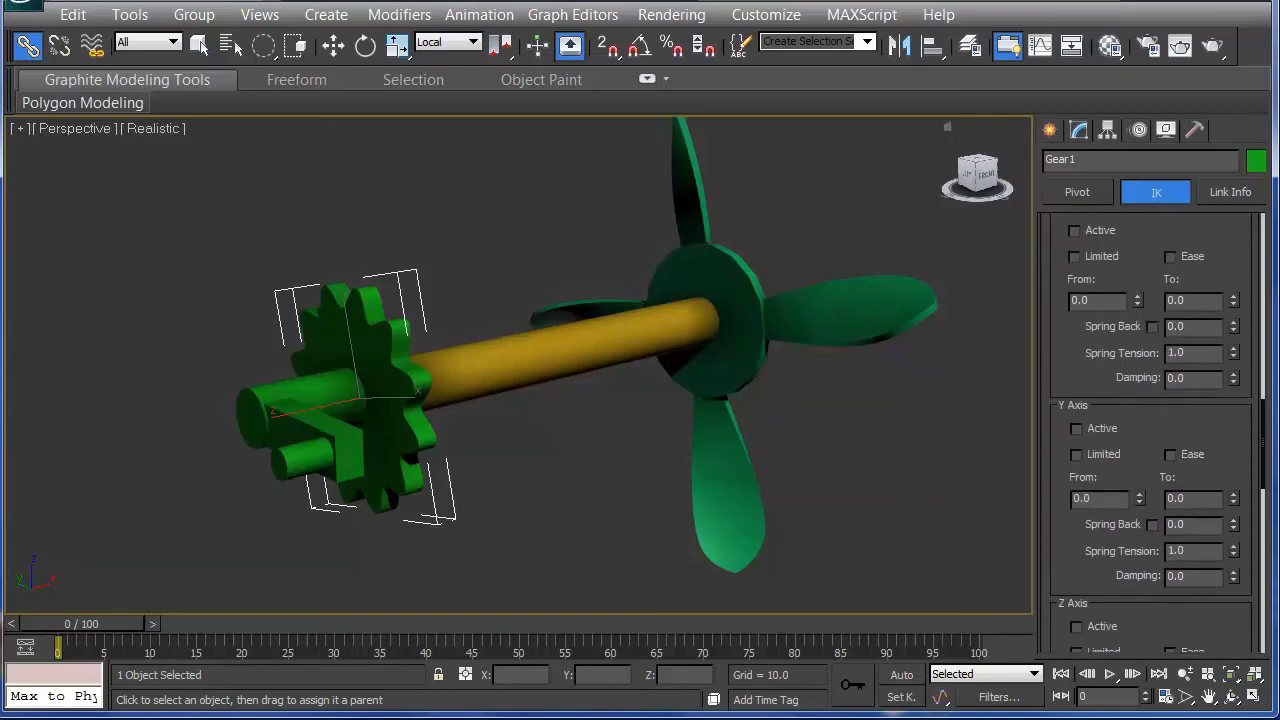
mouse_move(1257, 262)
left_mouse_down()
mouse_move(1242, 534)
mouse_move(1232, 216)
mouse_move(1240, 287)
mouse_move(1239, 277)
left_mouse_up()
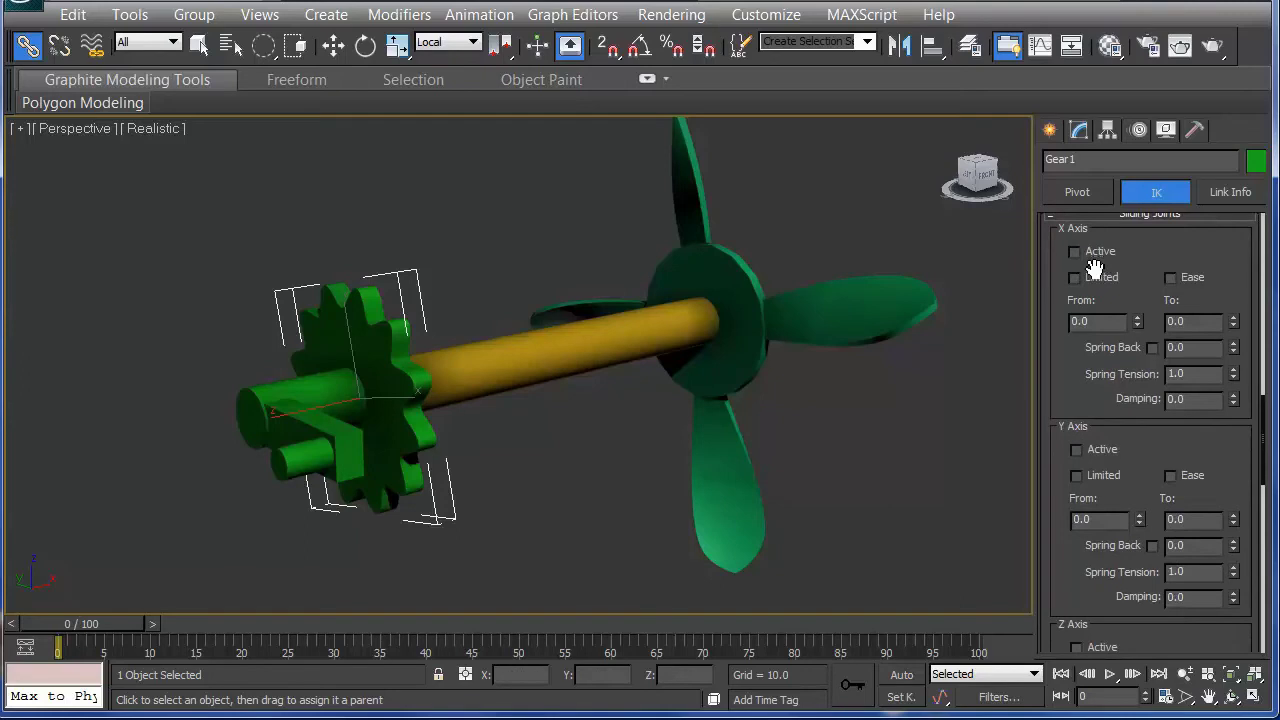
left_click_drag(1254, 420, 1243, 190)
left_click_drag(1255, 449, 1252, 203)
left_click_drag(1262, 470, 1267, 246)
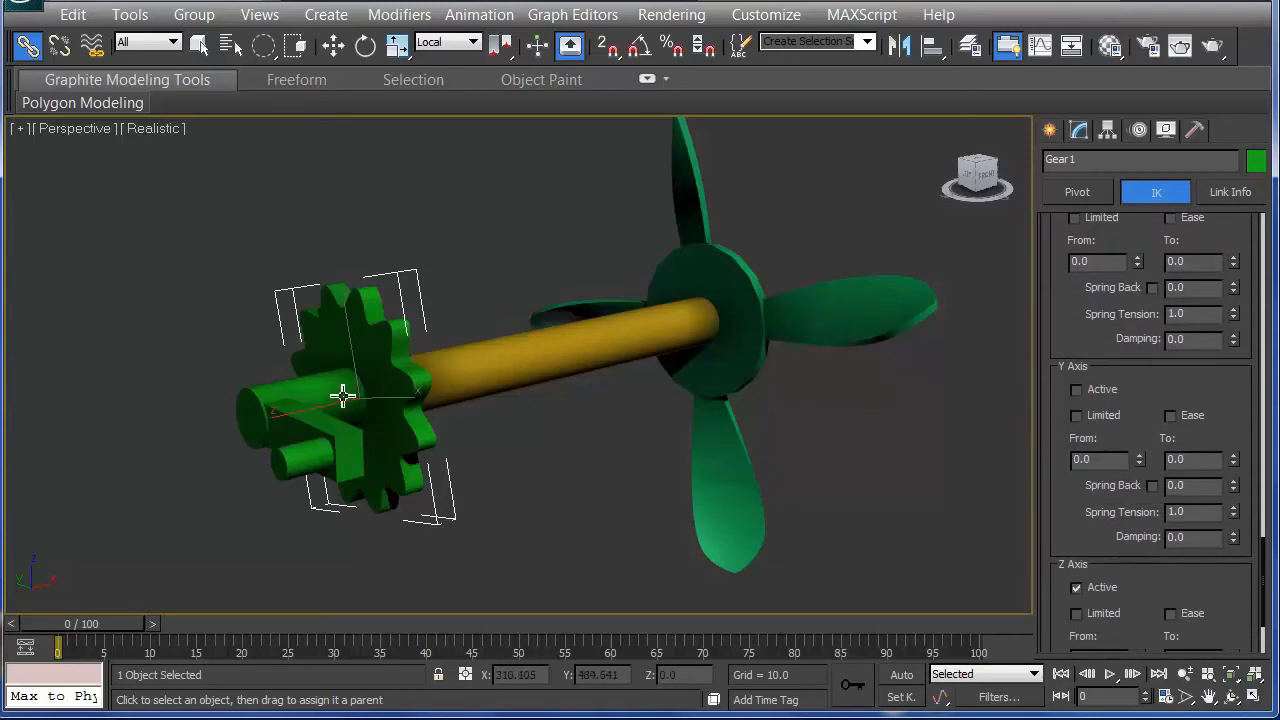
left_click_drag(1248, 424, 1247, 504)
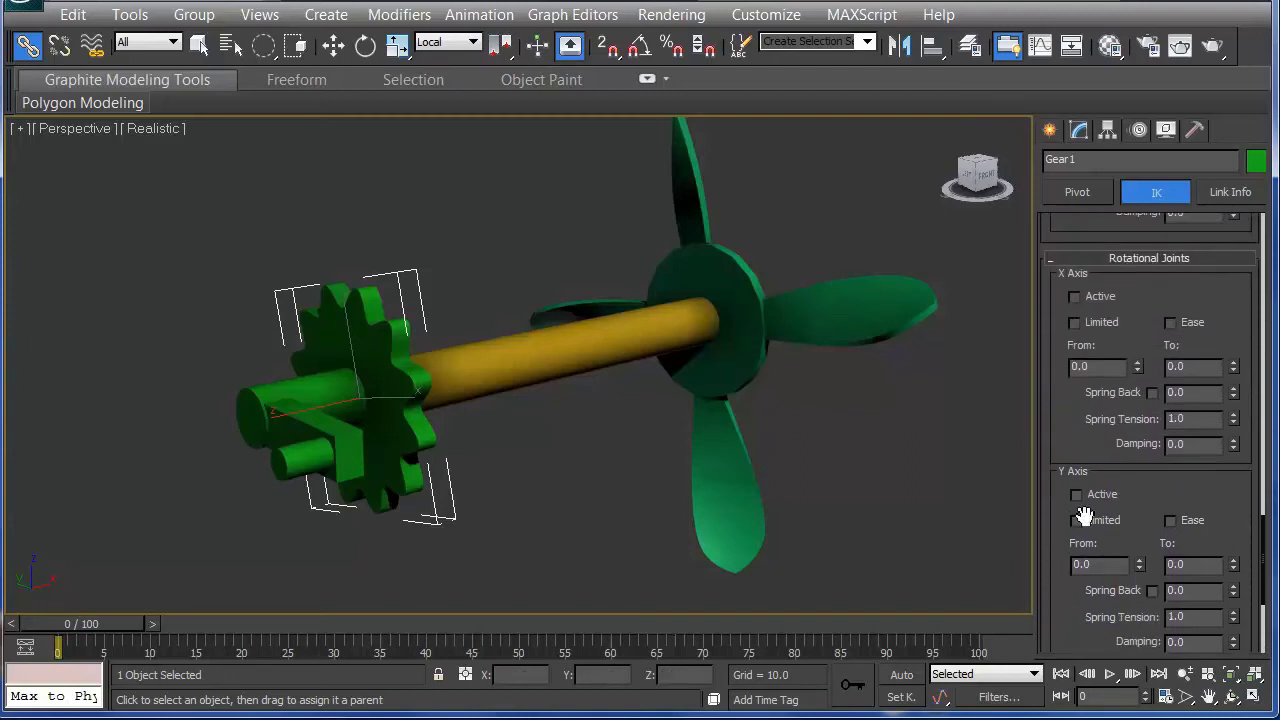
scroll(1150, 480, "down", 3)
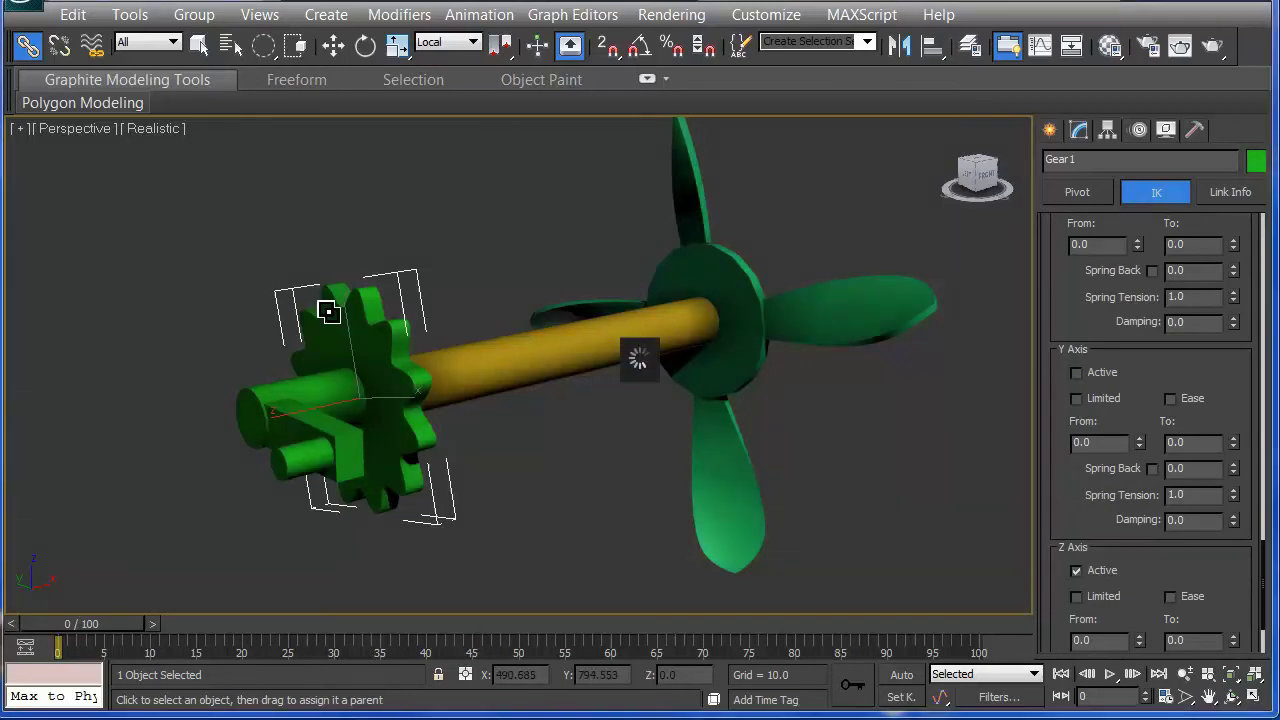
left_click_drag(1221, 388, 1226, 605)
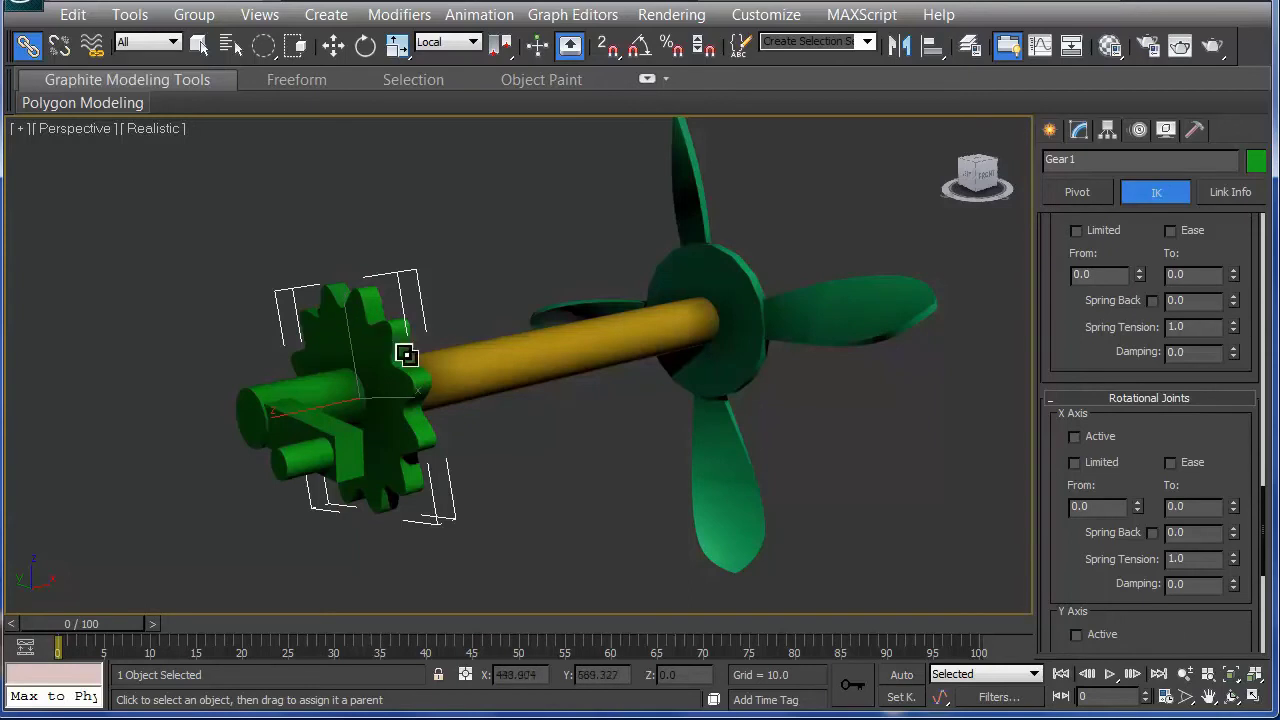
key("w")
key("q")
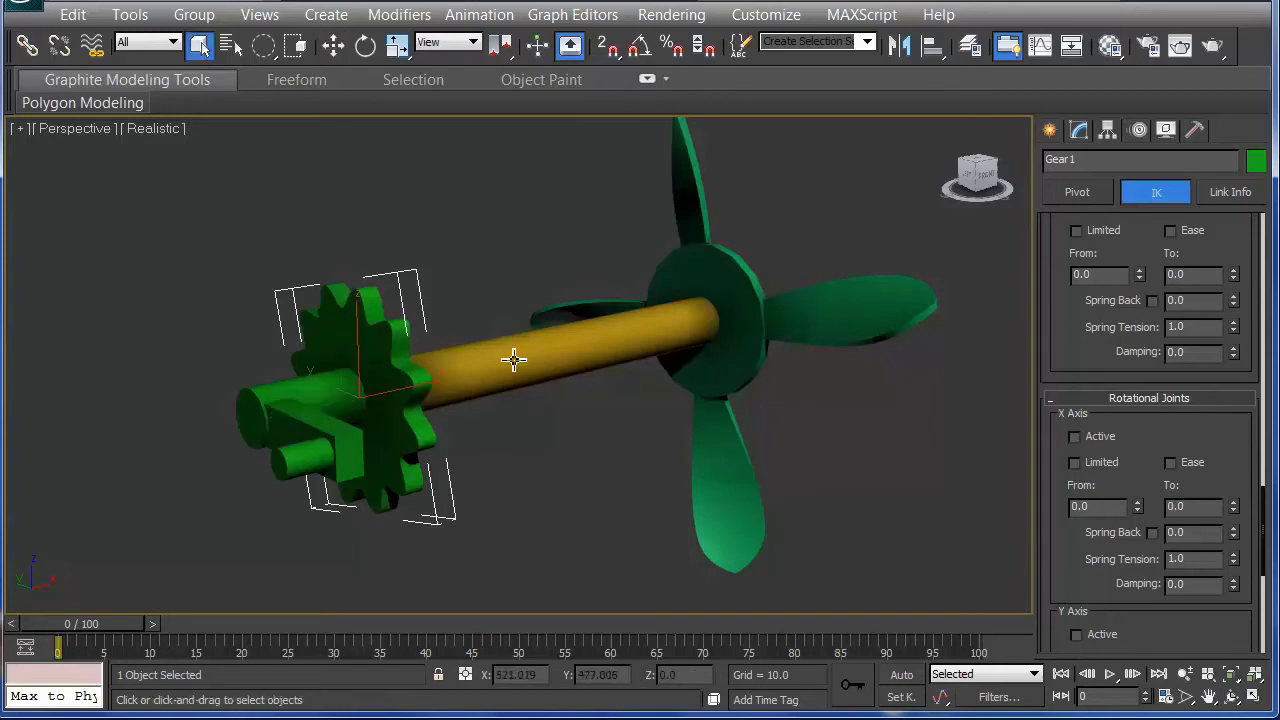
left_click_drag(1238, 440, 1217, 272)
Step: Select only the handle and copy its IK sliding and rotational joint settings
left_click(327, 407, "ctrl")
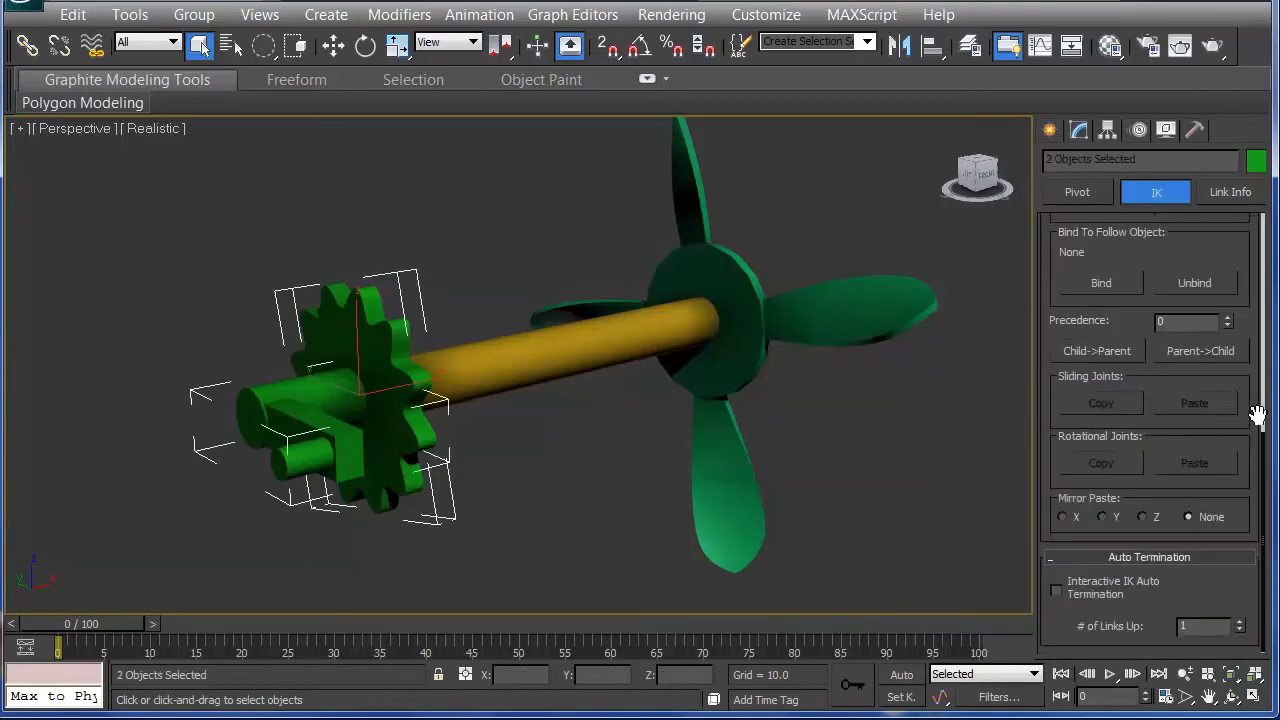
left_click(250, 420)
scroll(1233, 405, "down", 3)
scroll(1240, 300, "up", 6)
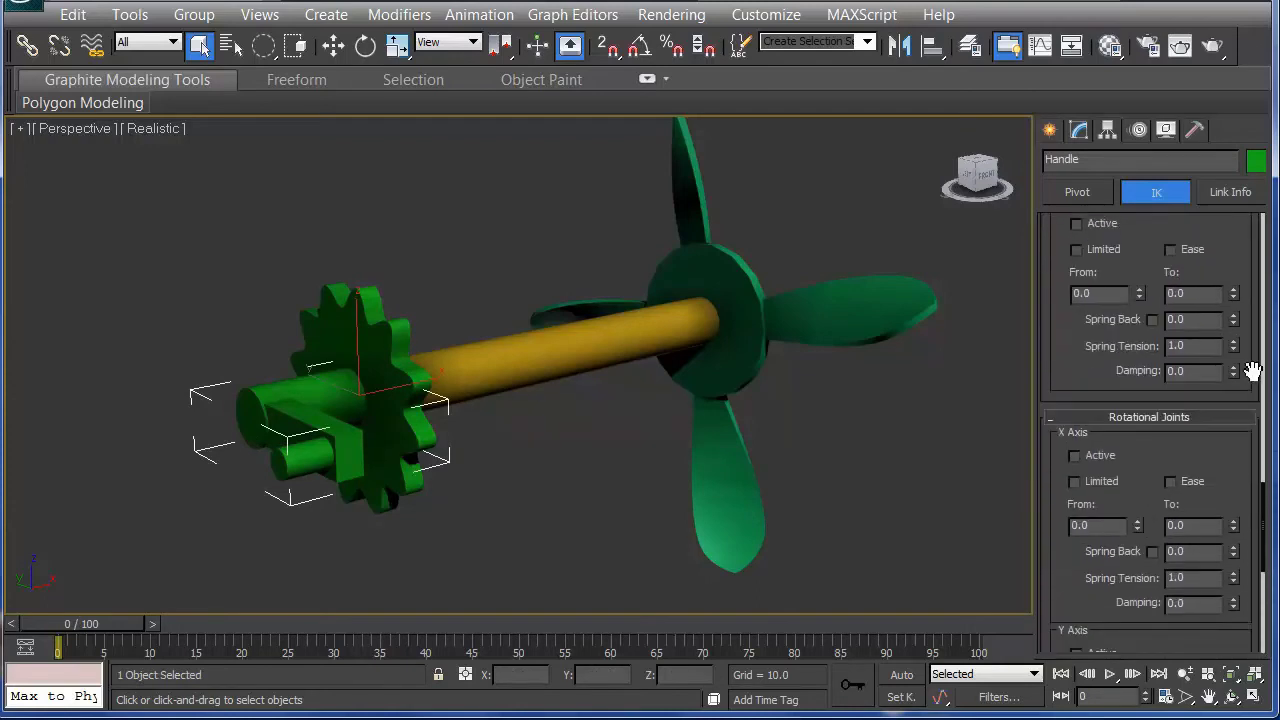
scroll(1252, 371, "down", 6)
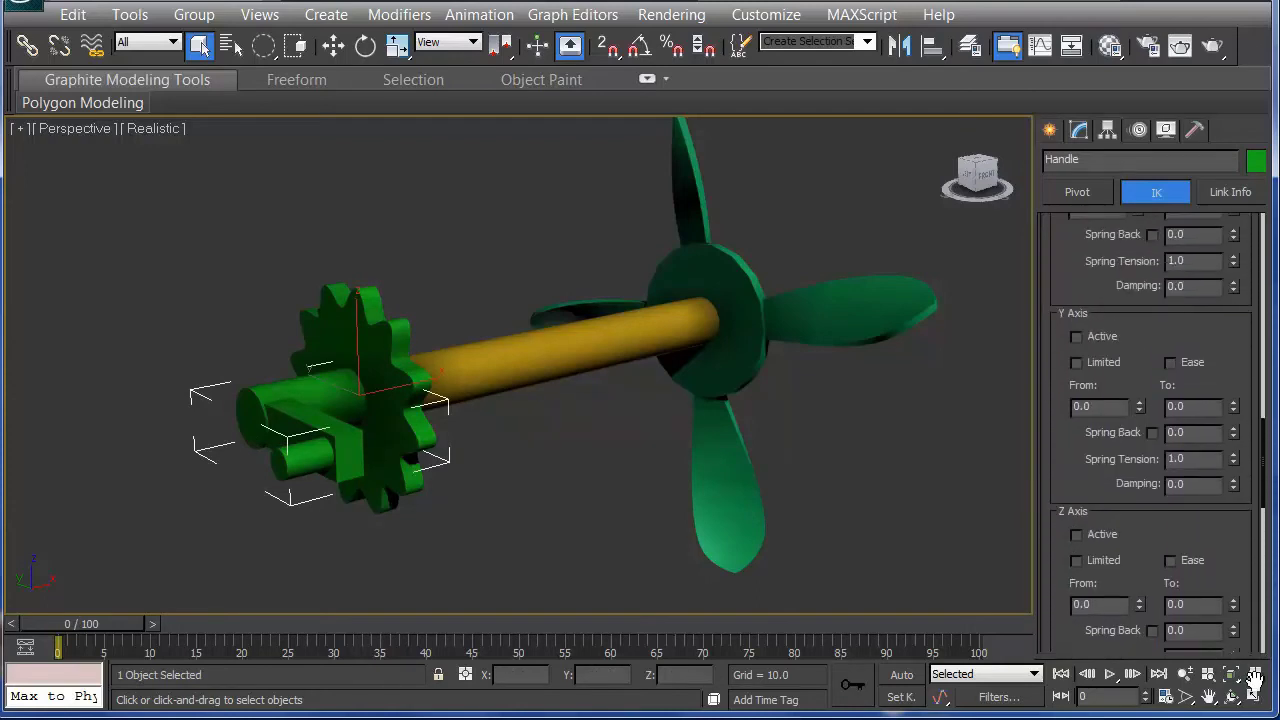
scroll(1248, 372, "up", 6)
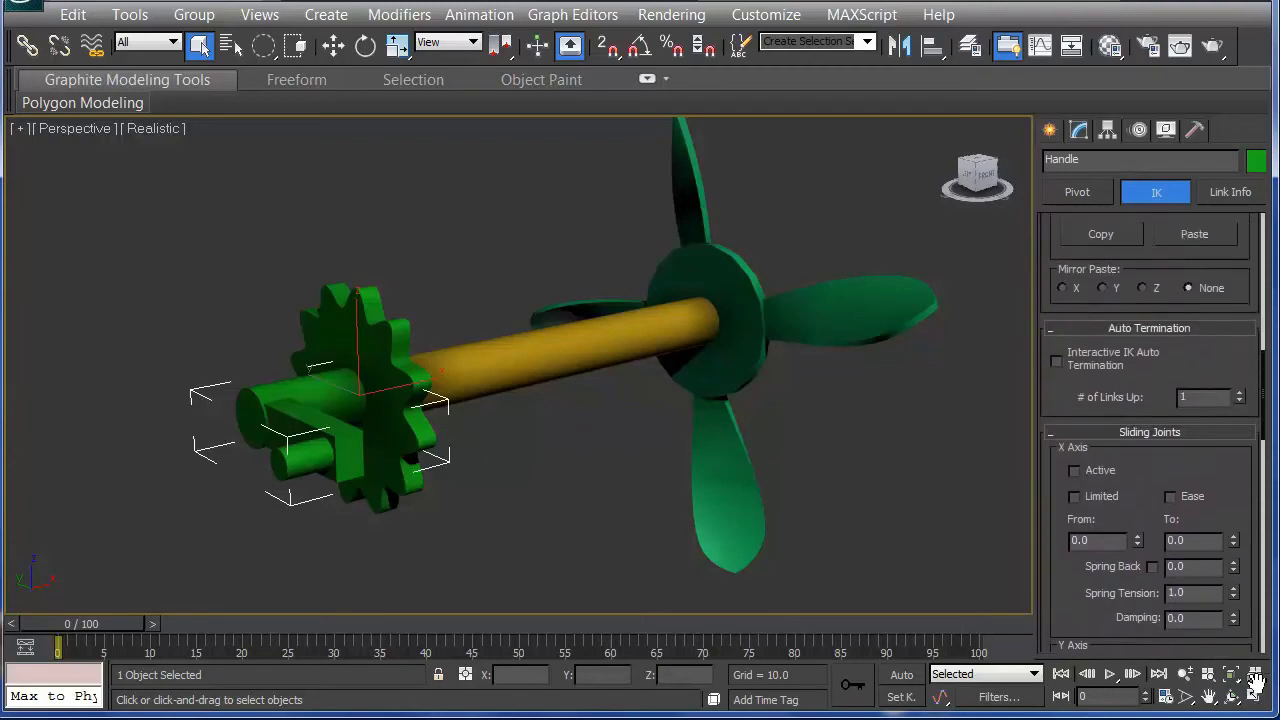
left_click_drag(1250, 413, 1257, 531)
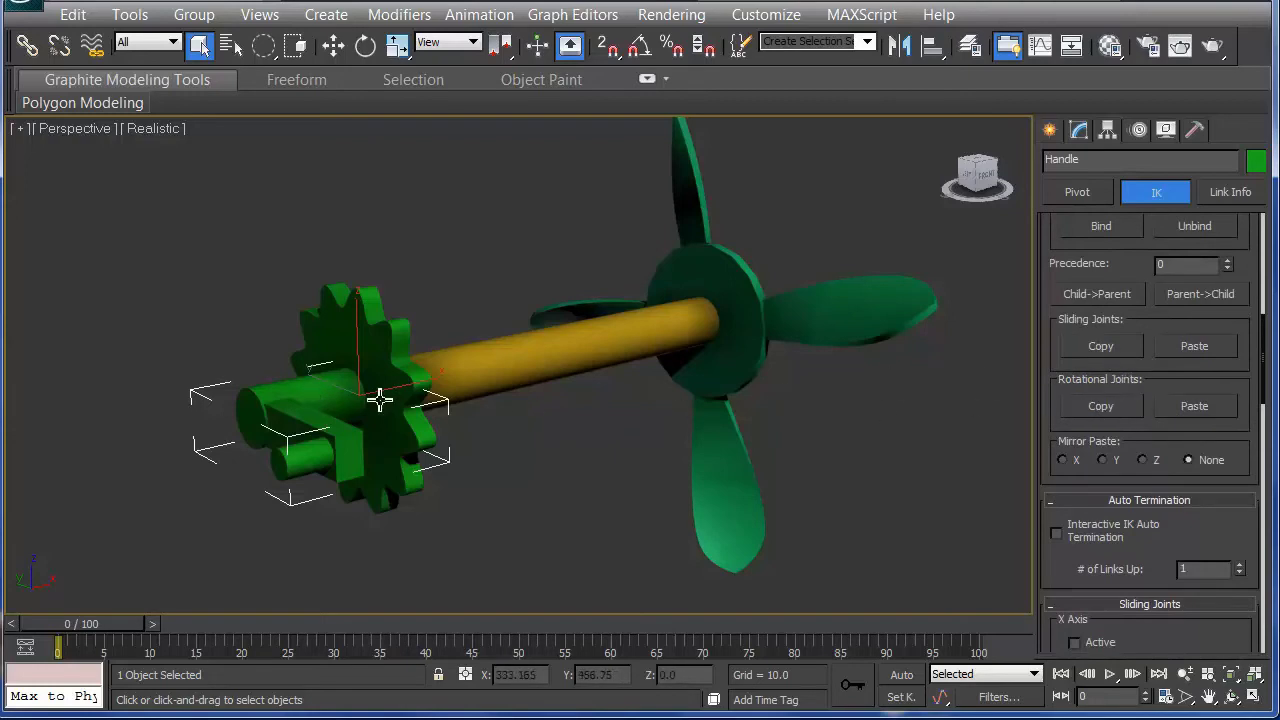
left_click(1103, 346)
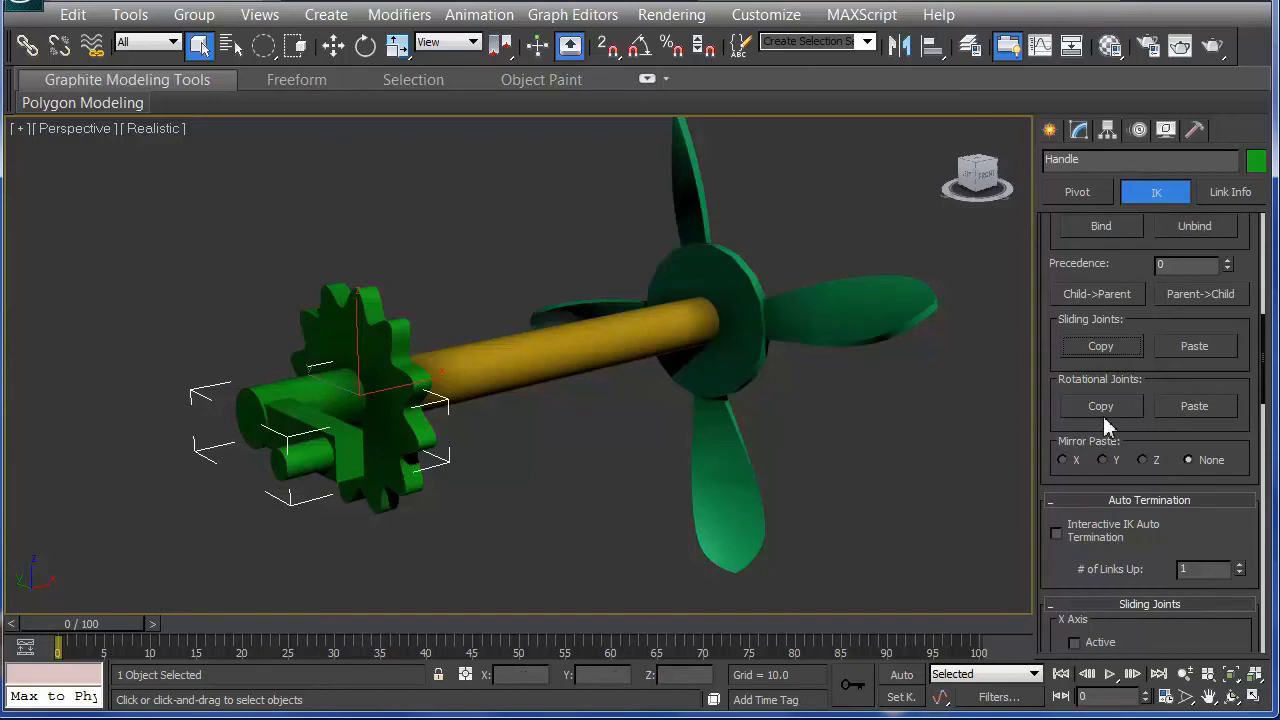
left_click(1102, 412)
Step: Paste the copied rotational joint settings onto the gear, the shaft and the propeller, and check the propeller's joint axes
left_click(388, 350)
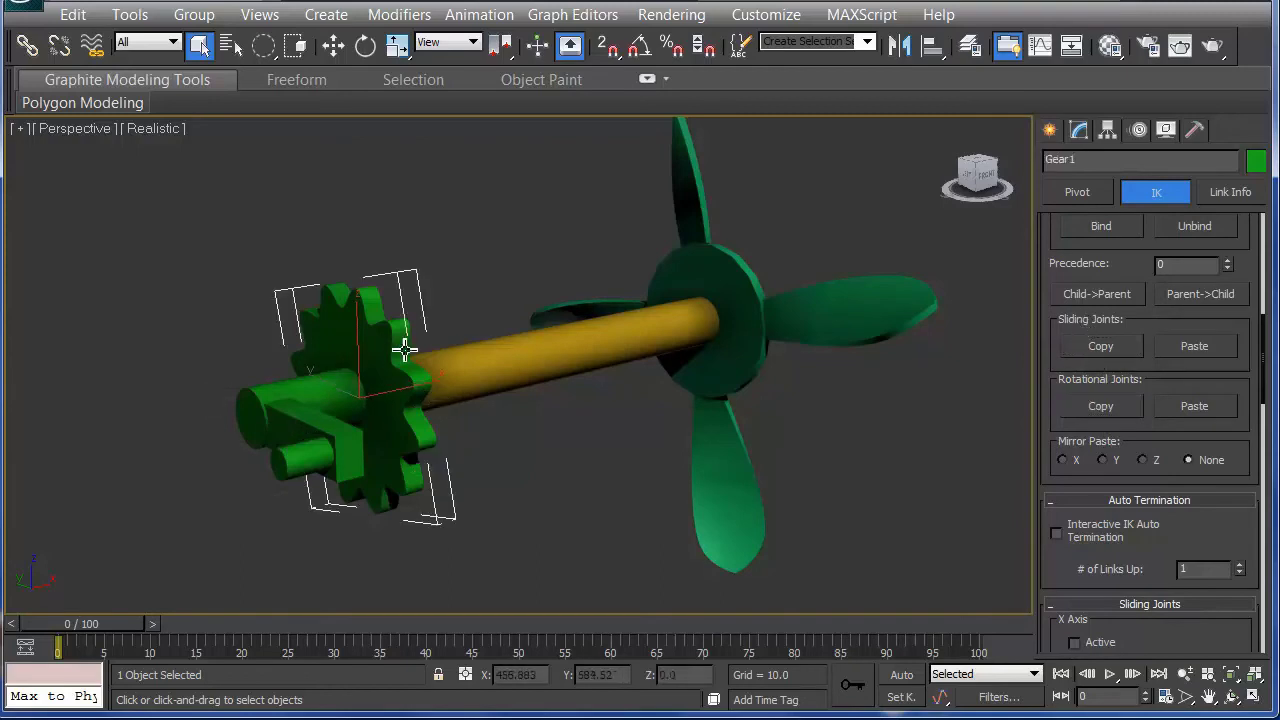
left_click(1194, 407)
left_click(551, 363)
left_click(1197, 408)
left_click(731, 283)
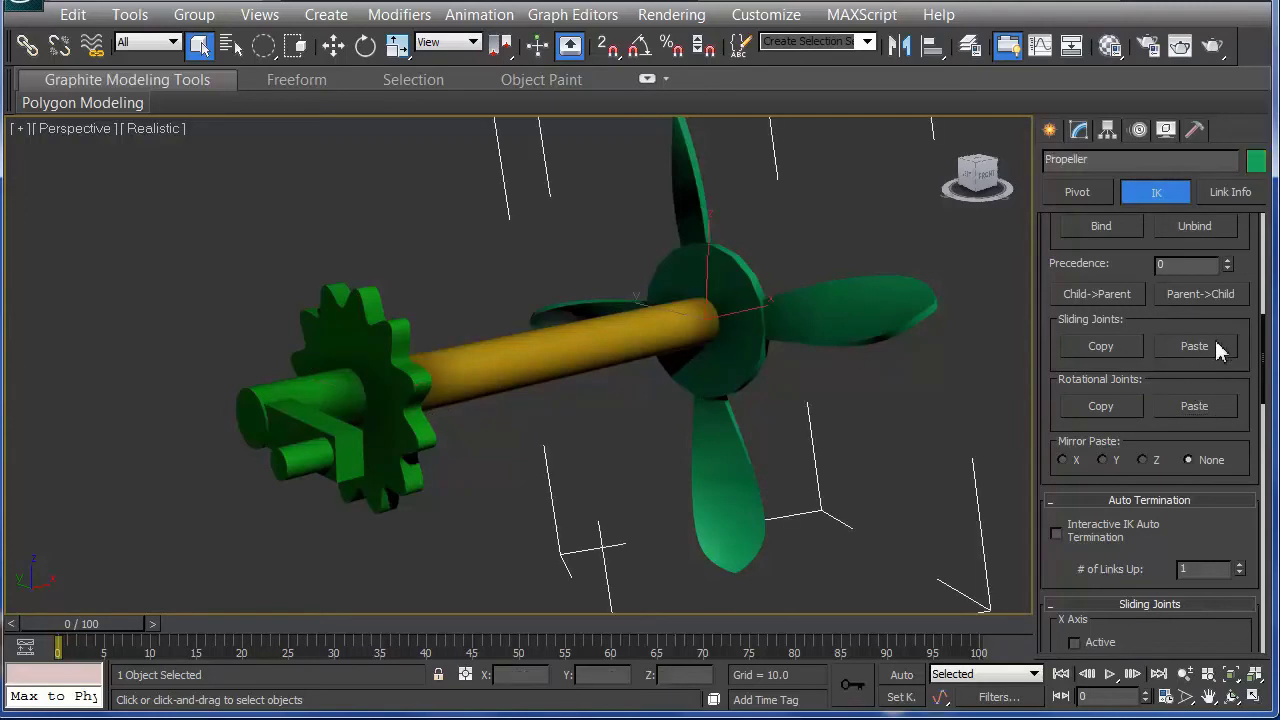
left_click(1200, 408)
scroll(1257, 380, "down", 5)
left_click_drag(1268, 415, 1273, 453)
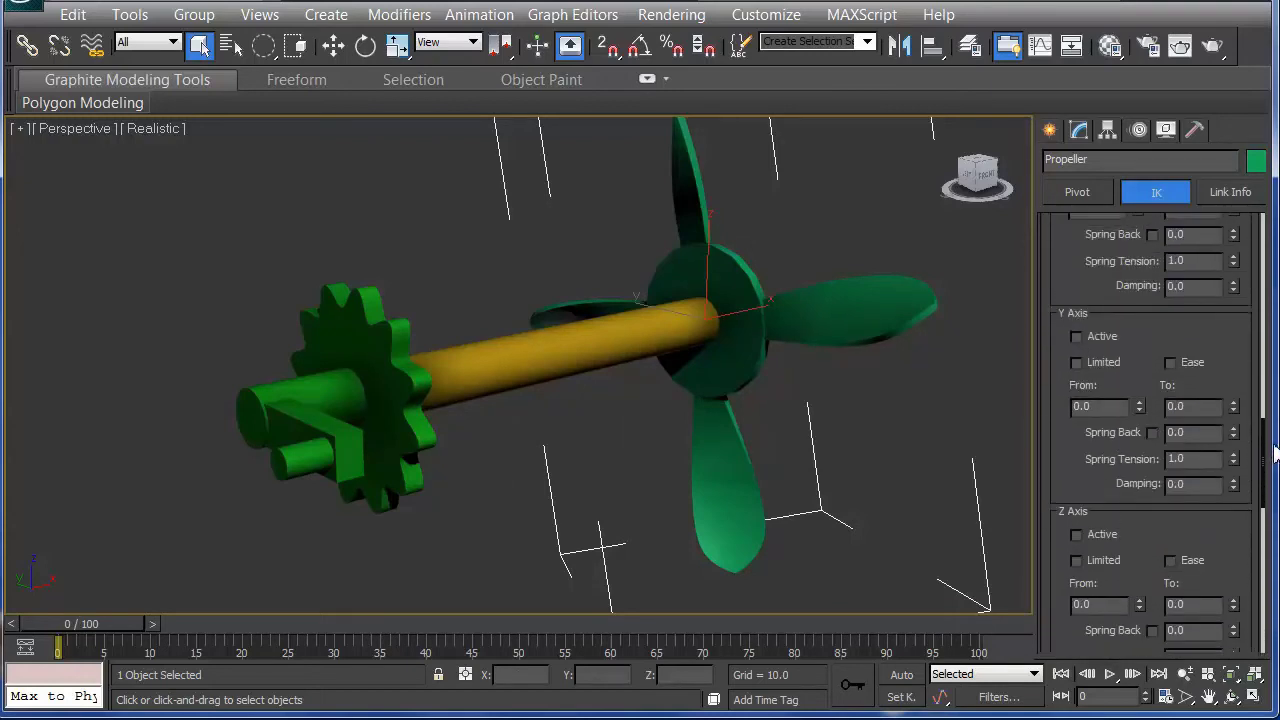
scroll(1184, 416, "down", 2)
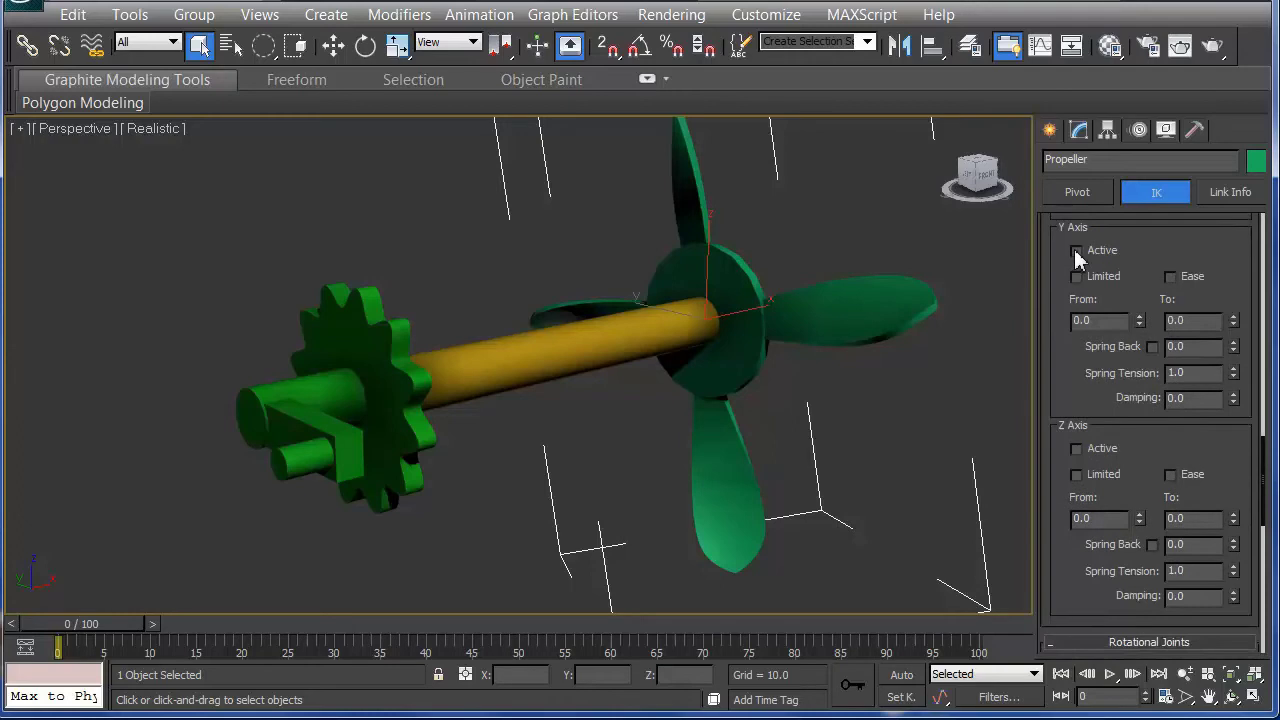
left_click_drag(1266, 458, 1272, 600)
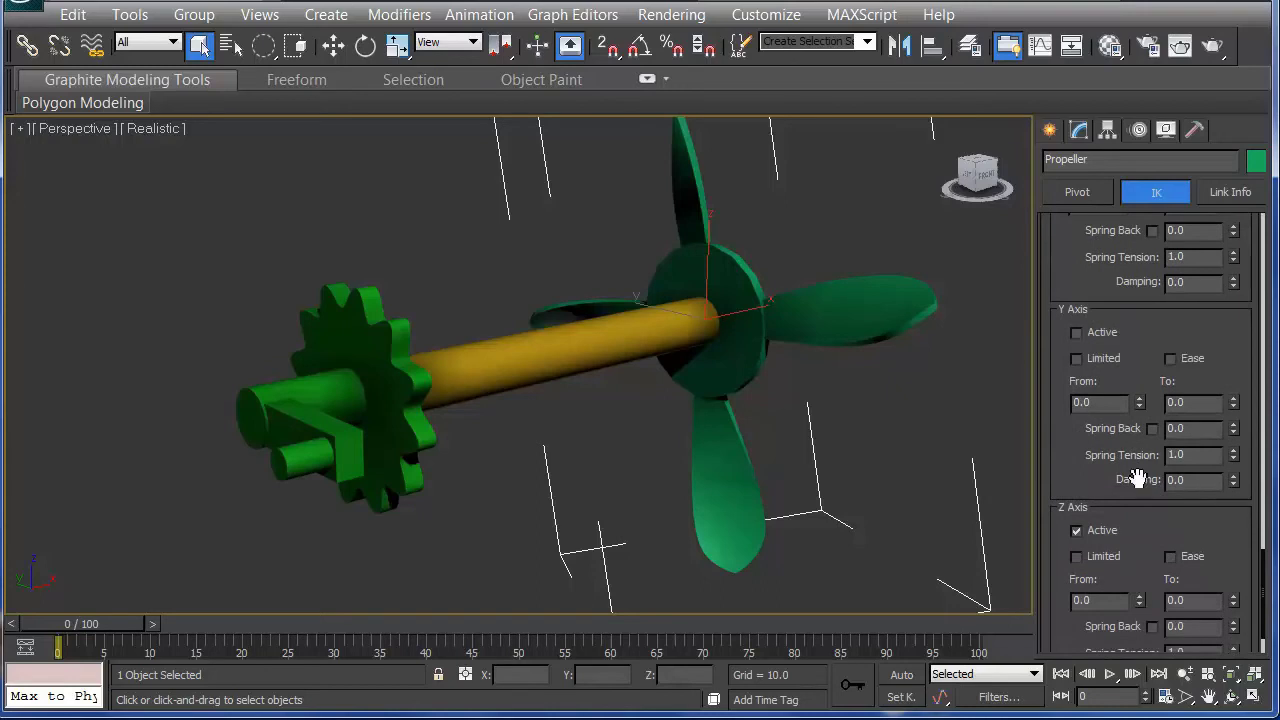
Step: With Auto Key on at frame 0, rotate the handle by about -63 degrees around its local Z axis, and turn Auto Key off
left_click(902, 675)
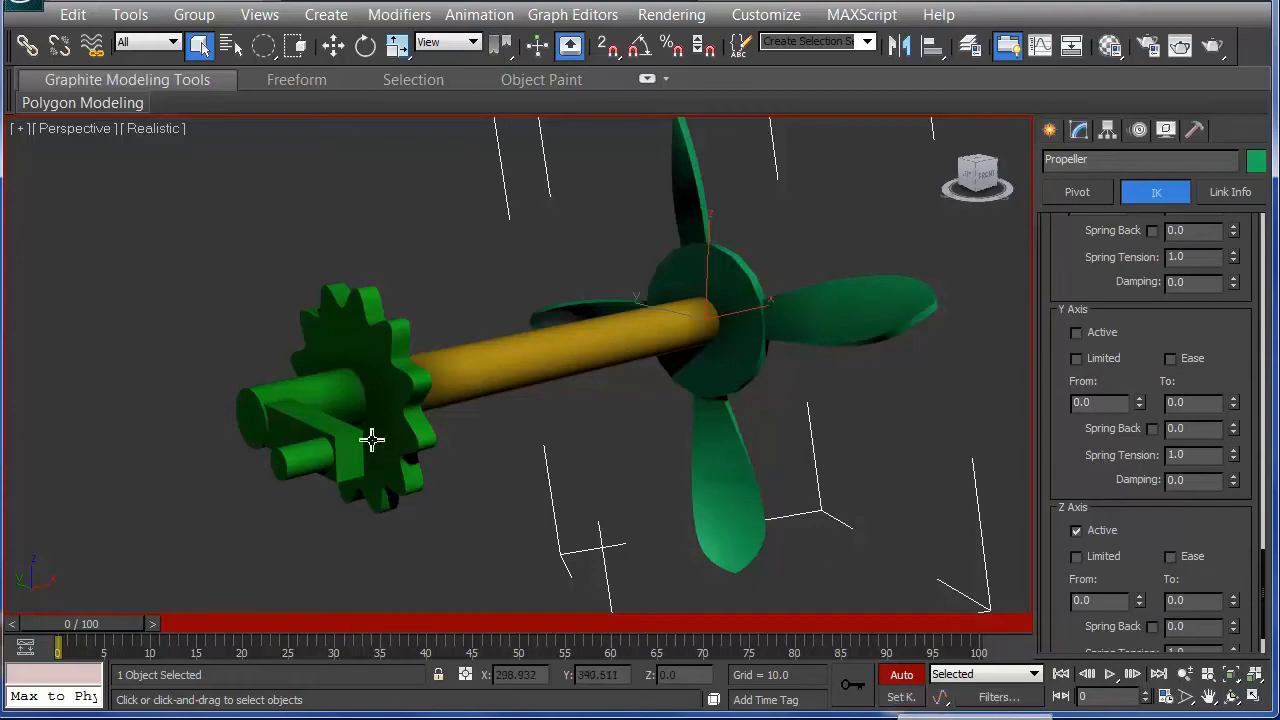
left_click(344, 420)
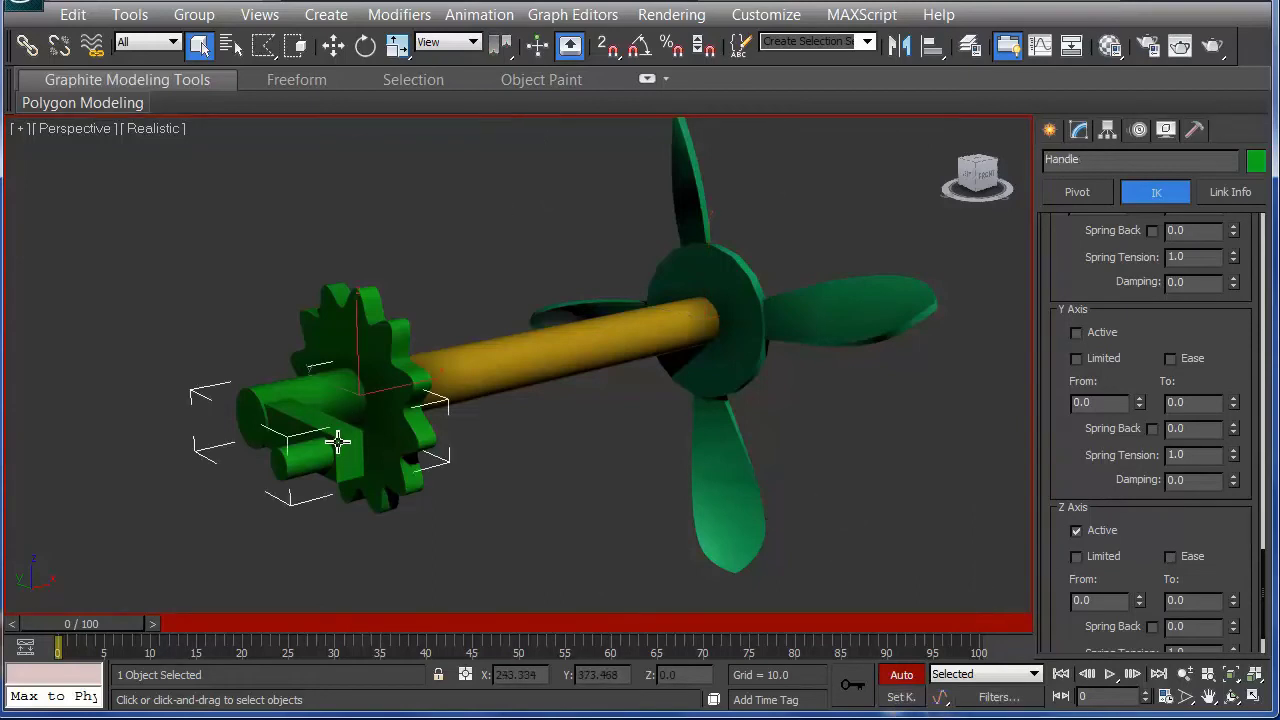
key("e")
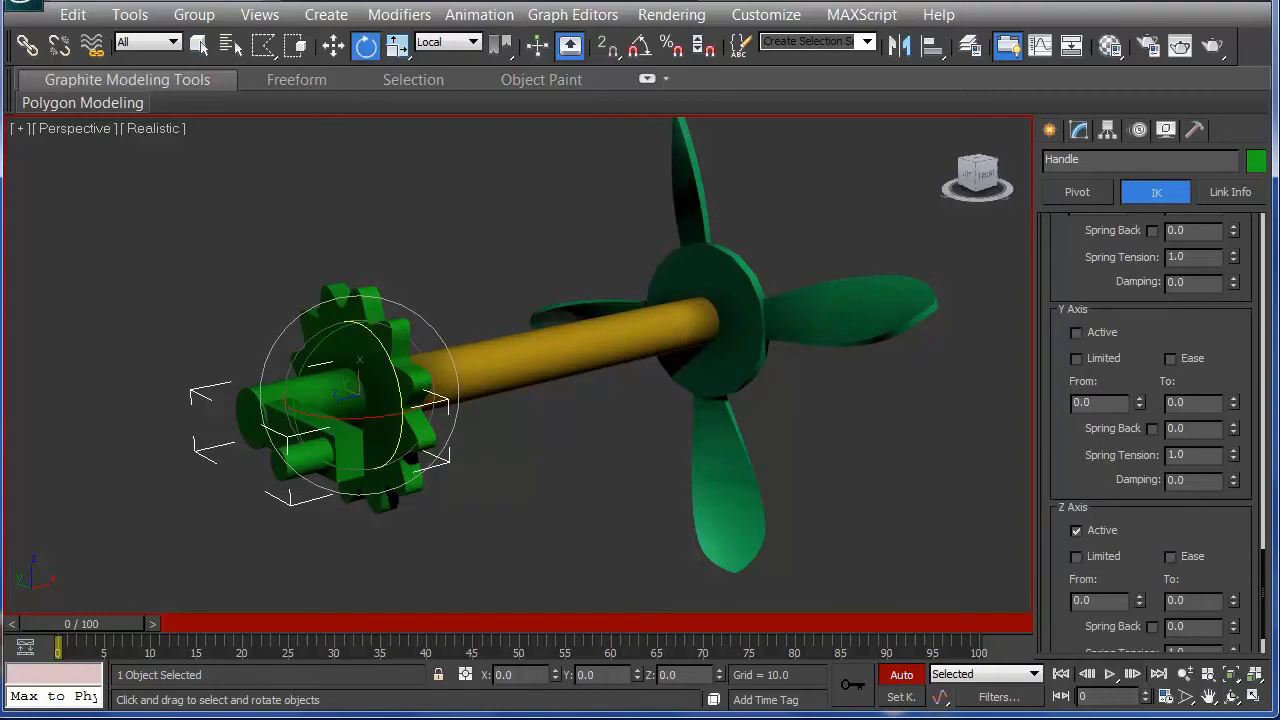
mouse_move(402, 392)
left_mouse_down()
mouse_move(390, 118)
mouse_move(402, 390)
left_mouse_up()
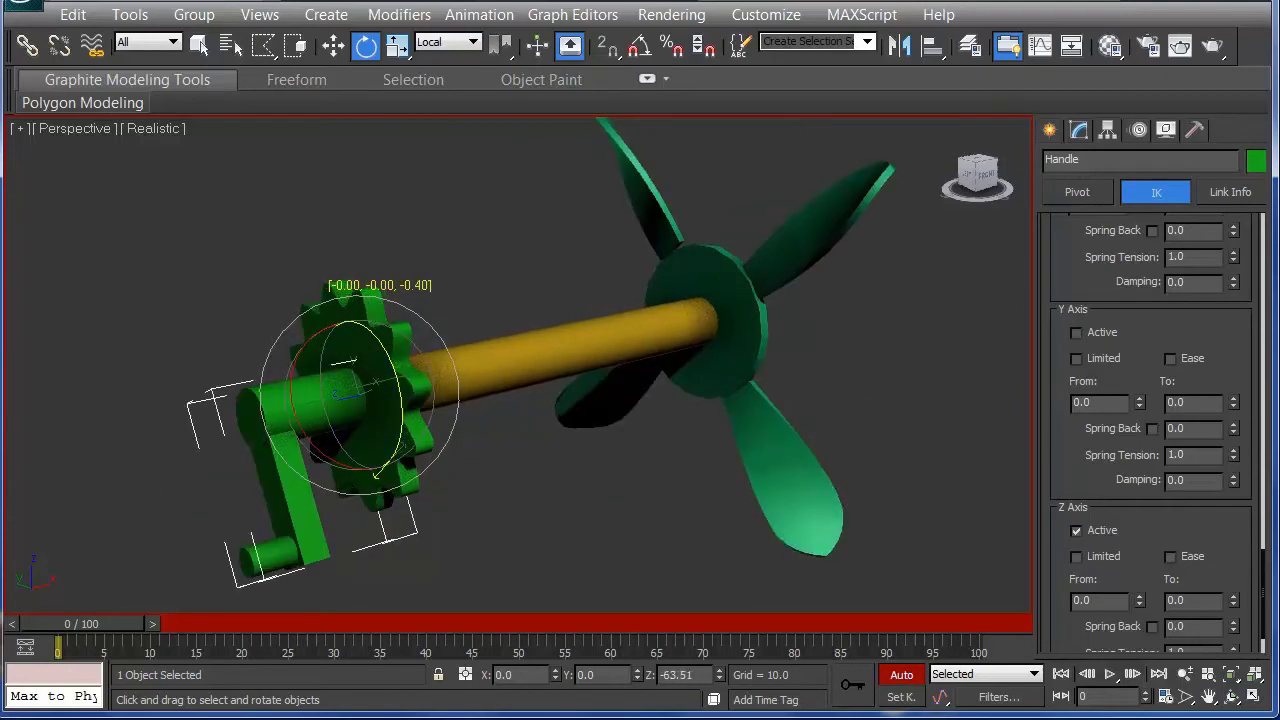
left_click_drag(389, 461, 390, 460)
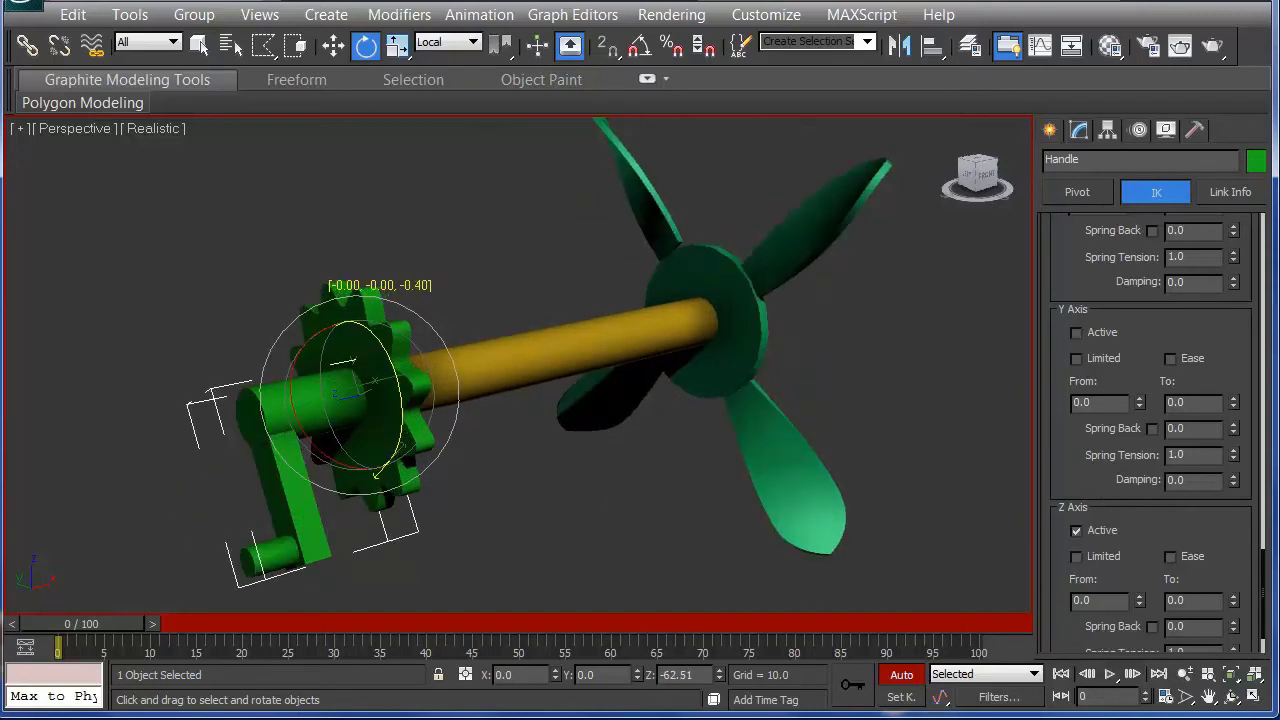
left_click_drag(378, 470, 378, 469)
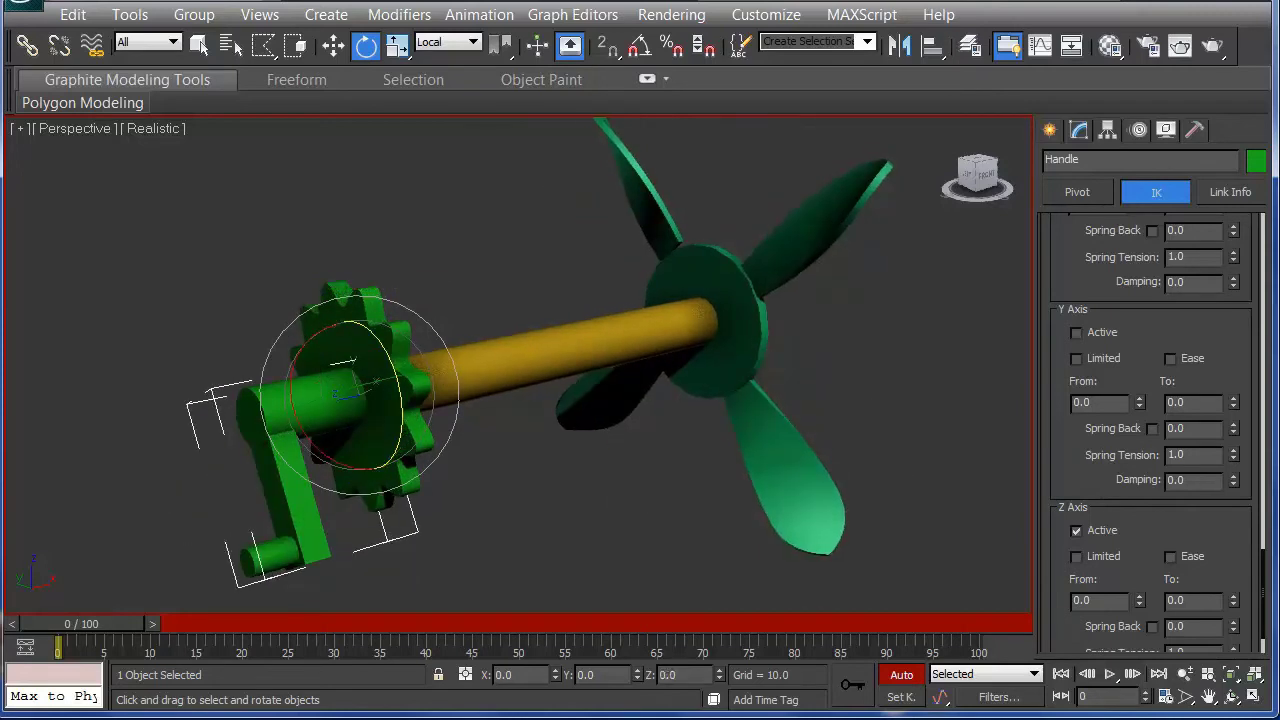
left_click(900, 676)
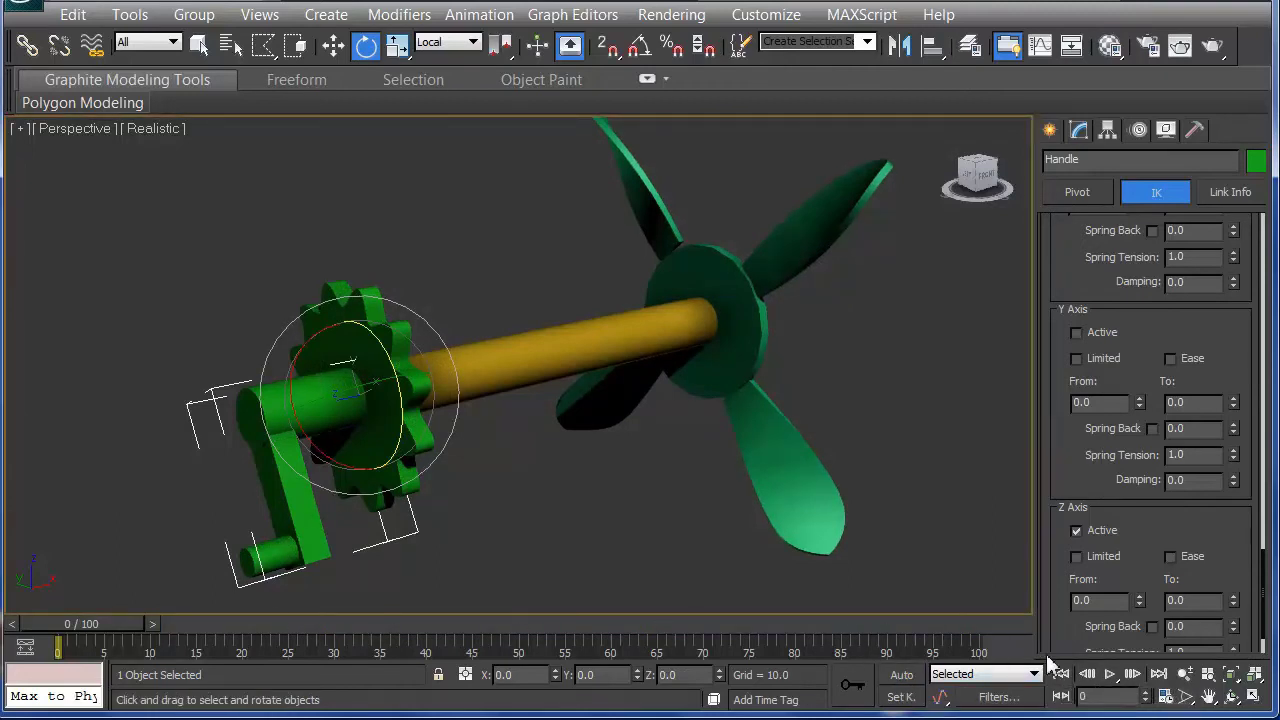
Step: Play the animation briefly, stop it and return the time slider to frame 0
left_click(1110, 674)
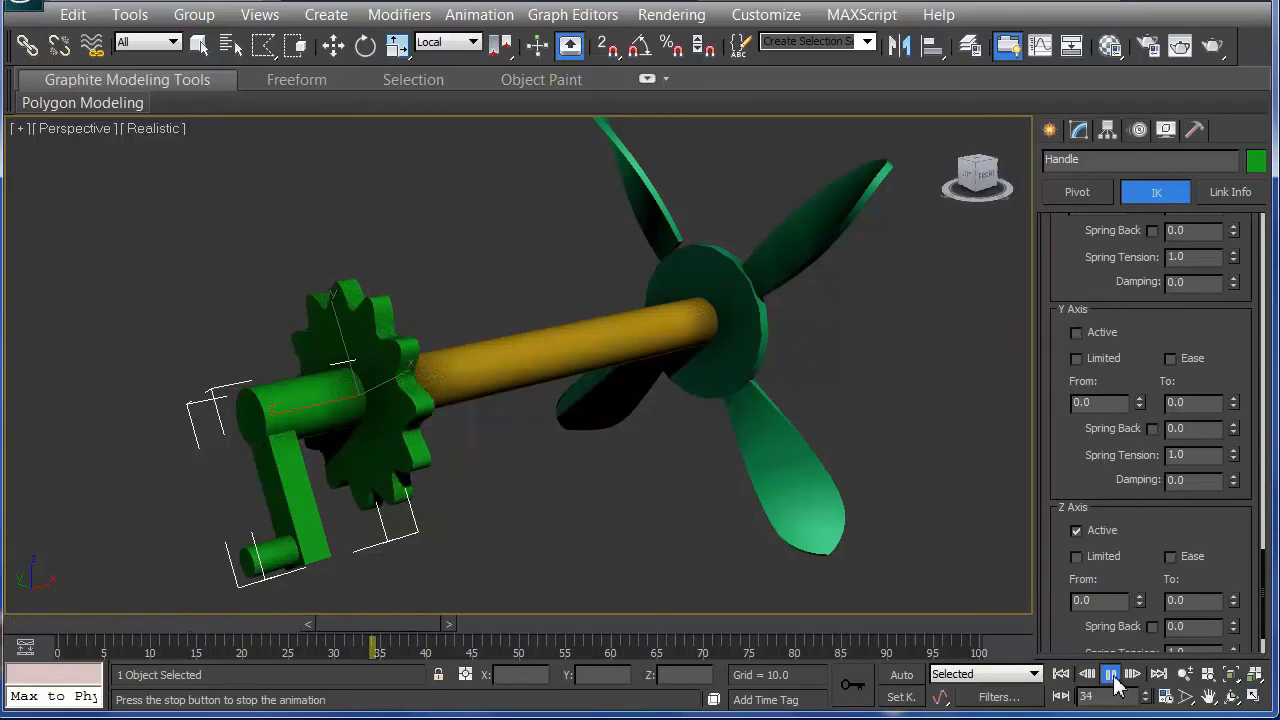
left_click(1116, 680)
left_click_drag(416, 619, 93, 615)
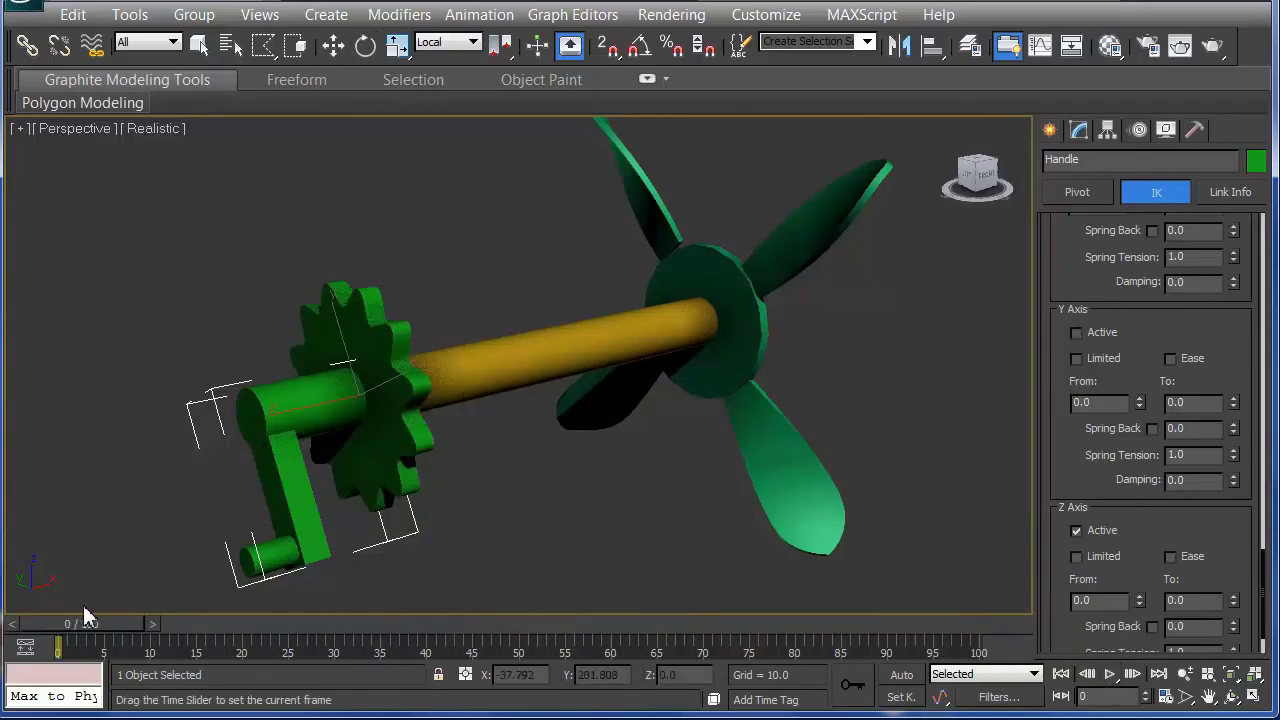
Step: With Auto Key on at frame 100, rotate the handle around its local Z axis, and turn Auto Key off
key("e")
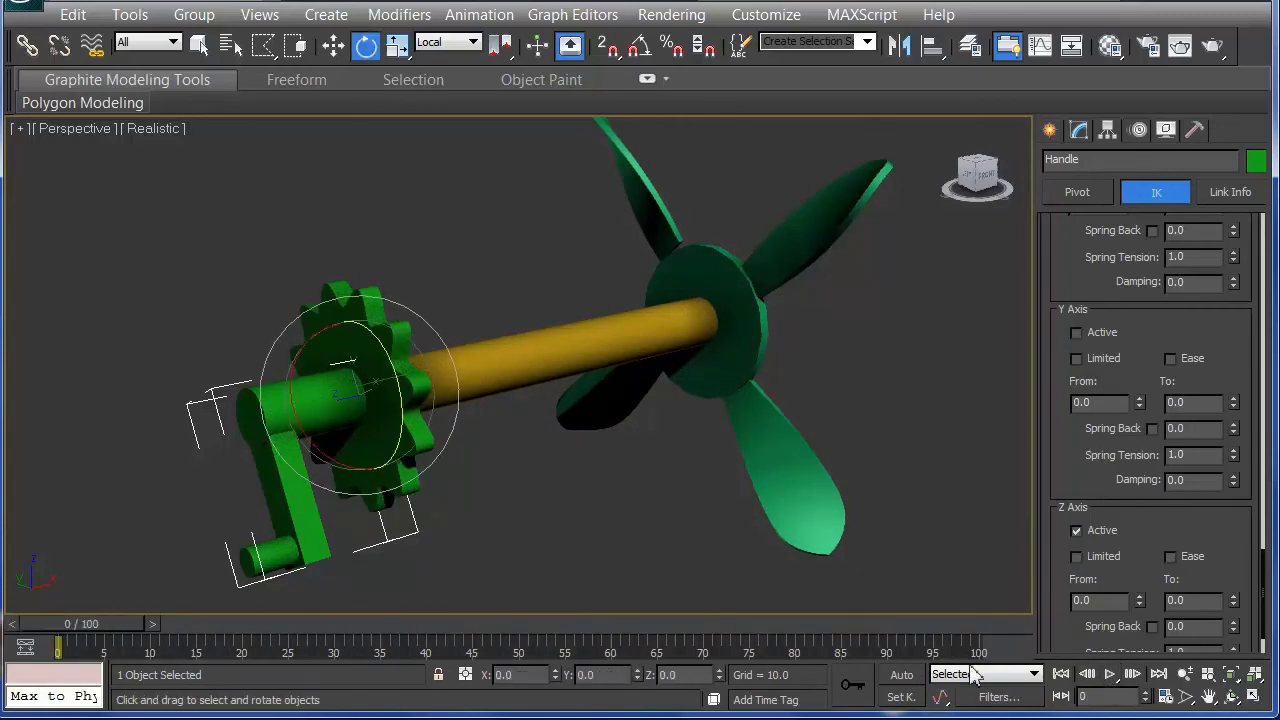
left_click(904, 676)
left_click_drag(69, 622, 1034, 629)
left_click_drag(398, 392, 398, 447)
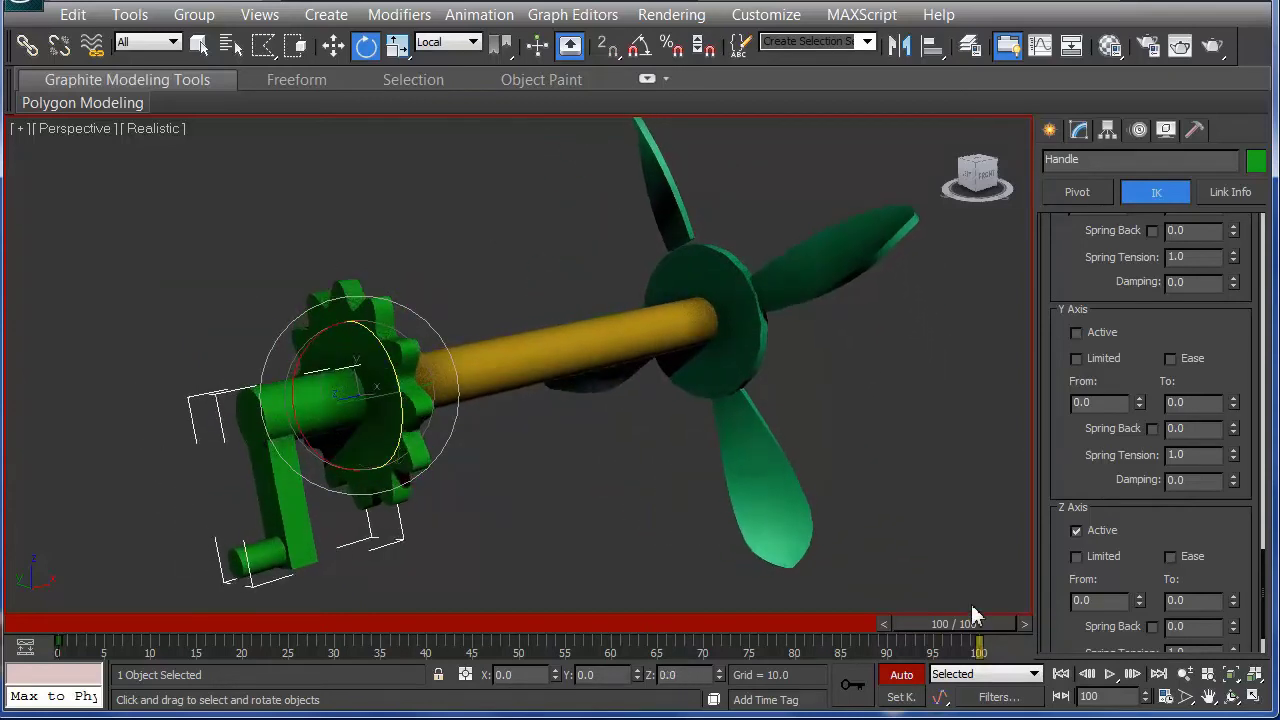
left_click(899, 675)
Step: Return the time slider to frame 0, play the handle animation to check the gear and propeller motion, and stop it
left_click_drag(930, 628, 20, 600)
left_click(1110, 676)
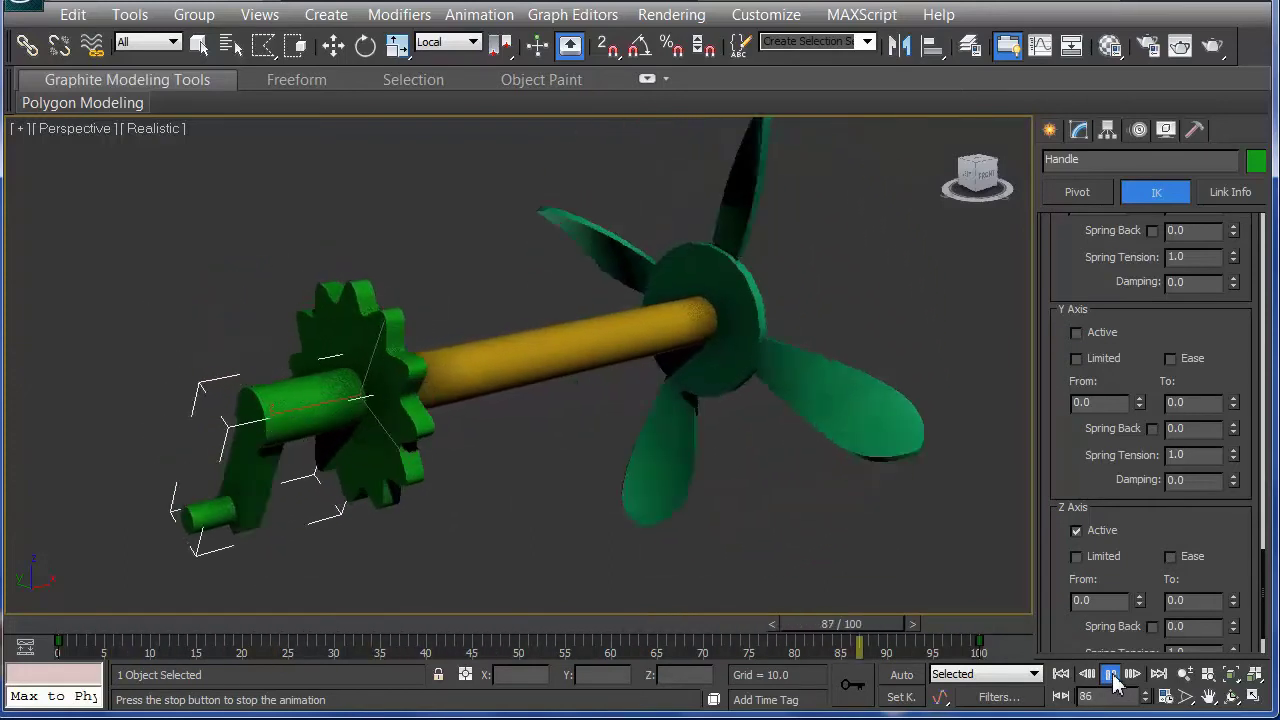
left_click(1110, 673)
key("e")
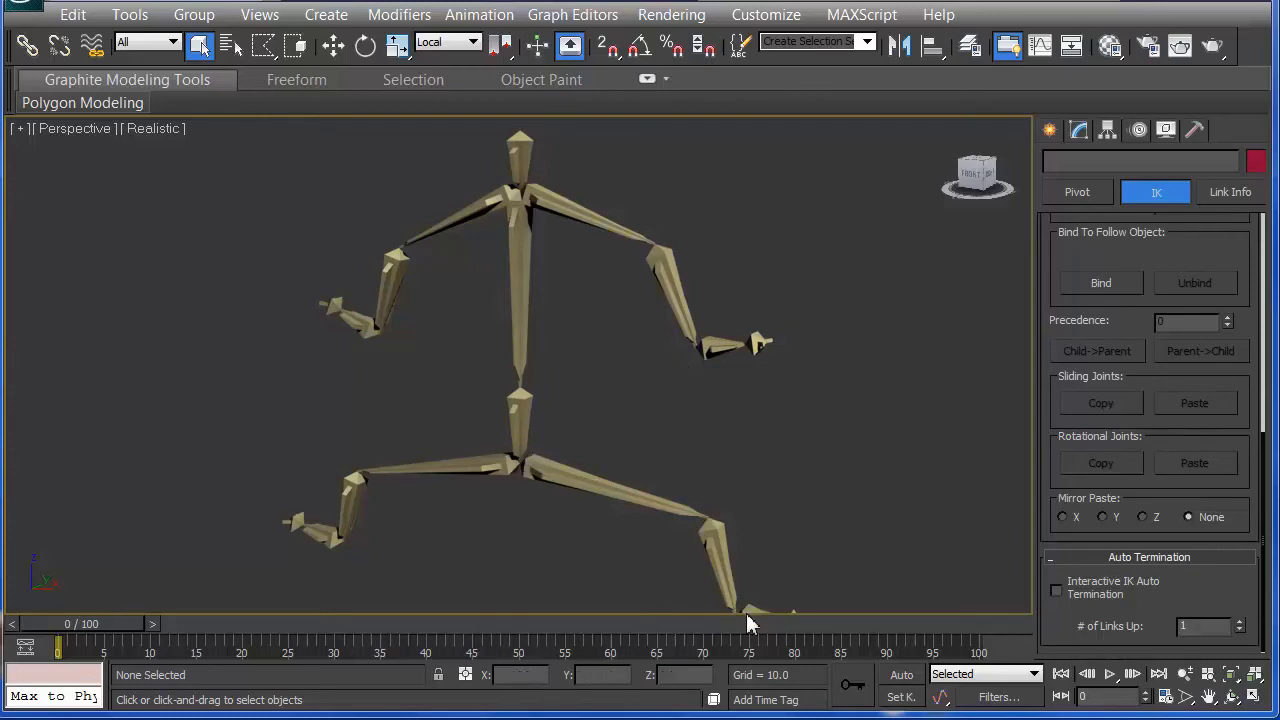
Step: Examine the bone skeleton from different angles and look through the available IK solver types
right_click(700, 452)
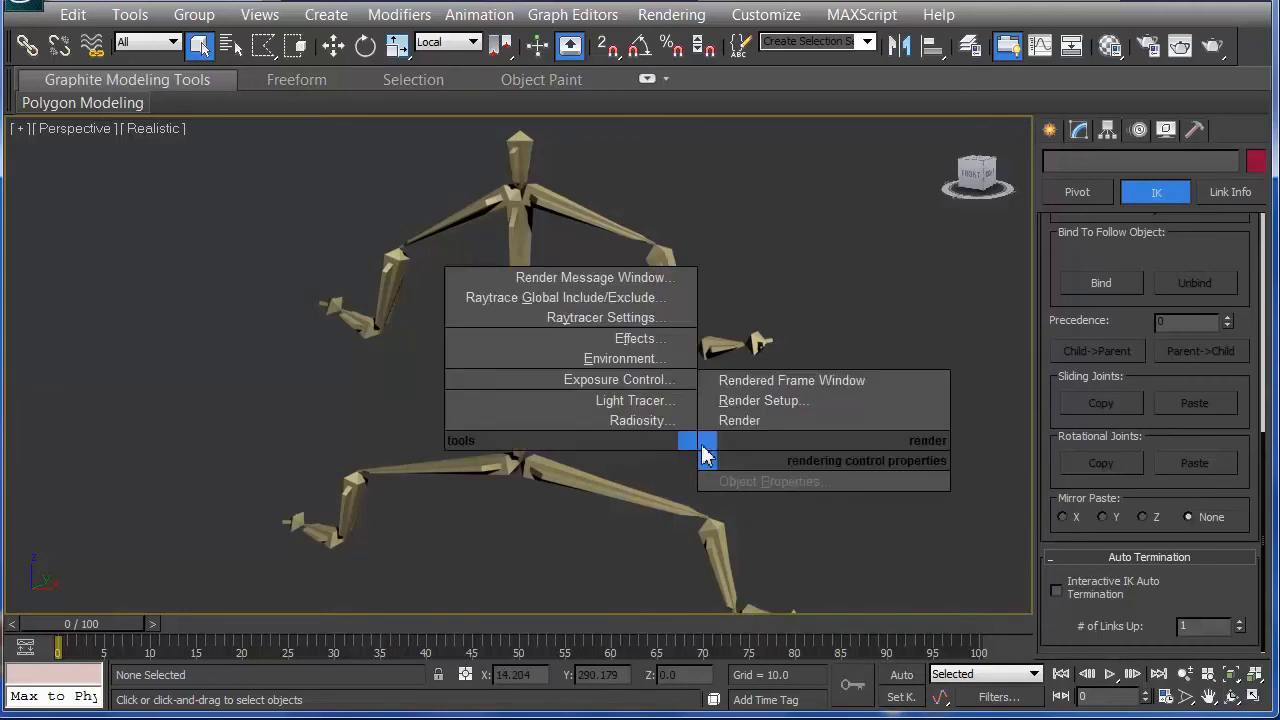
left_click(676, 475)
middle_click_drag(672, 455, 756, 545, "alt")
scroll(652, 445, "up", 1)
scroll(652, 444, "down", 4)
middle_click_drag(674, 414, 612, 470, "alt")
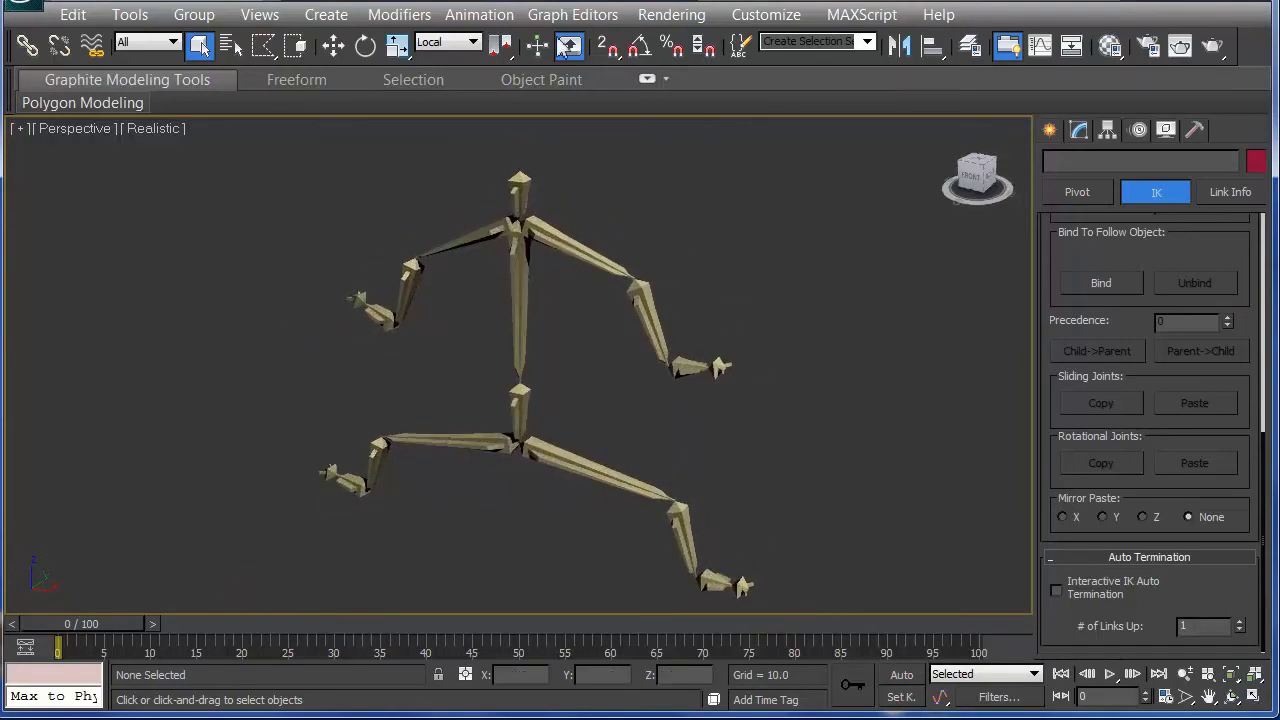
left_click(480, 16)
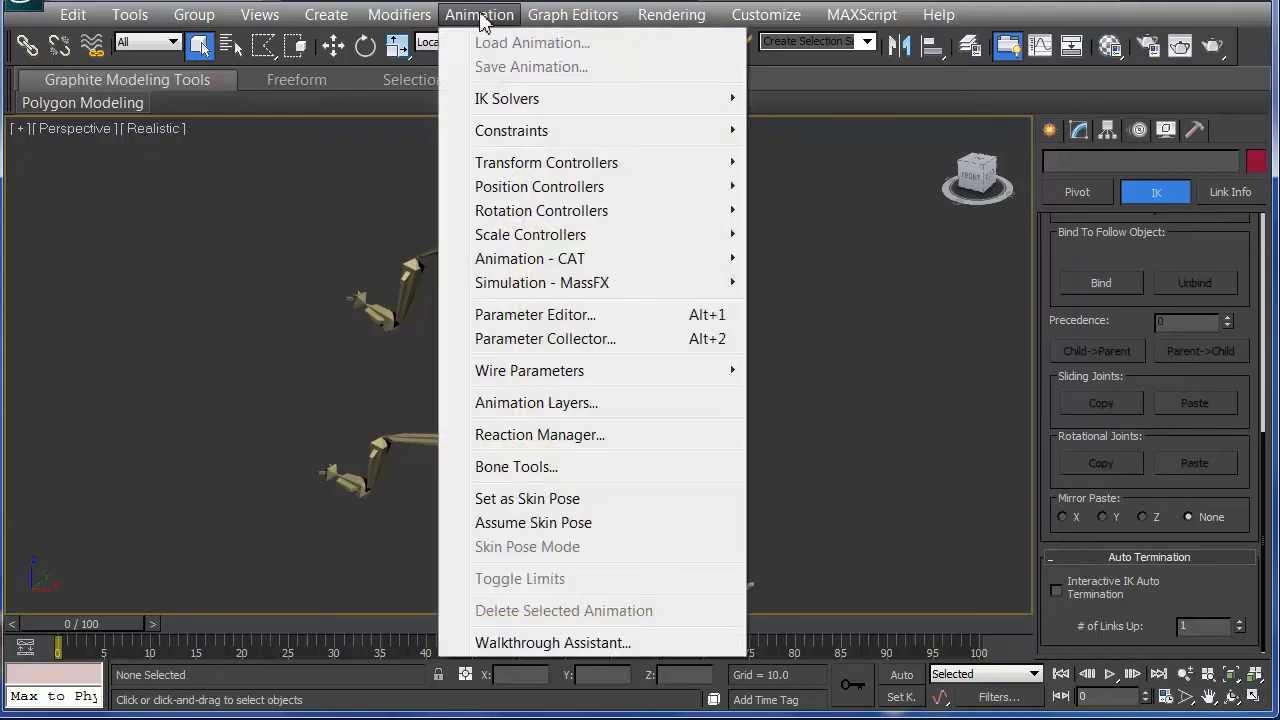
mouse_move(510, 100)
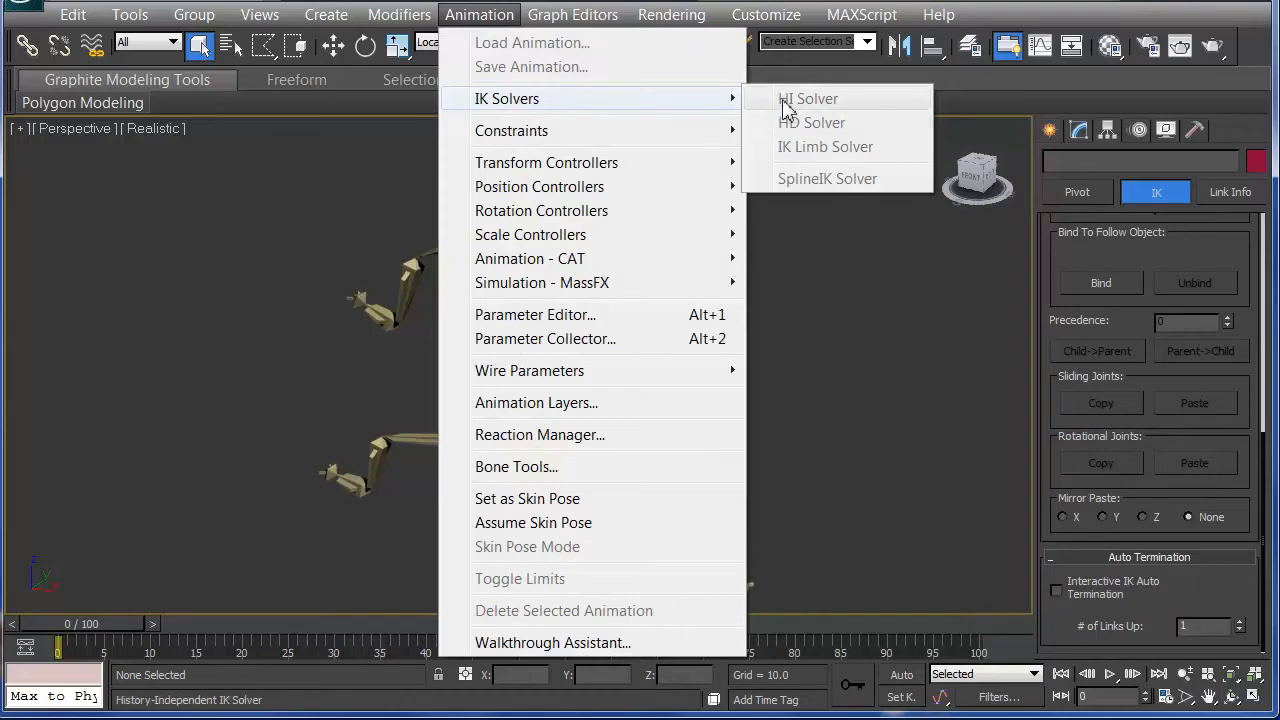
left_click(329, 368)
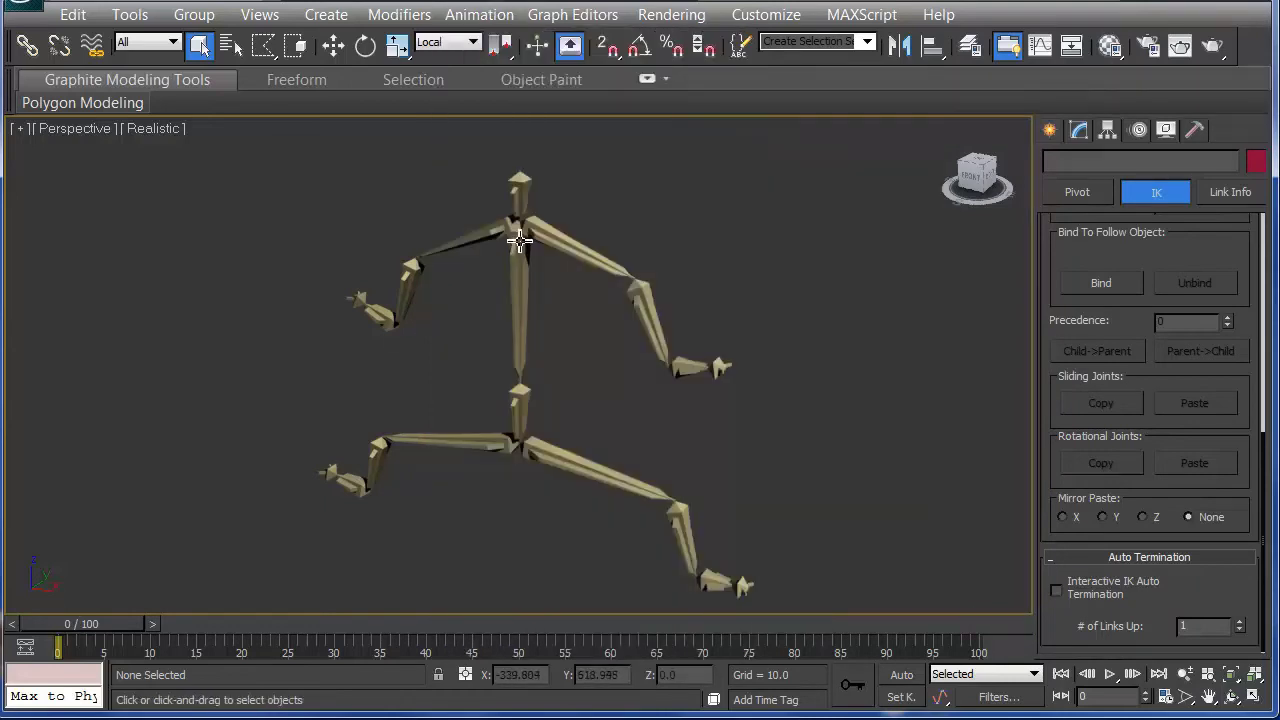
Step: Apply an HI Solver from the left upper arm bone to the left wrist joint
left_click(521, 243)
left_click(564, 238)
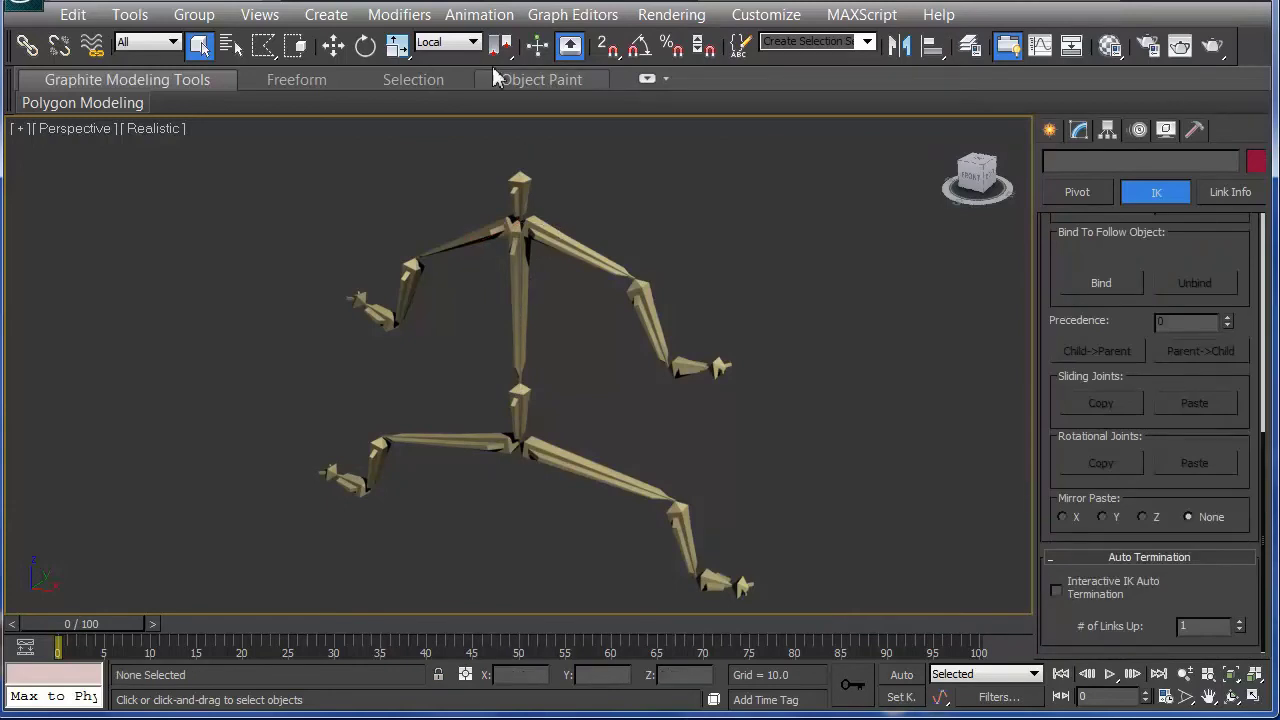
left_click(405, 18)
left_click(490, 16)
mouse_move(536, 98)
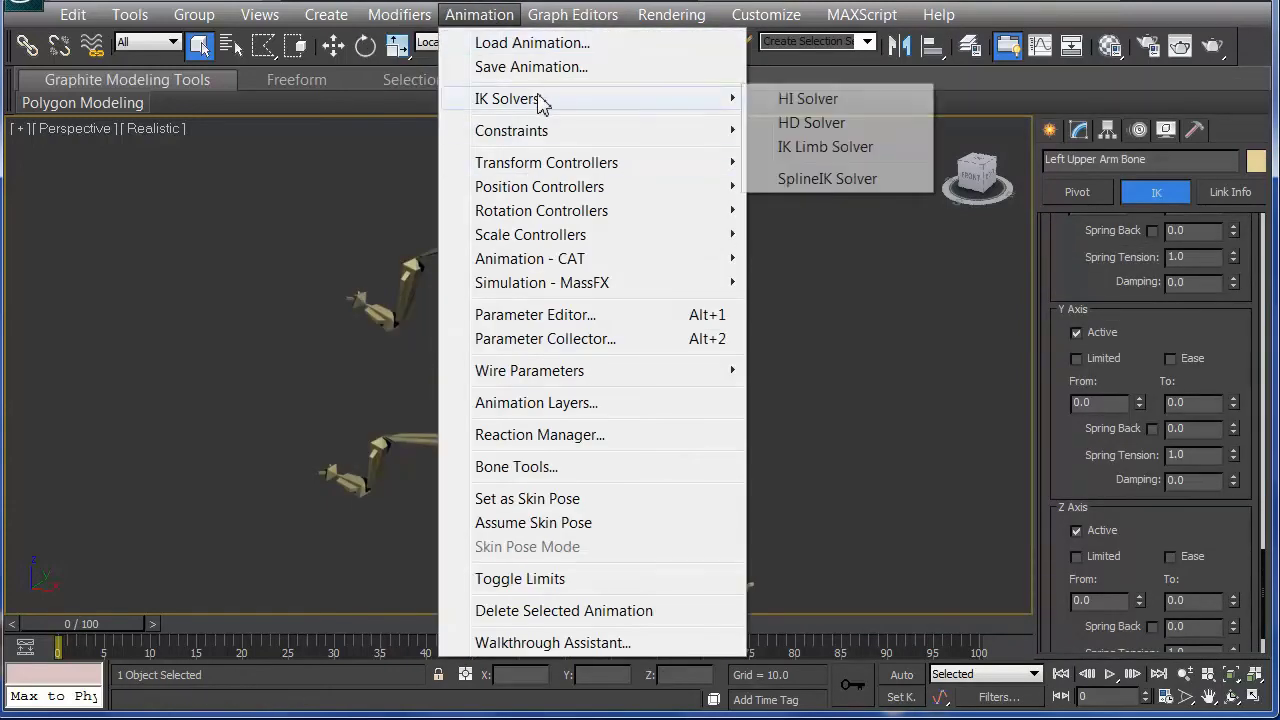
left_click(810, 104)
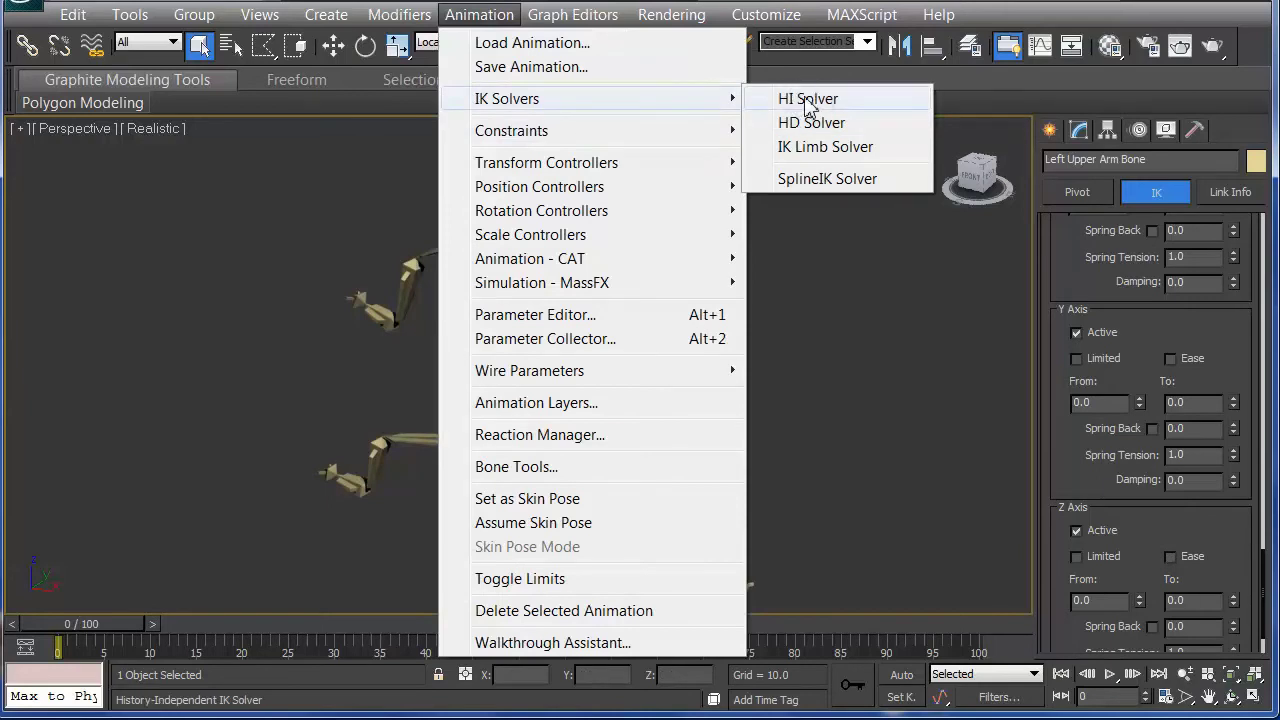
left_click(805, 102)
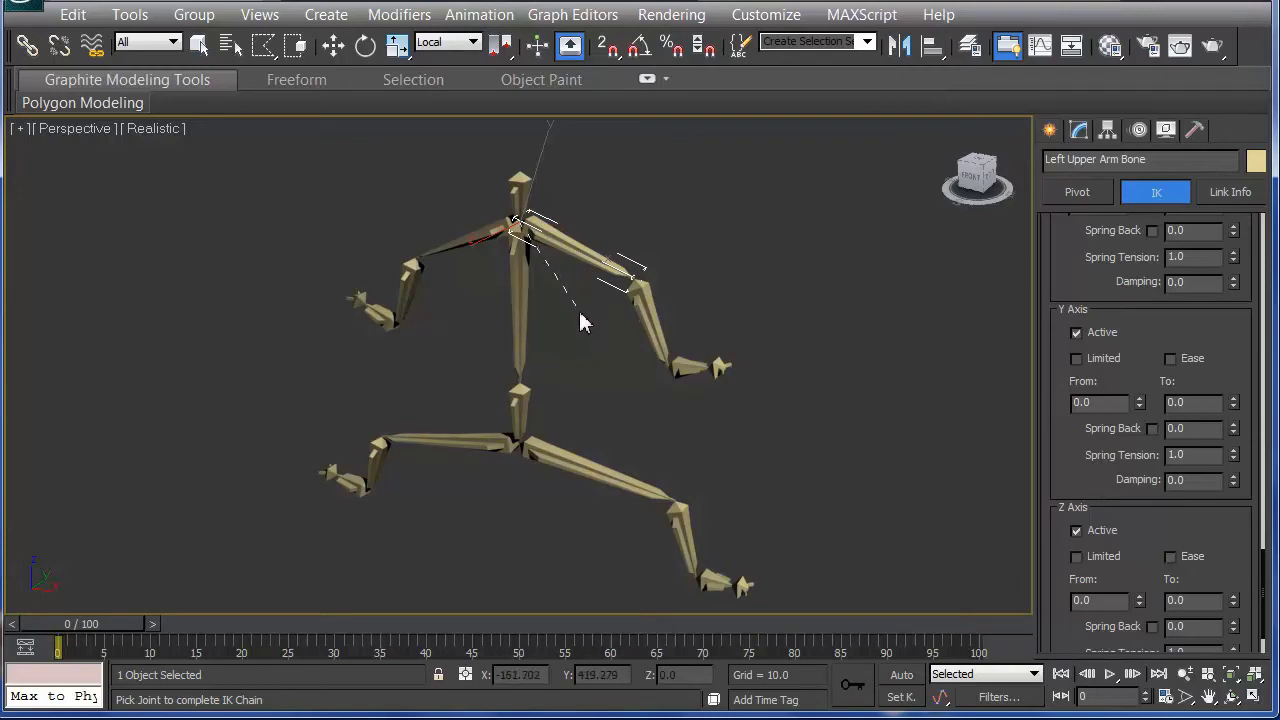
left_click(675, 371)
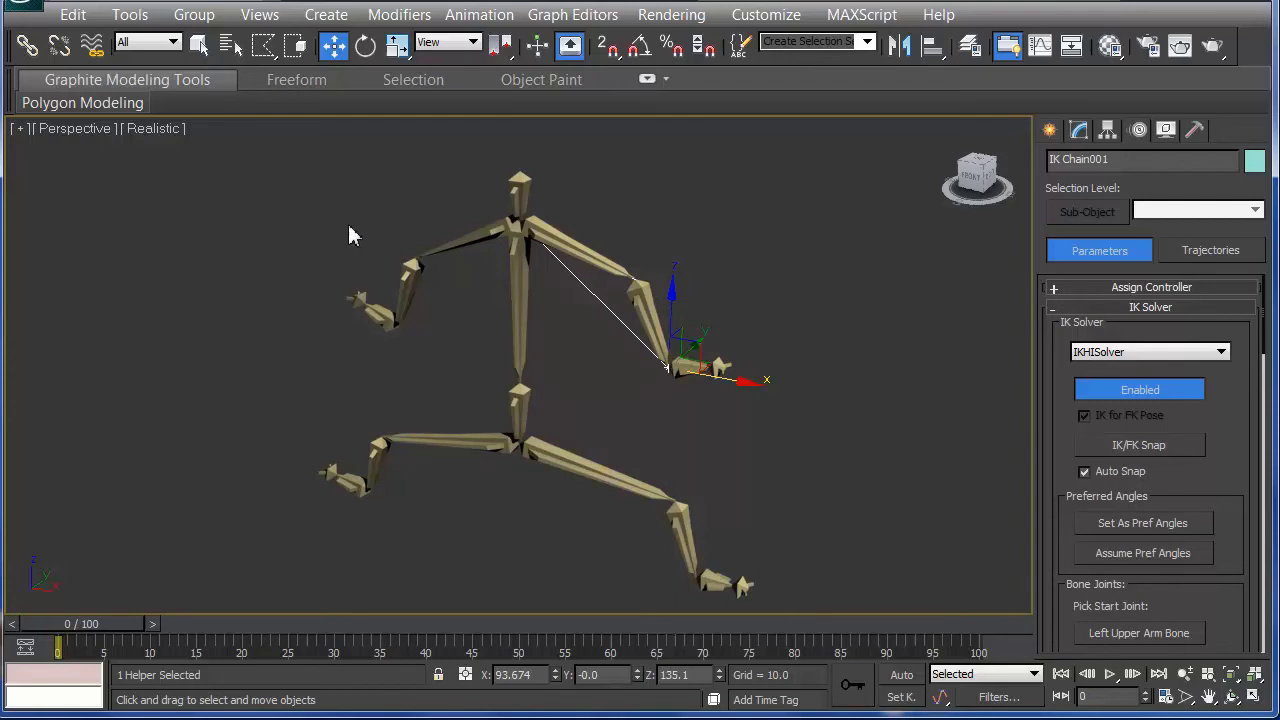
Step: Apply an HI Solver from the right upper arm bone to the right wrist joint, and clear the selection
key("q")
left_click(488, 235)
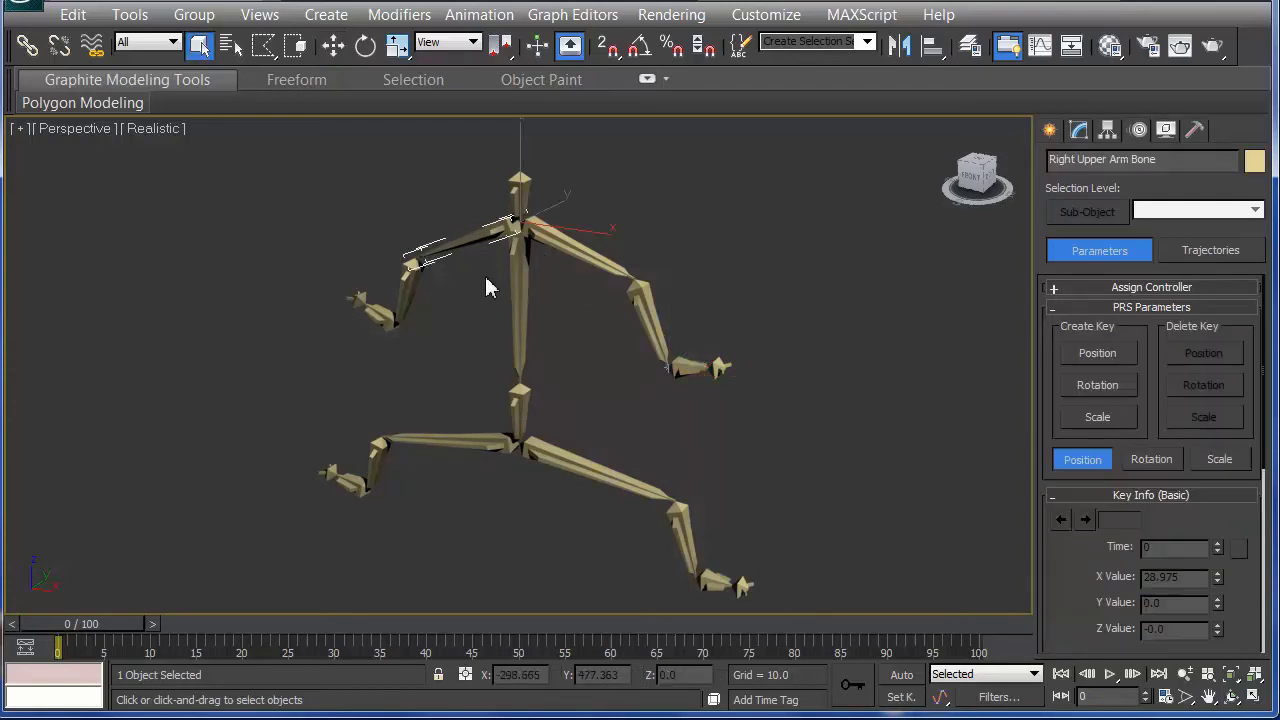
left_click(490, 15)
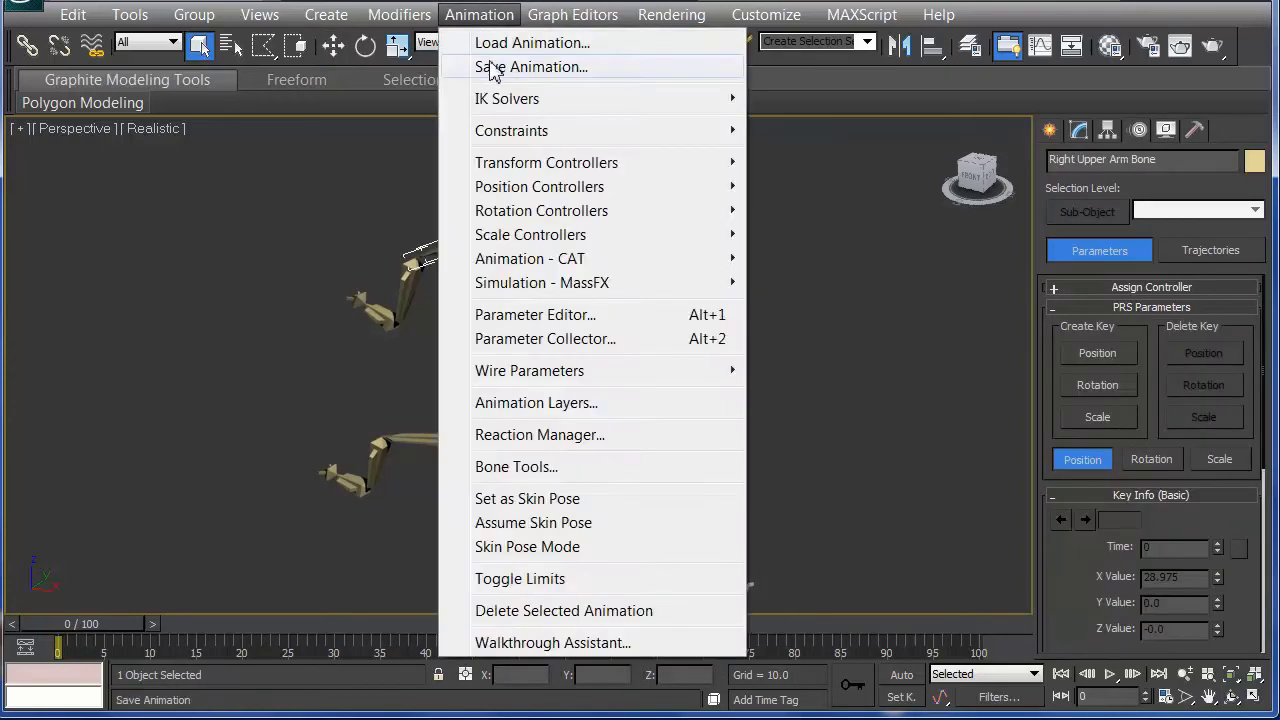
mouse_move(634, 102)
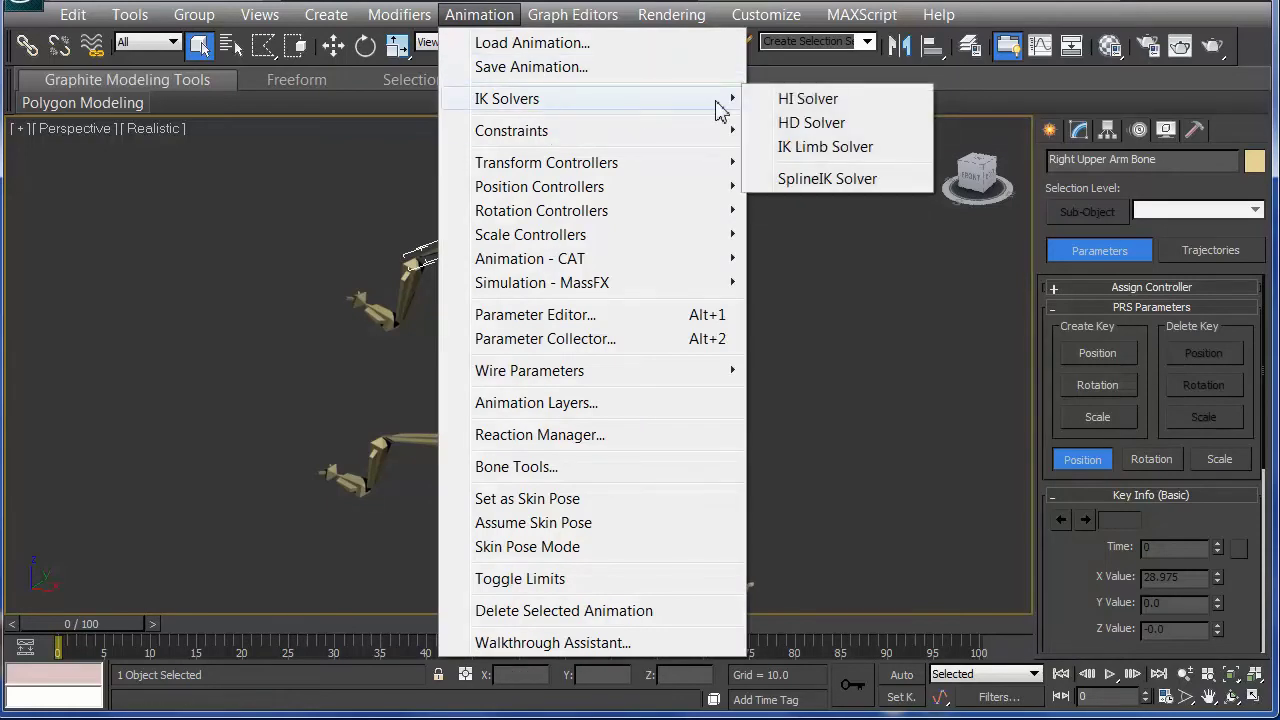
left_click(803, 100)
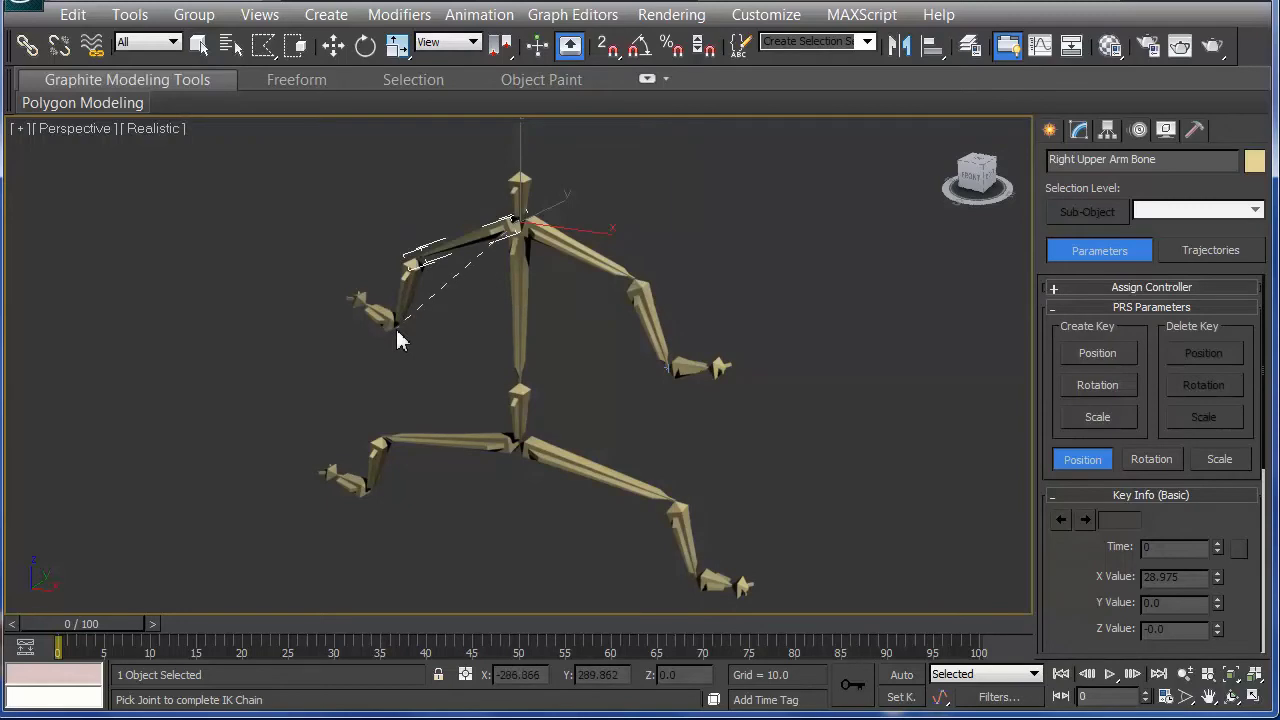
left_click(398, 330)
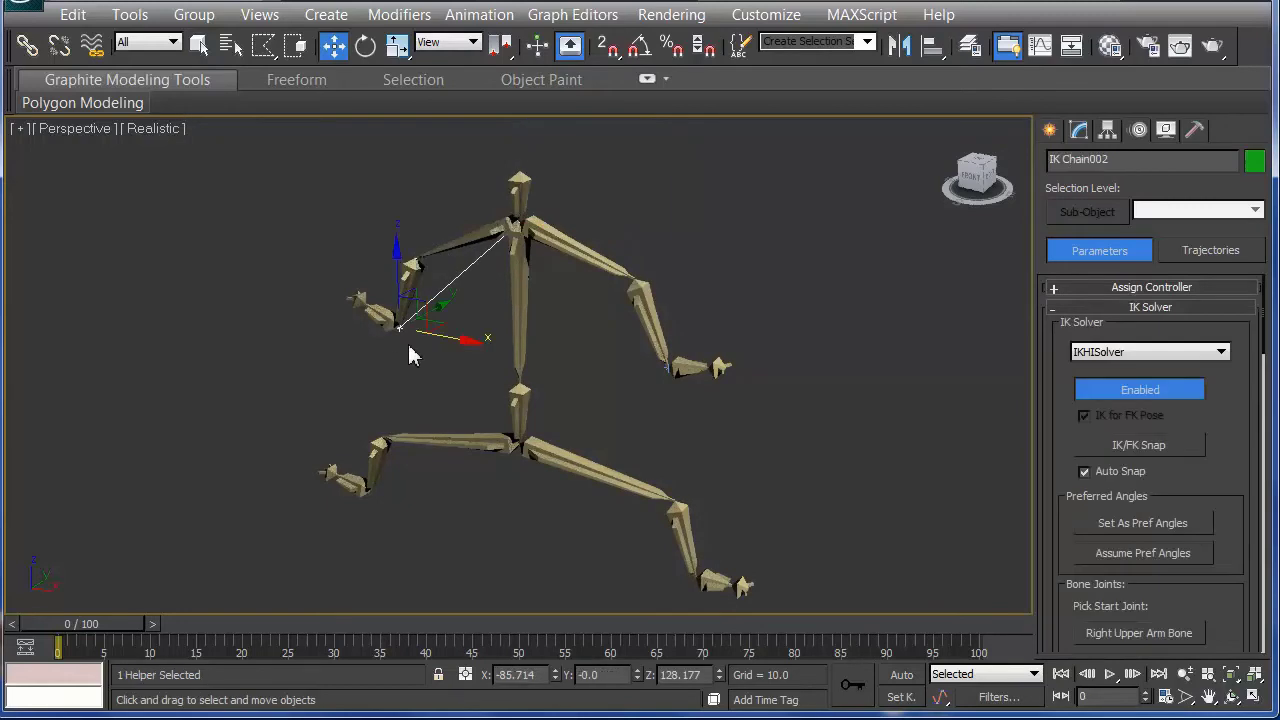
left_click(340, 400)
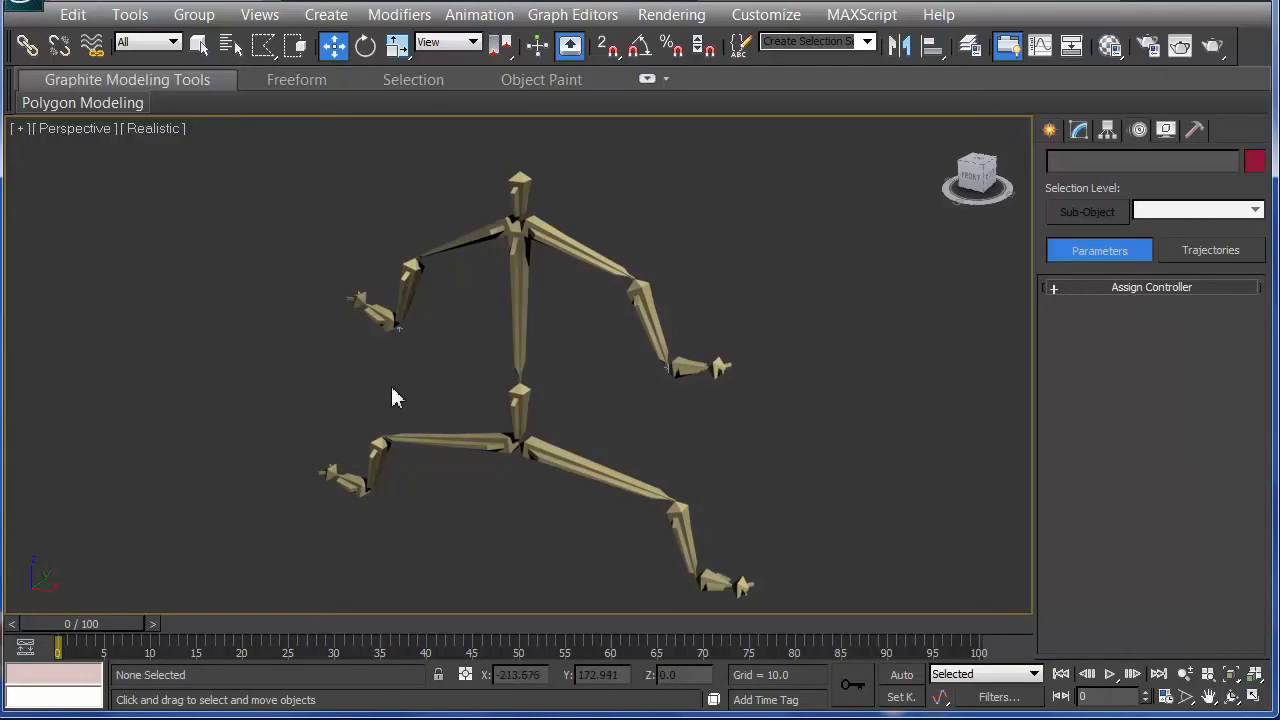
Step: Switch the viewport display to Shaded and check the left arm's IK goal by selecting and deselecting it
middle_click_drag(370, 394, 457, 395, "alt")
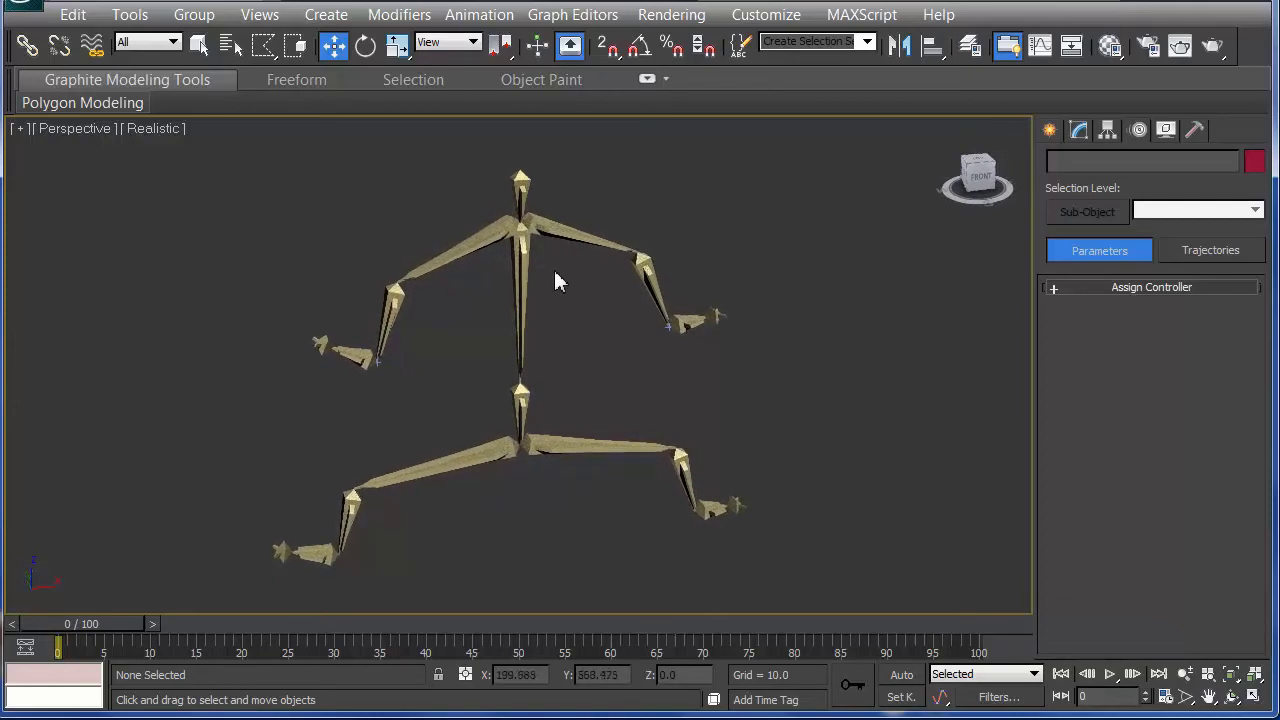
left_click(160, 128)
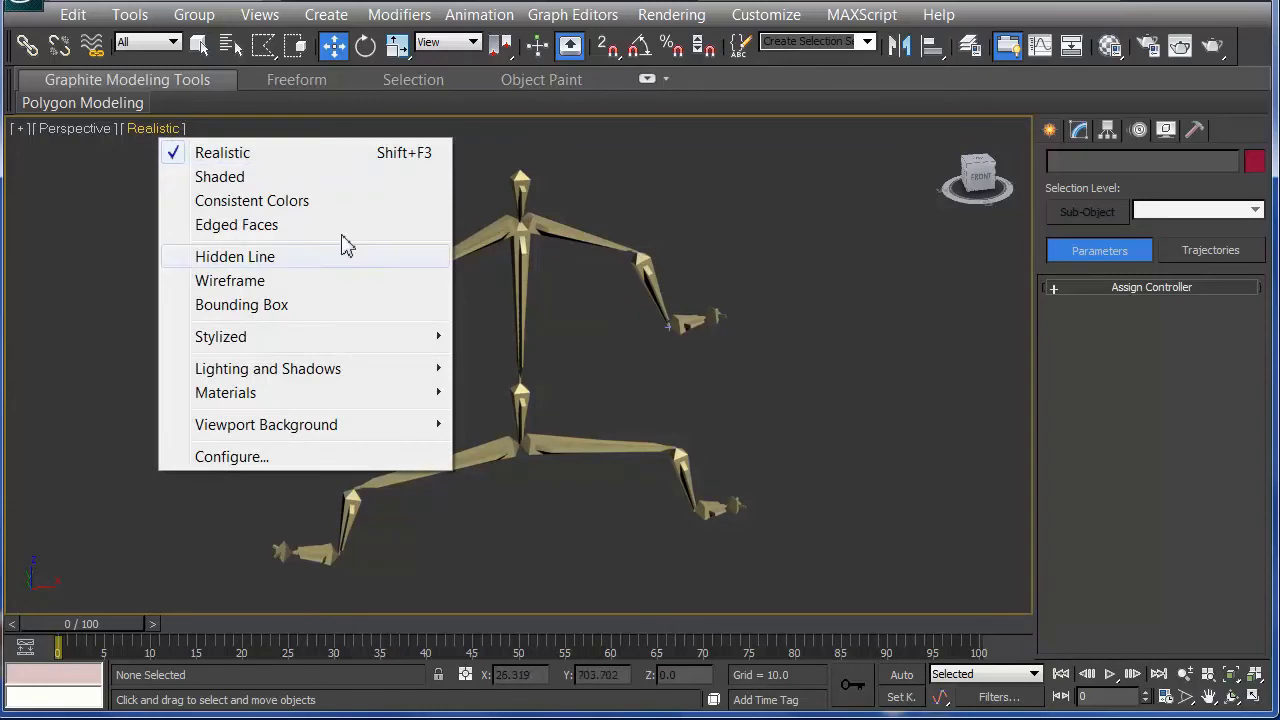
left_click(236, 177)
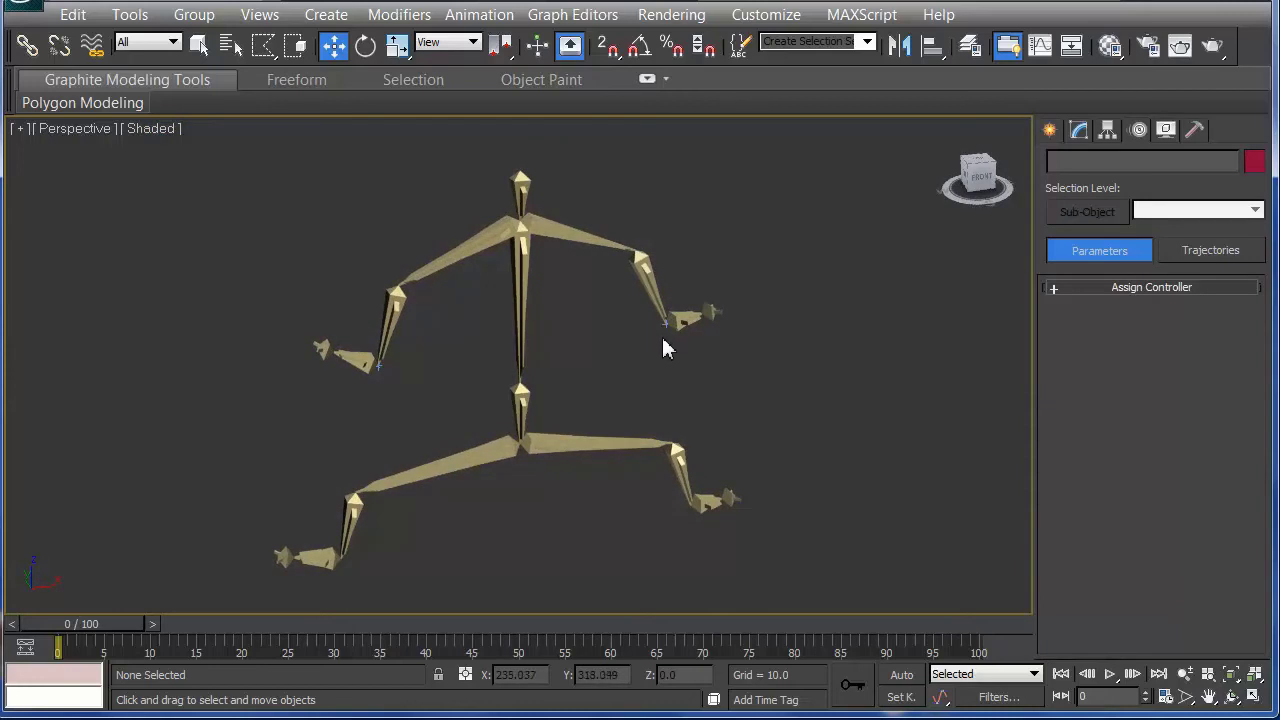
left_click(667, 322)
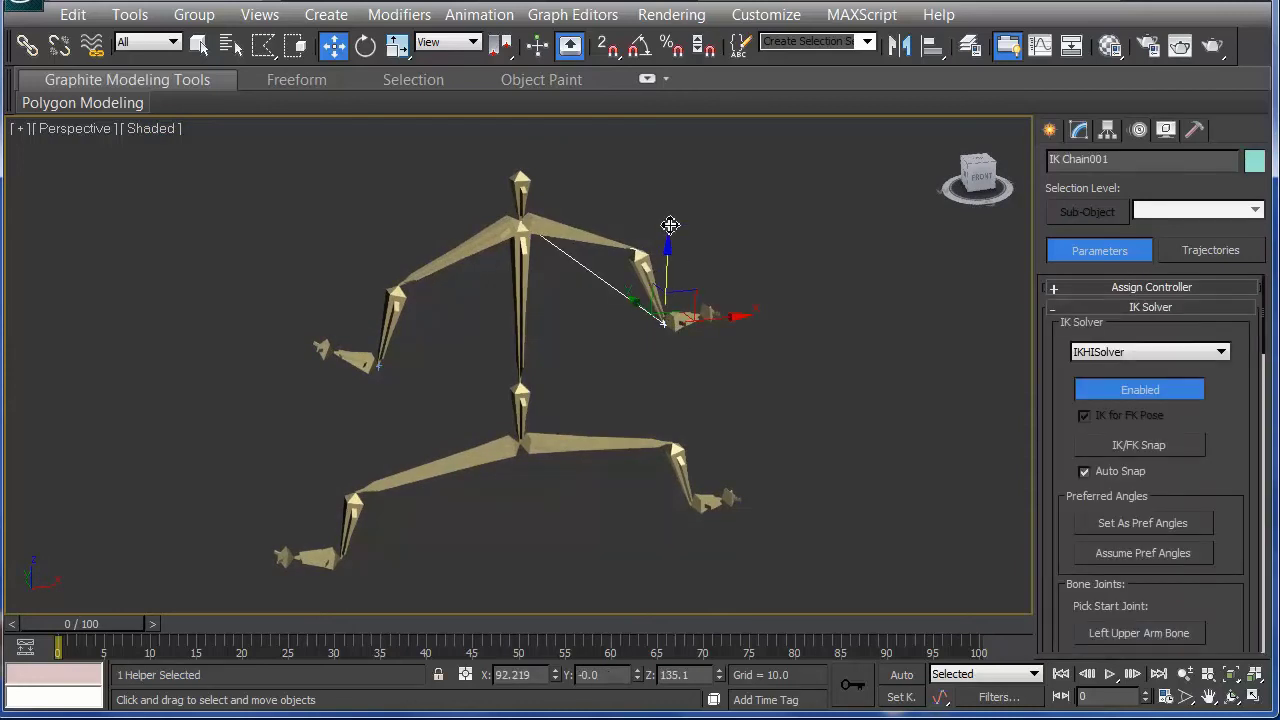
left_click(629, 380)
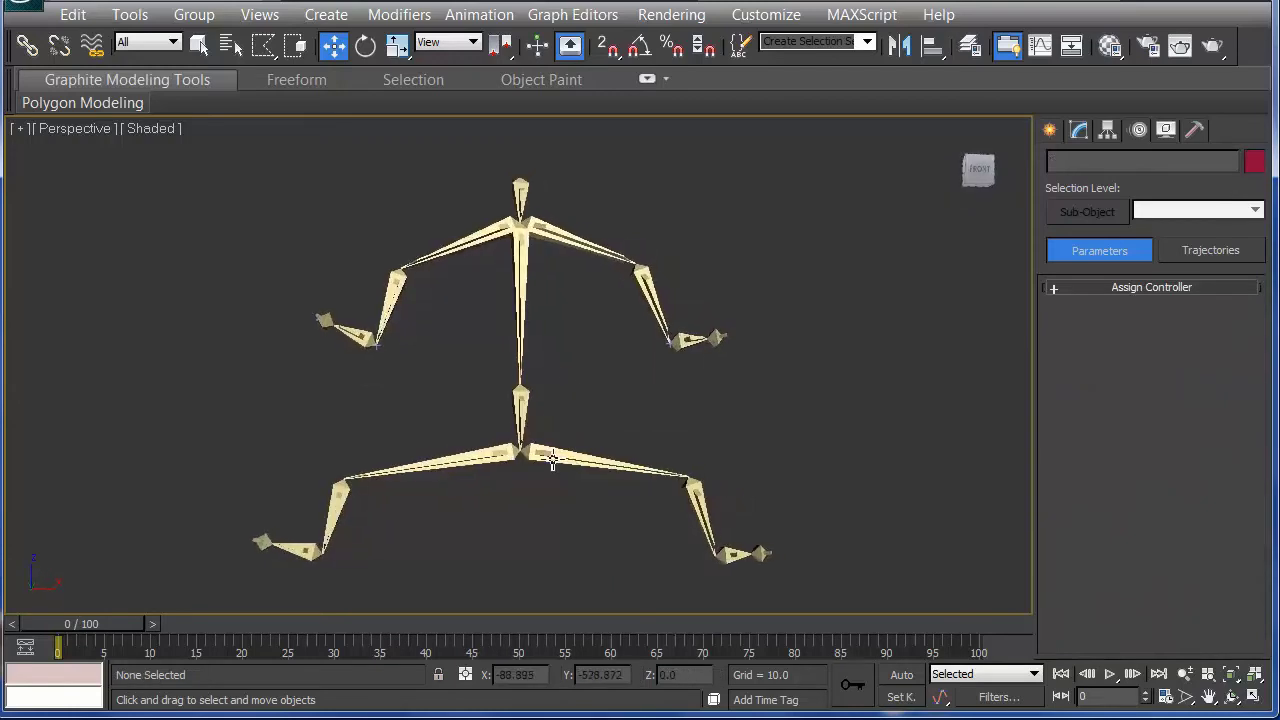
Step: Apply an HI Solver from the left upper leg bone to the left ankle joint, and clear the selection
key("q")
left_click(560, 464)
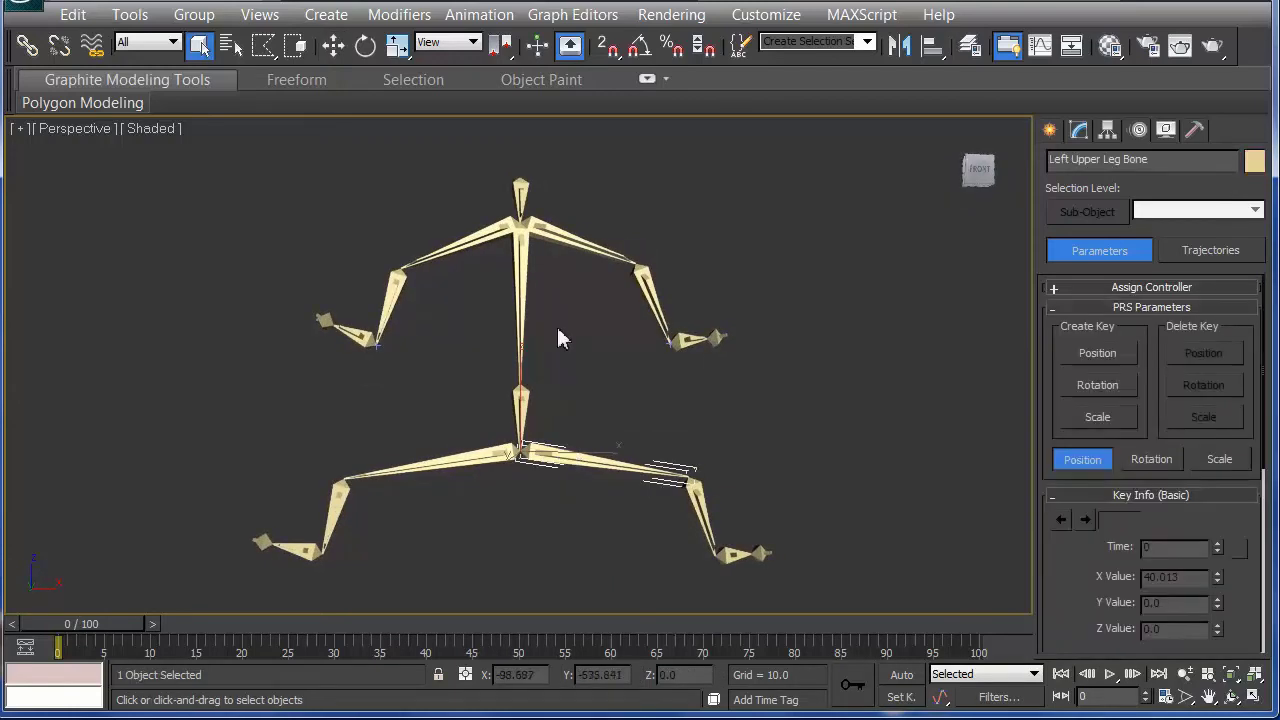
left_click(482, 16)
mouse_move(534, 98)
left_click(795, 98)
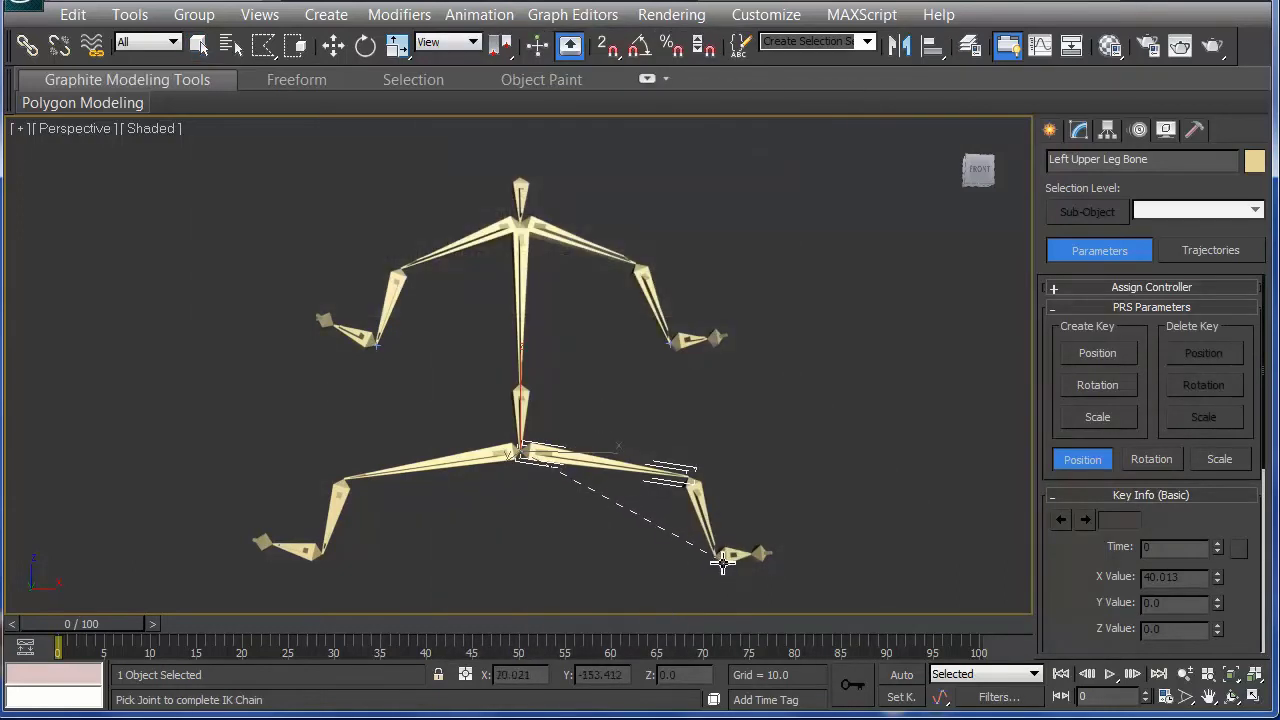
left_click(733, 566)
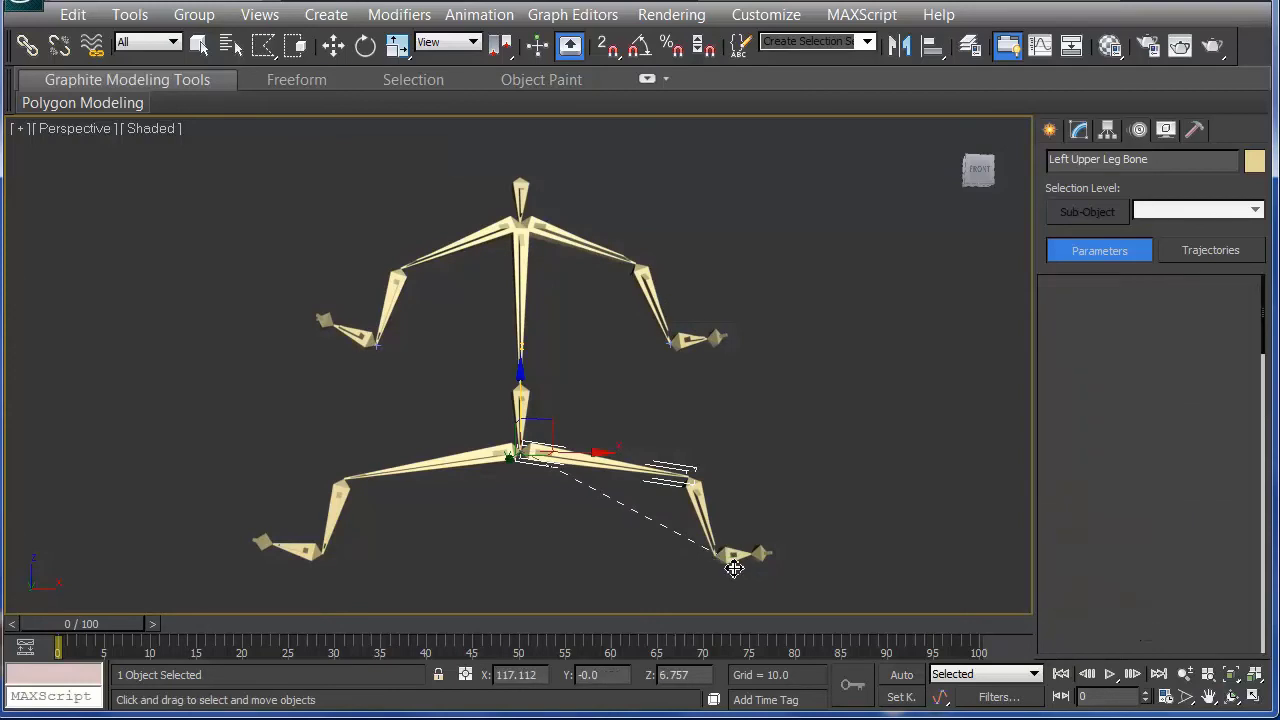
left_click(511, 489)
Step: Try to add an HI Solver chain from the right upper leg bone, undo it, and clear the selection
key("q")
left_click(503, 458)
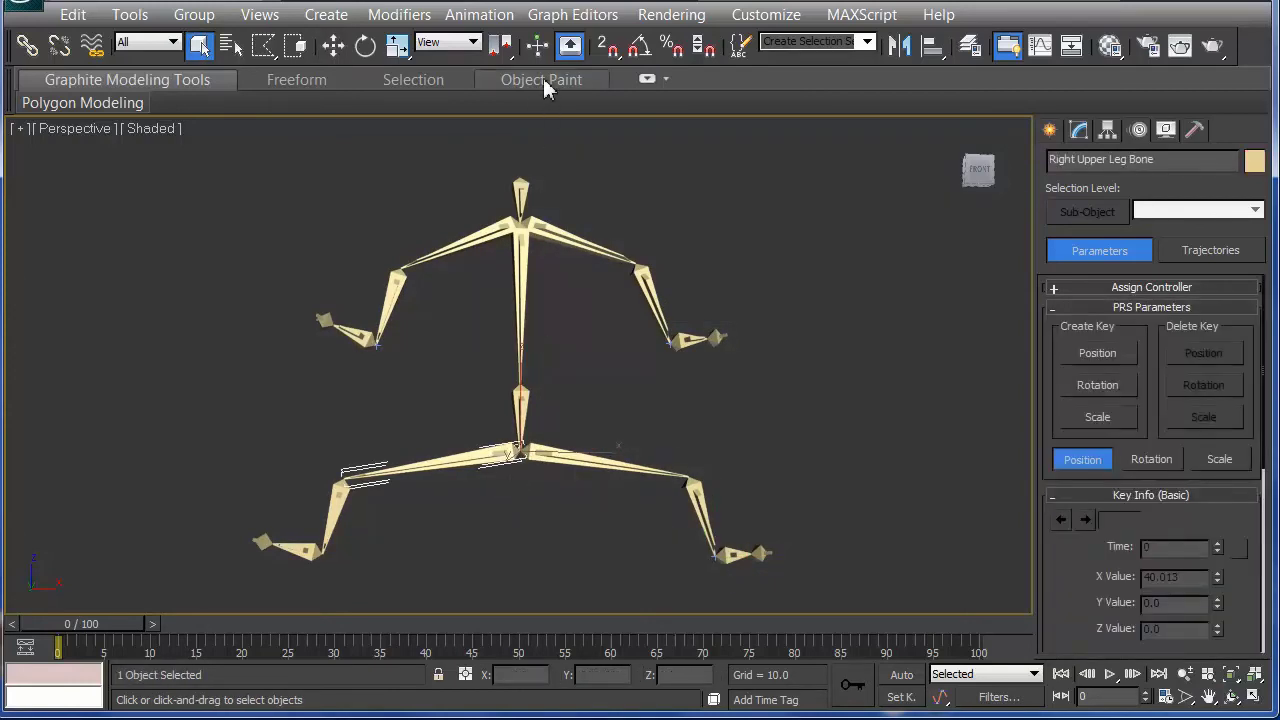
left_click(491, 14)
mouse_move(542, 98)
left_click(790, 99)
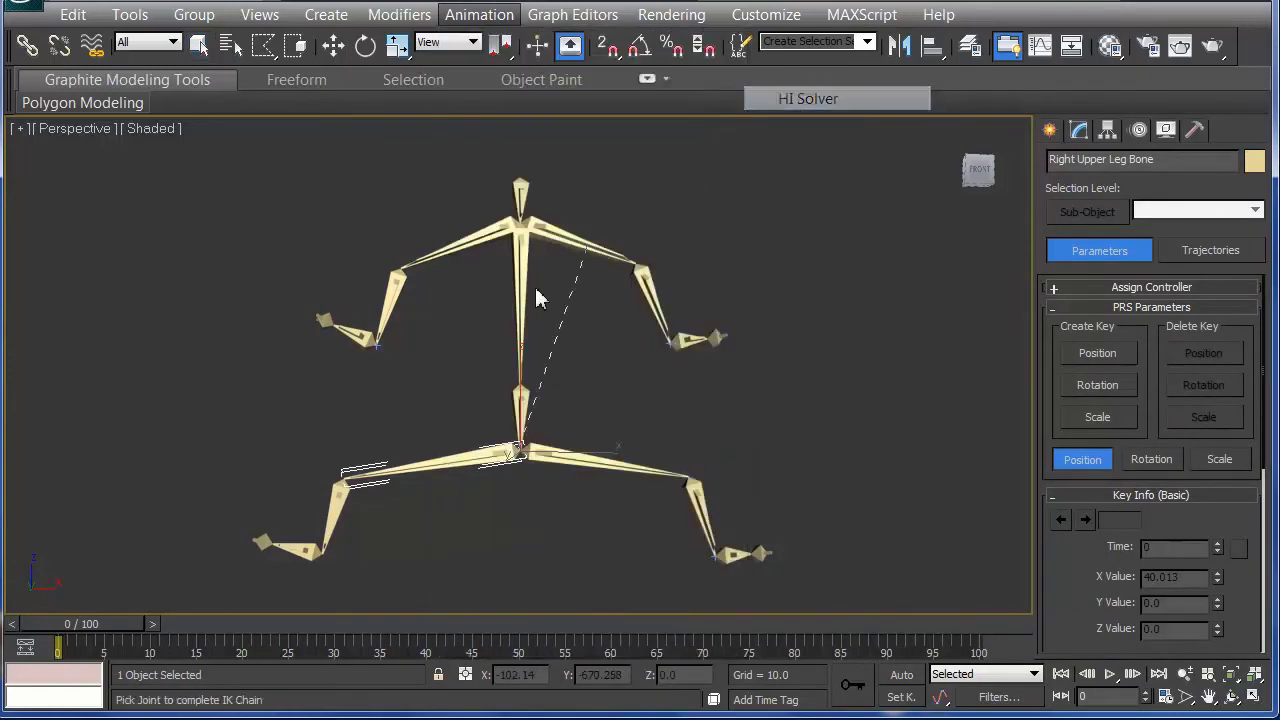
left_click(325, 548)
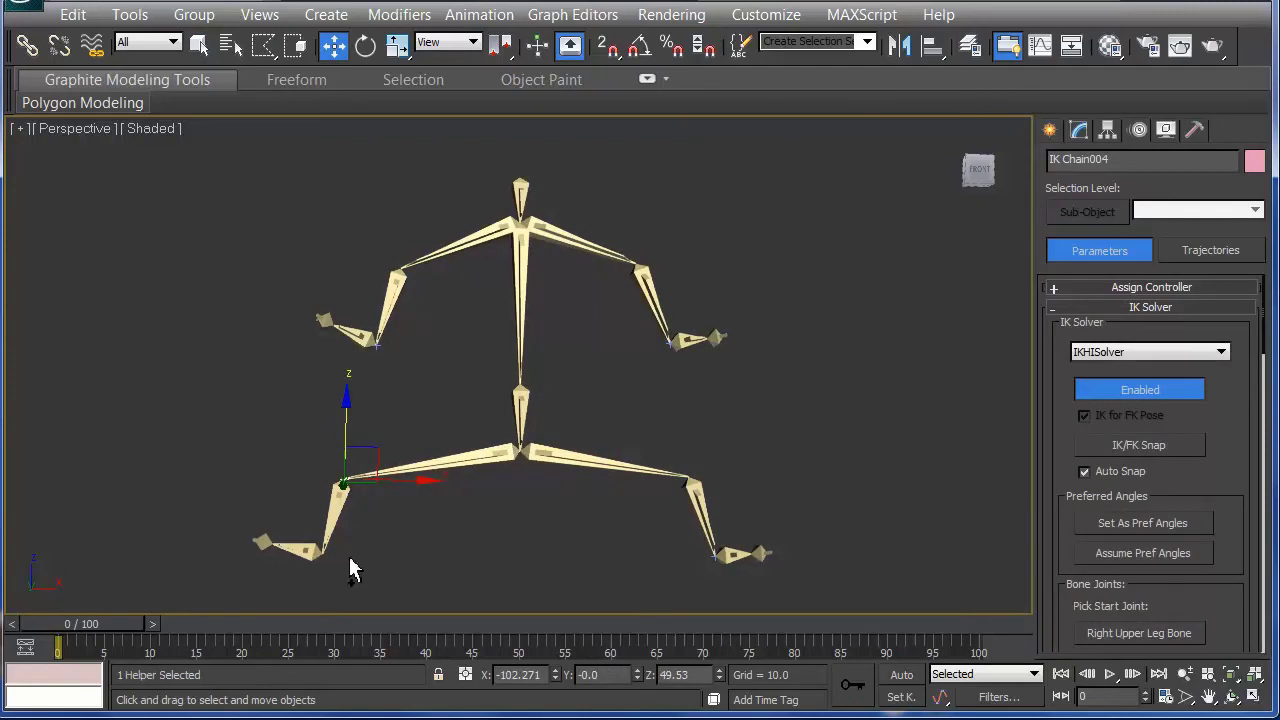
key("ctrl+z")
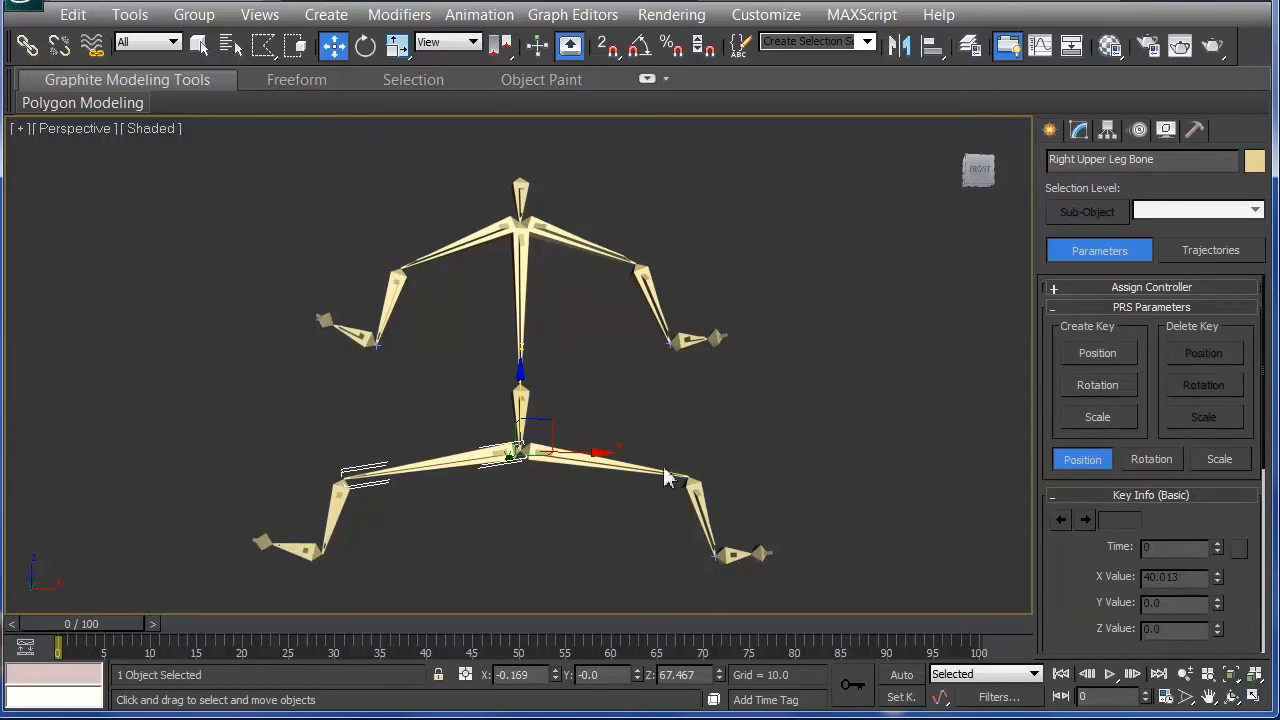
left_click(383, 165)
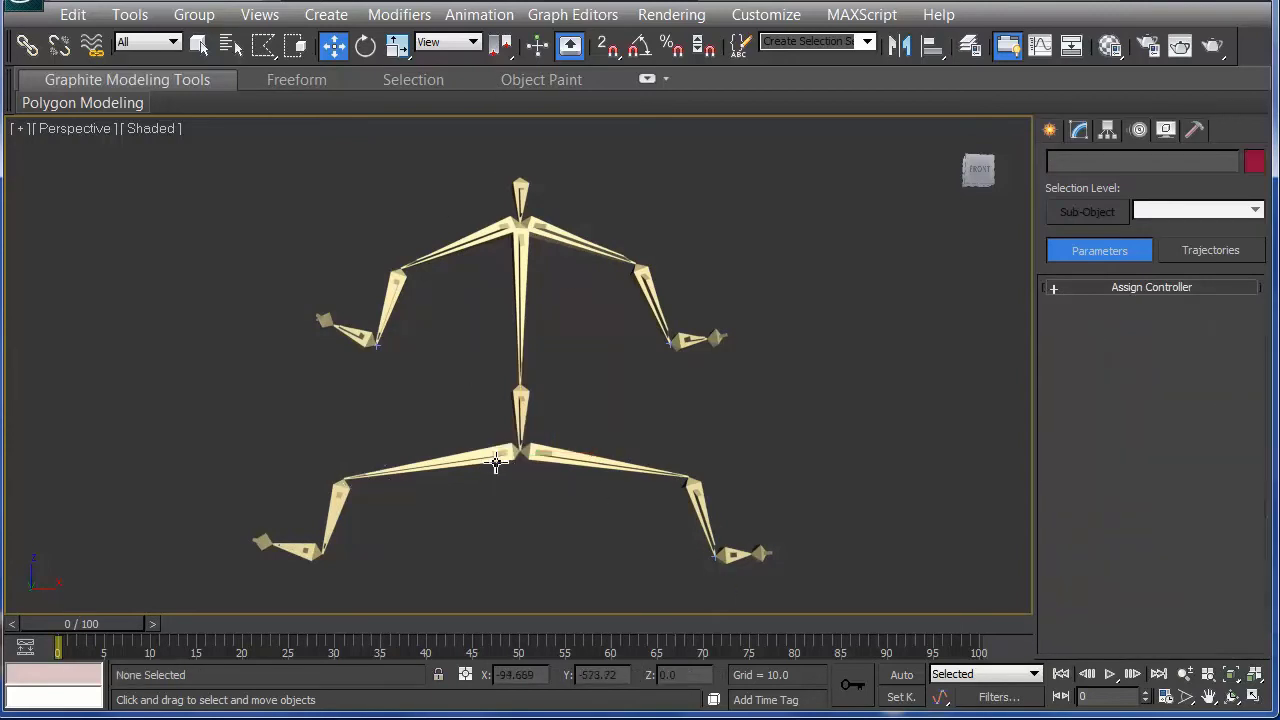
Step: Apply an HI Solver from the right upper leg bone to the right ankle joint
key("q")
left_click(496, 464)
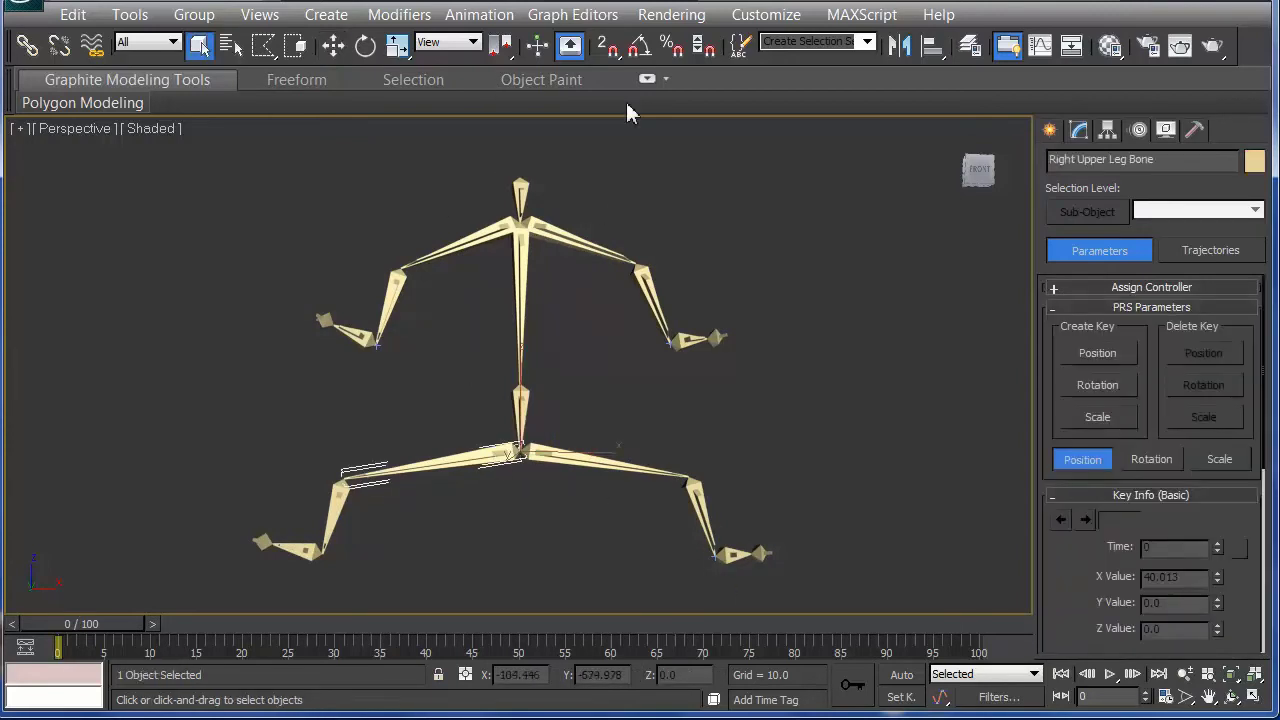
left_click(478, 20)
mouse_move(568, 100)
left_click(805, 99)
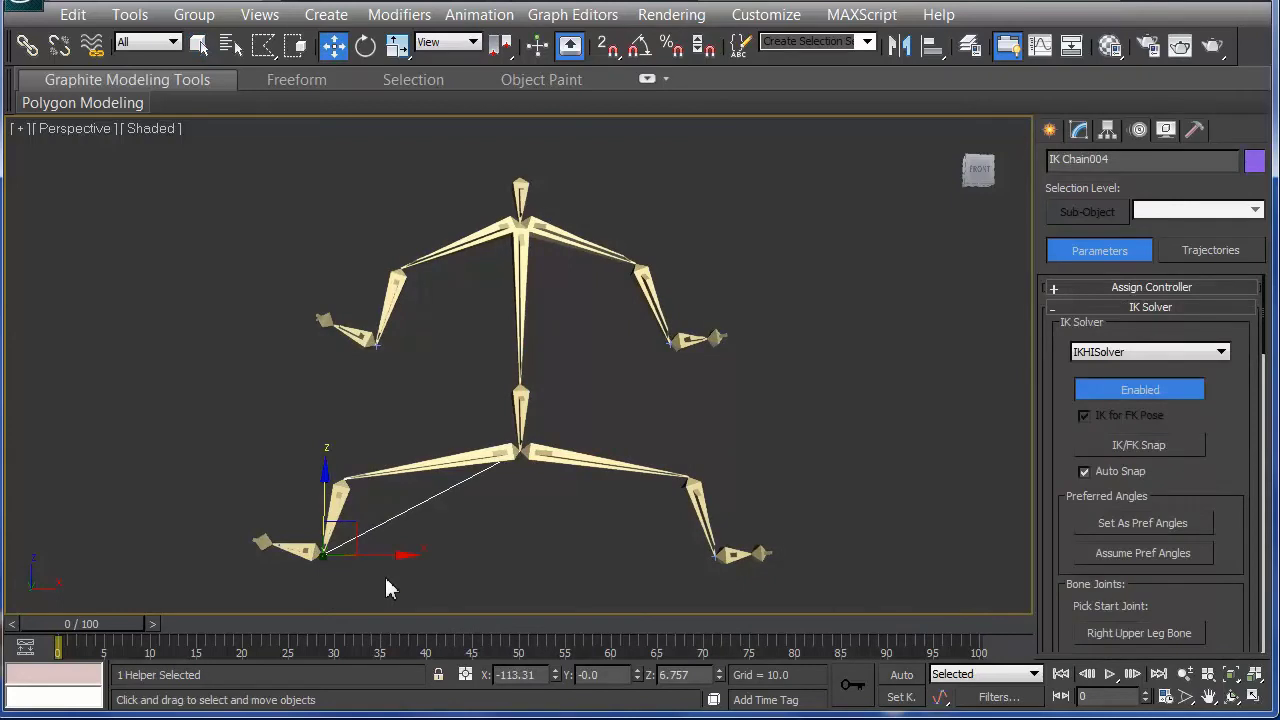
Step: With Auto Key on at frame 40, raise the right wrist's IK goal to about Z 189 and the left wrist's goal about 80 units
left_click(414, 420)
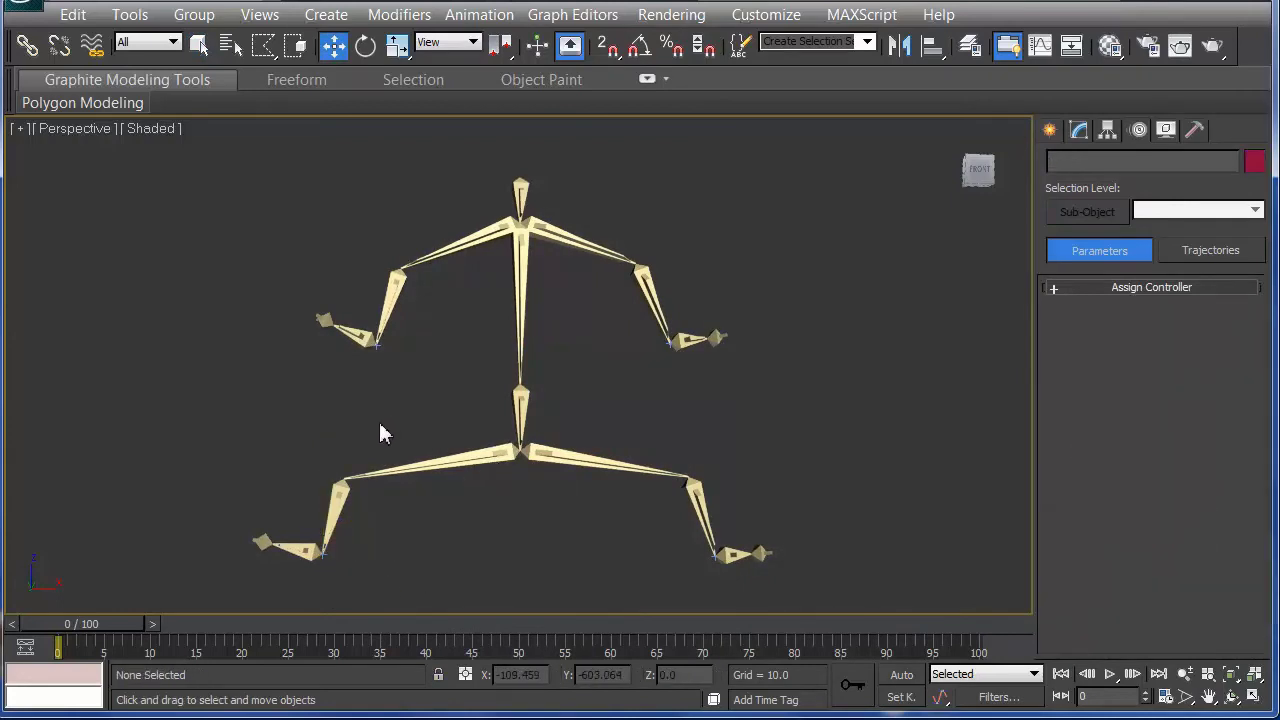
middle_click_drag(349, 429, 403, 427, "alt")
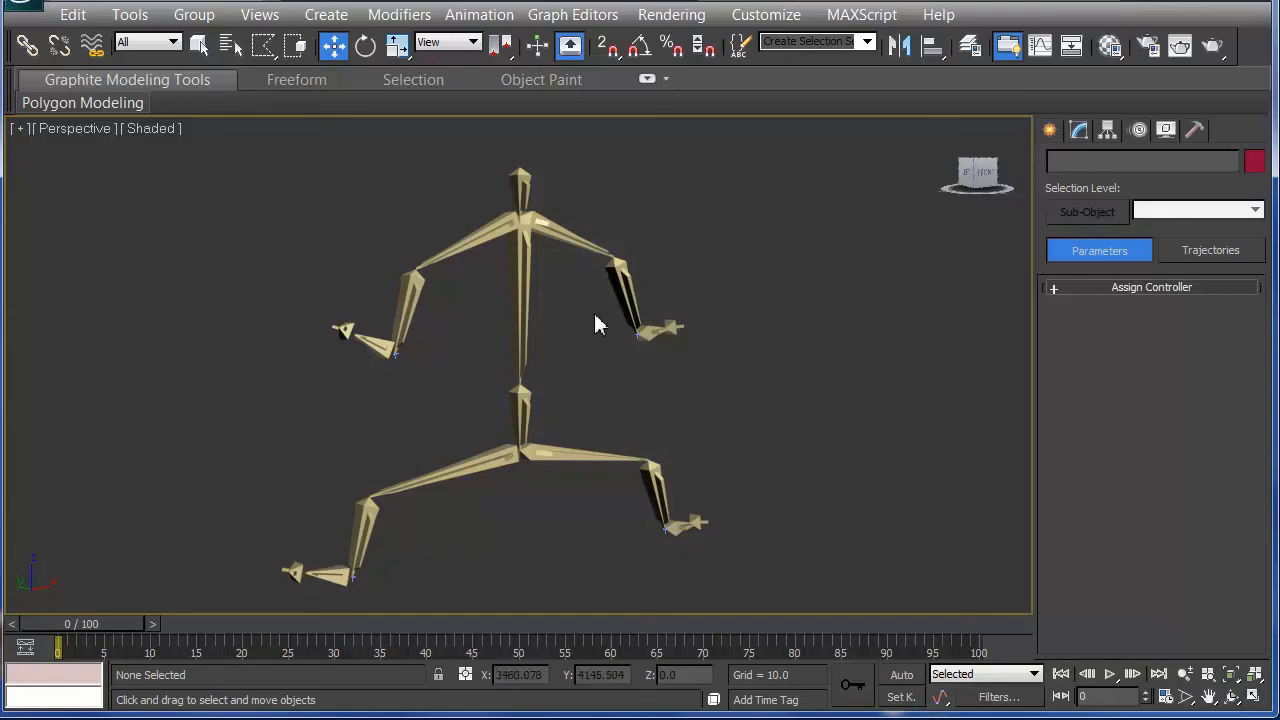
left_click(396, 366)
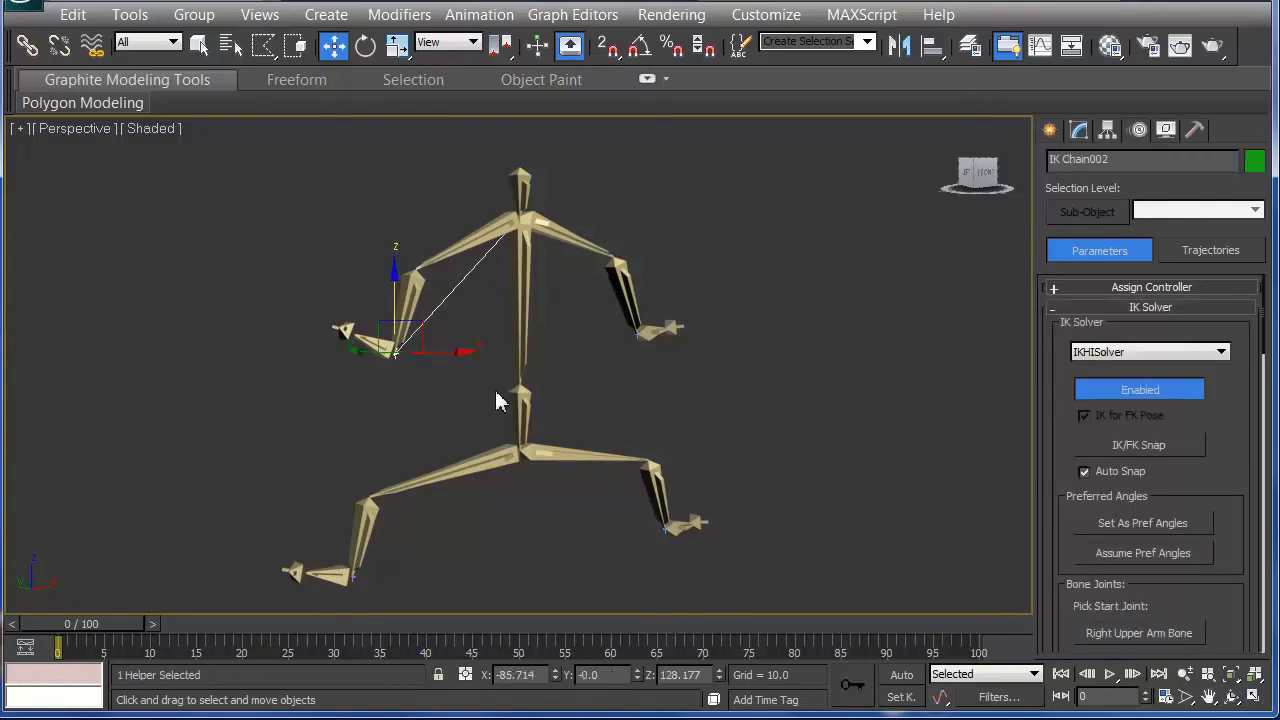
left_click(892, 677)
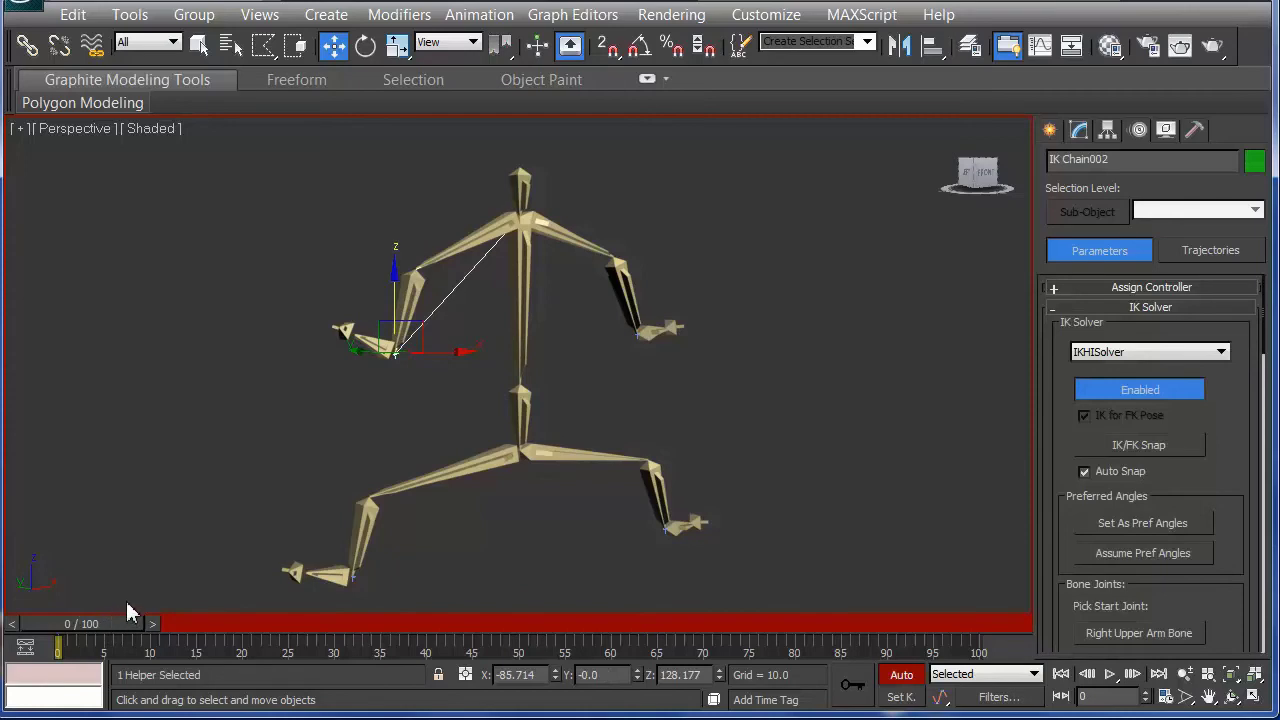
left_click_drag(117, 622, 450, 626)
key("w")
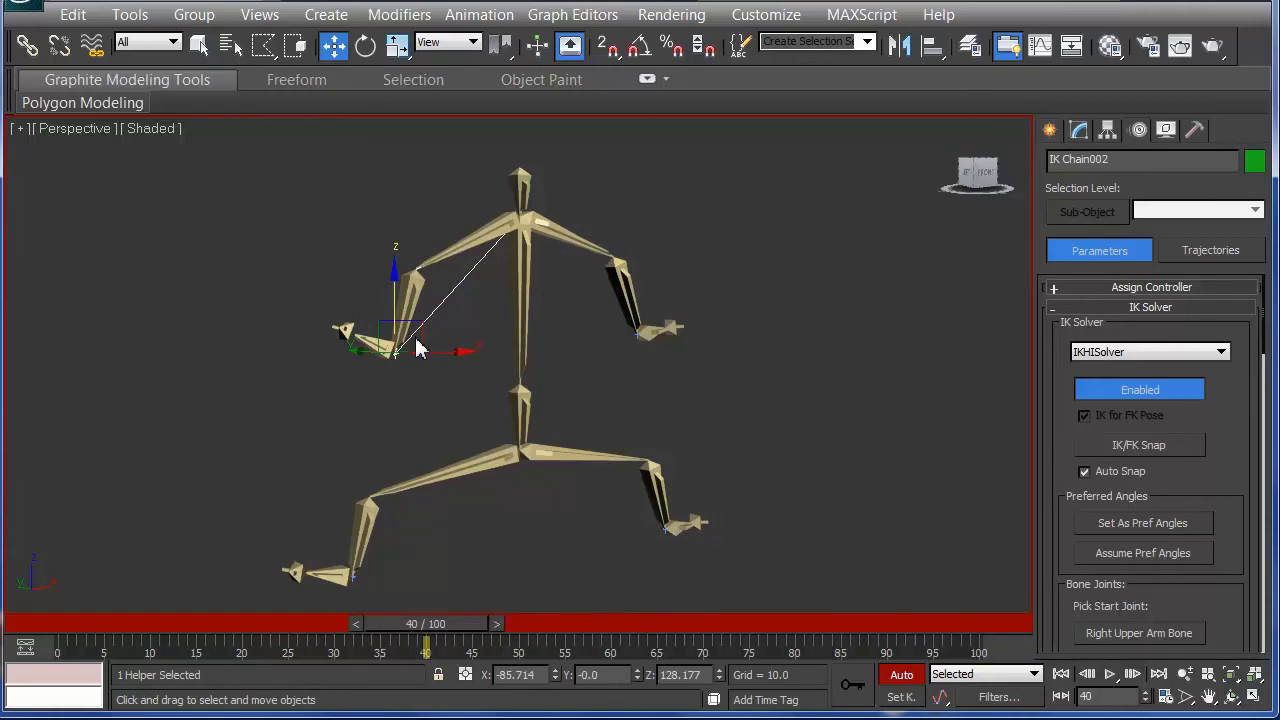
left_click_drag(396, 281, 478, 191)
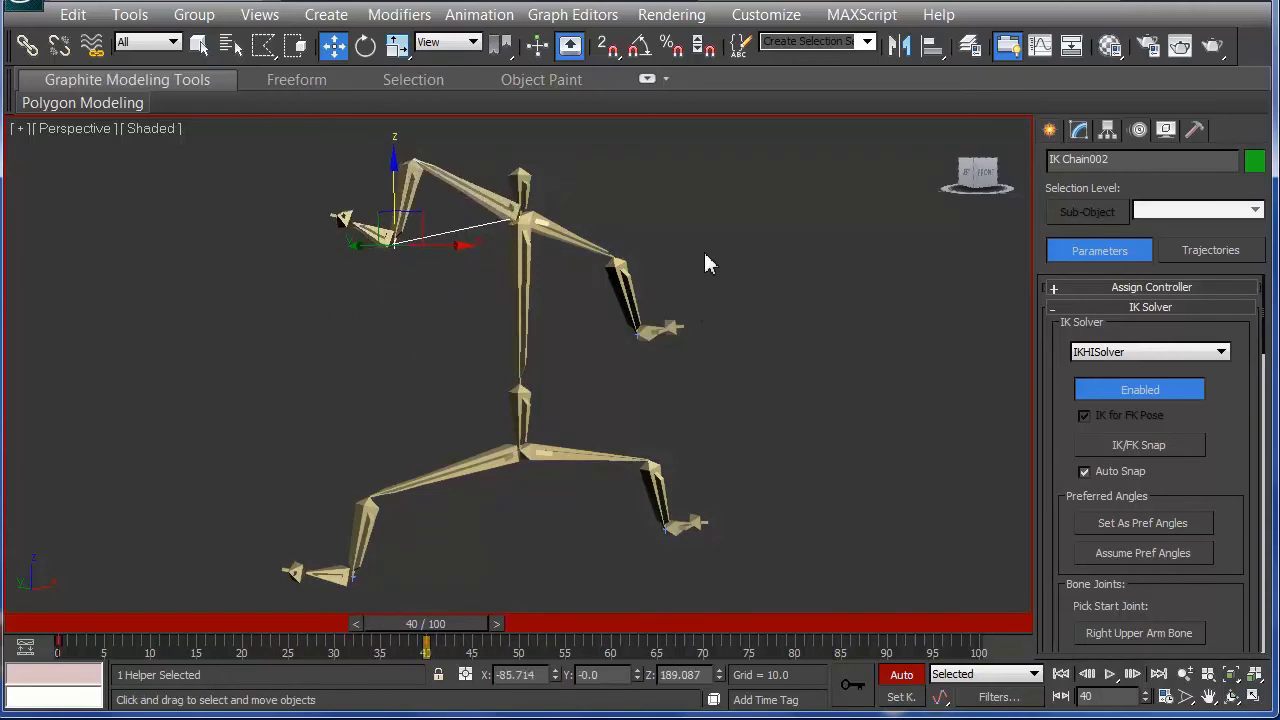
left_click(641, 338)
left_click_drag(640, 264, 638, 142)
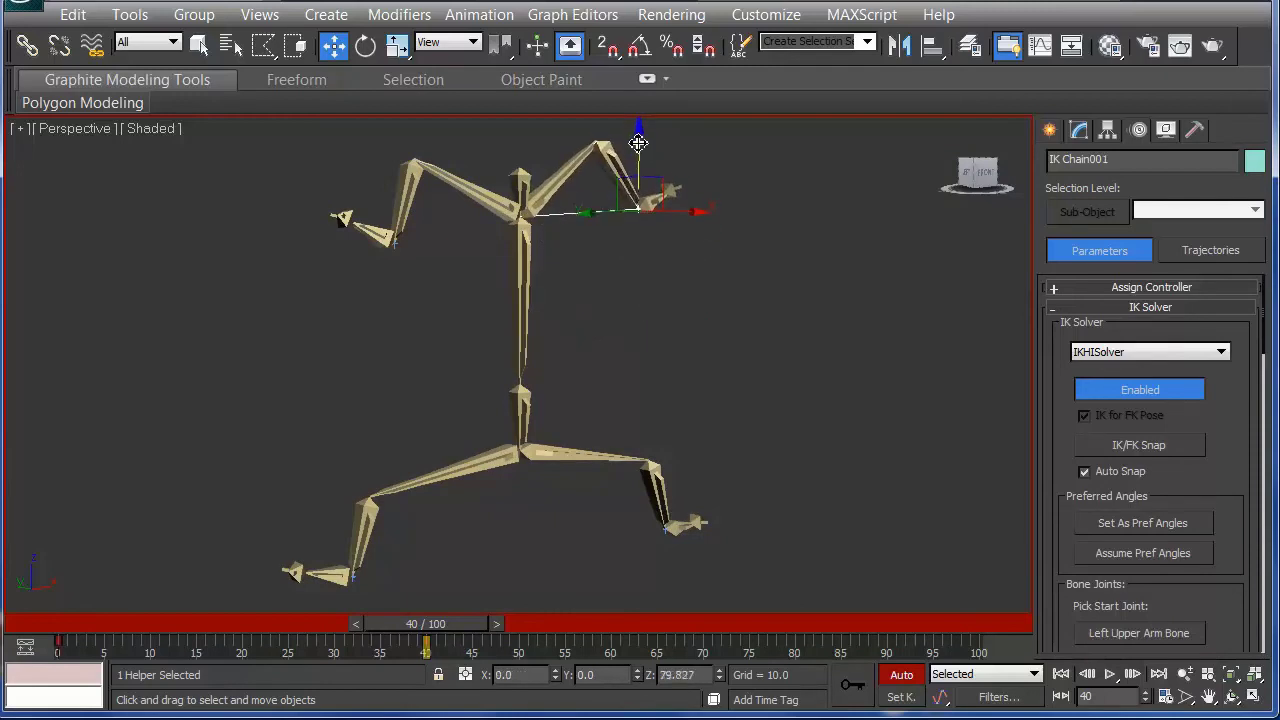
Step: Pose the legs at frame 40 by lowering the left lower leg bone and moving both ankle IK goals, the left one to about Z -51
left_click(666, 530)
left_click_drag(652, 382, 676, 493)
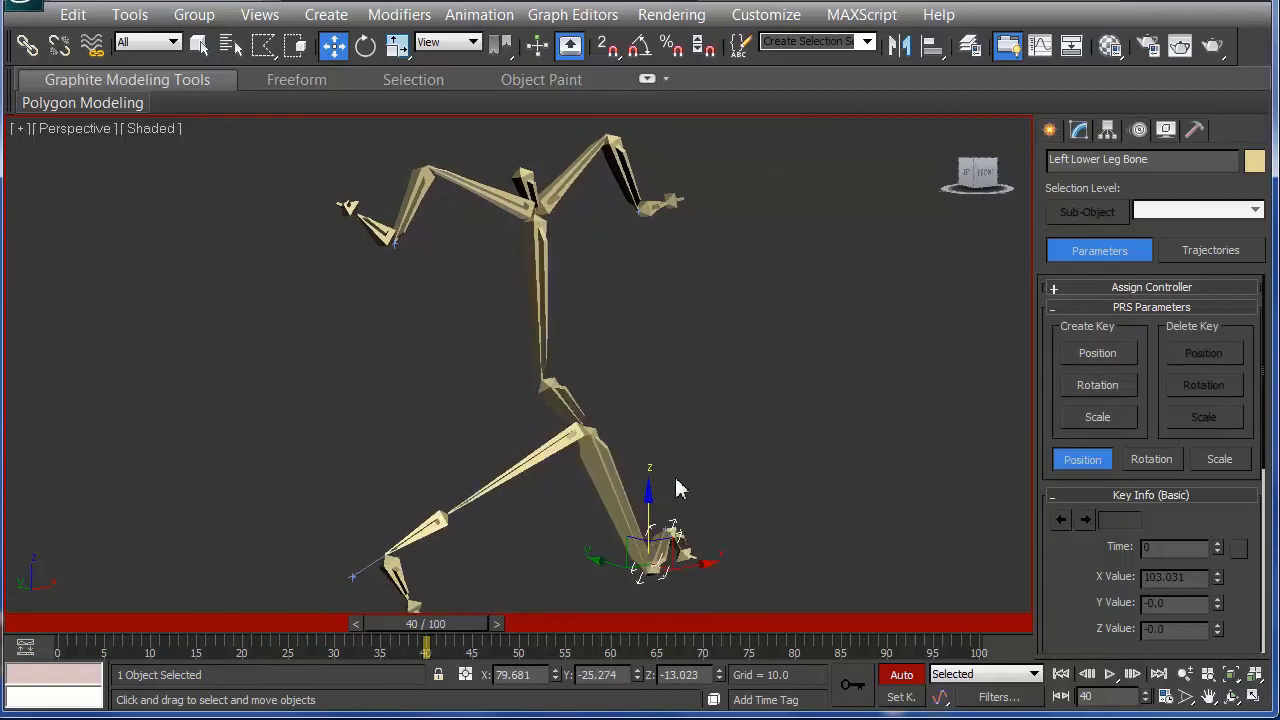
left_click(351, 578)
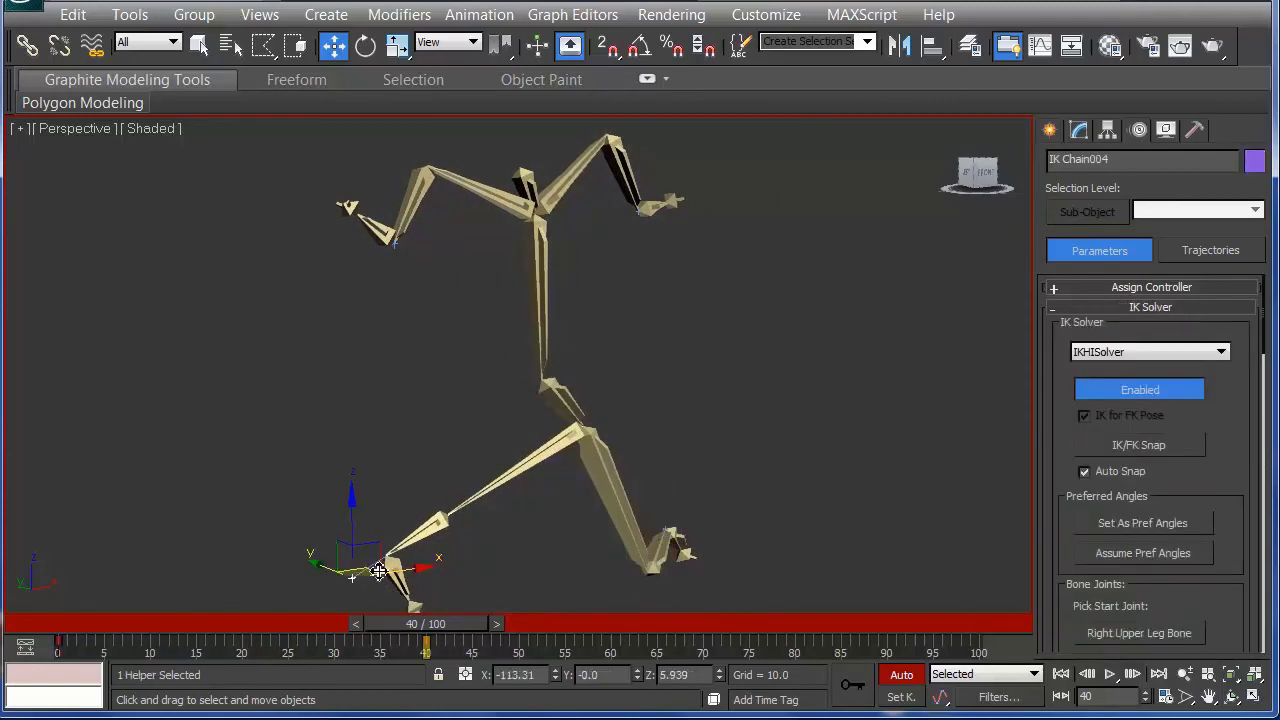
left_click_drag(358, 565, 450, 572)
left_click(666, 527)
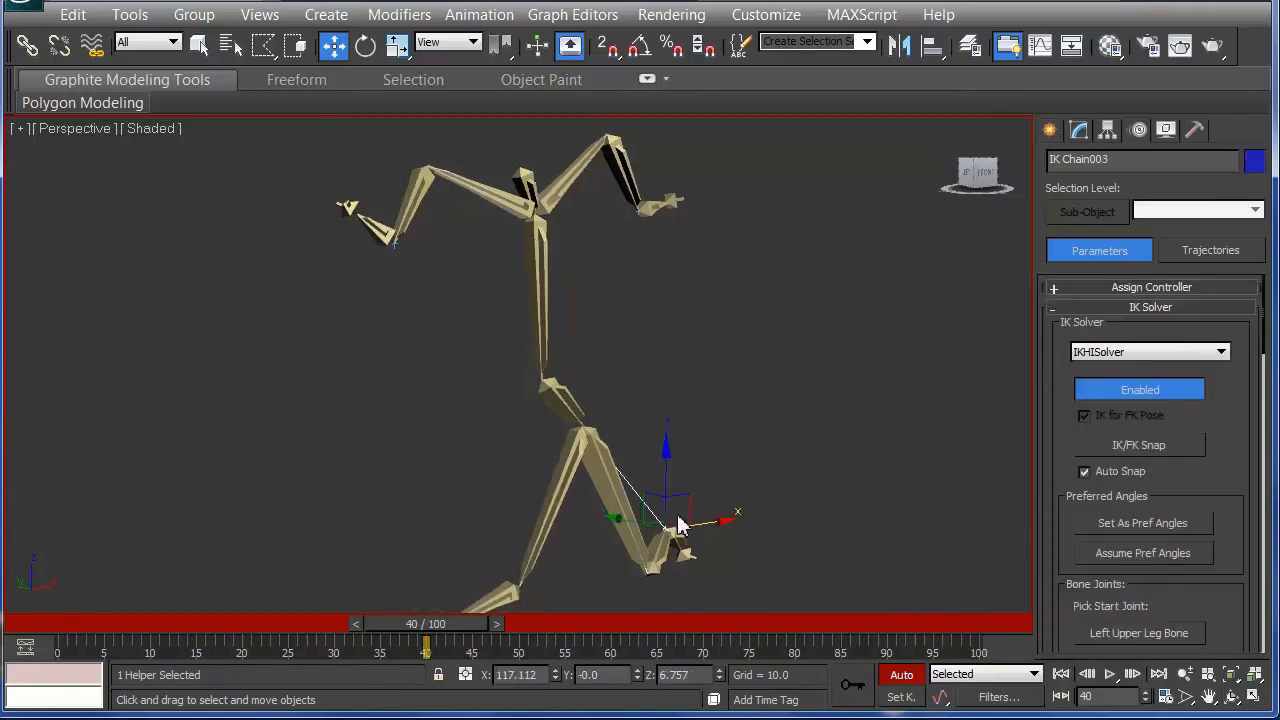
left_click_drag(665, 447, 677, 548)
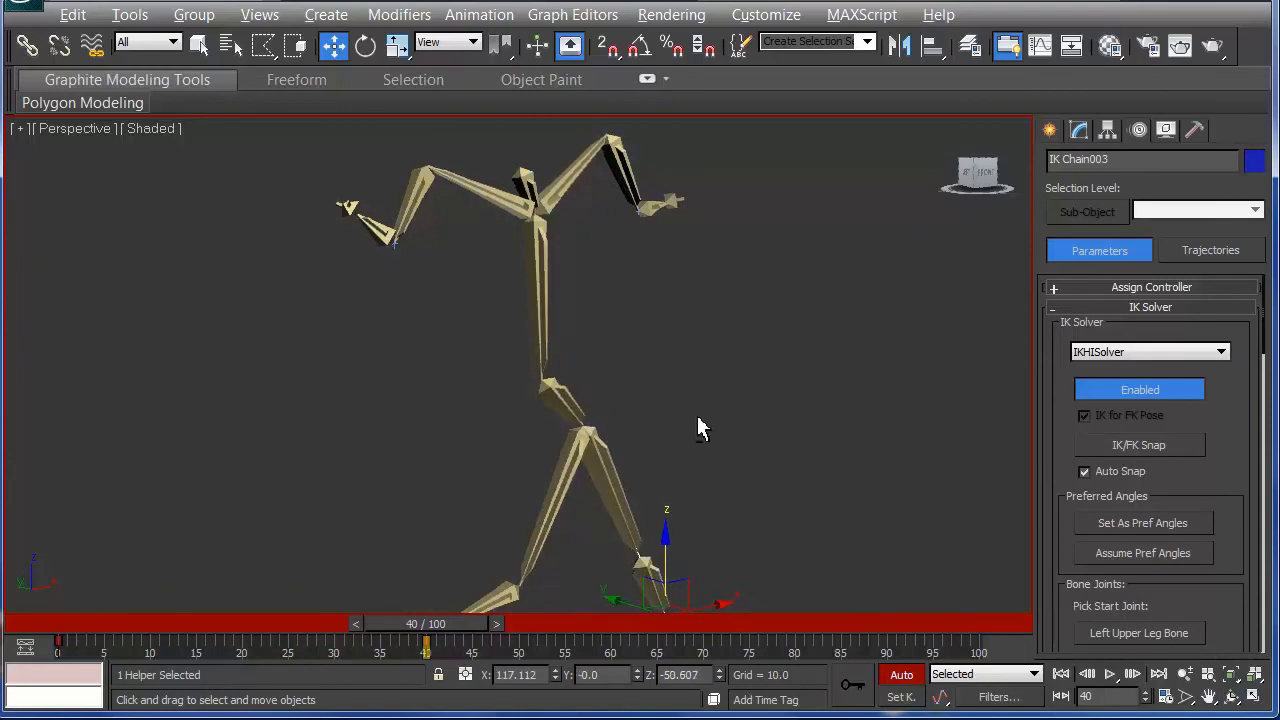
Step: At frame 60, raise the left ankle's IK goal about 106 units along Z
middle_click_drag(691, 406, 594, 632, "ctrl+alt")
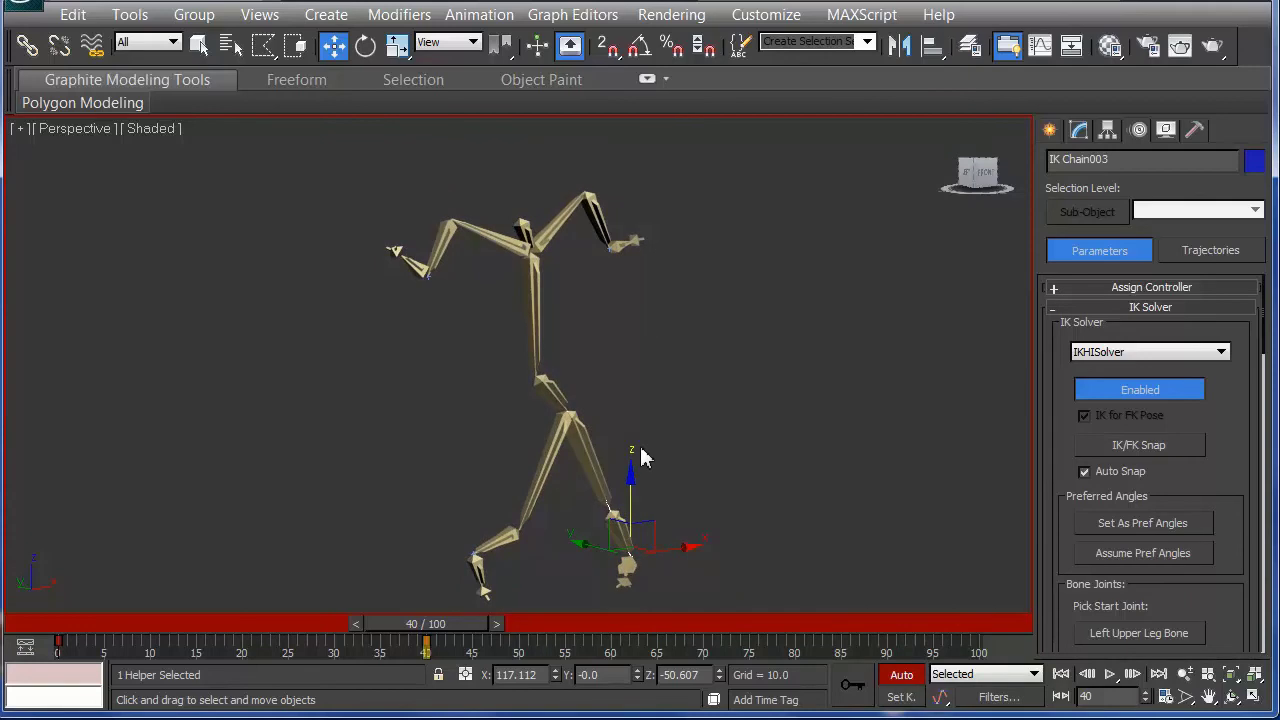
middle_click_drag(659, 405, 628, 470, "alt")
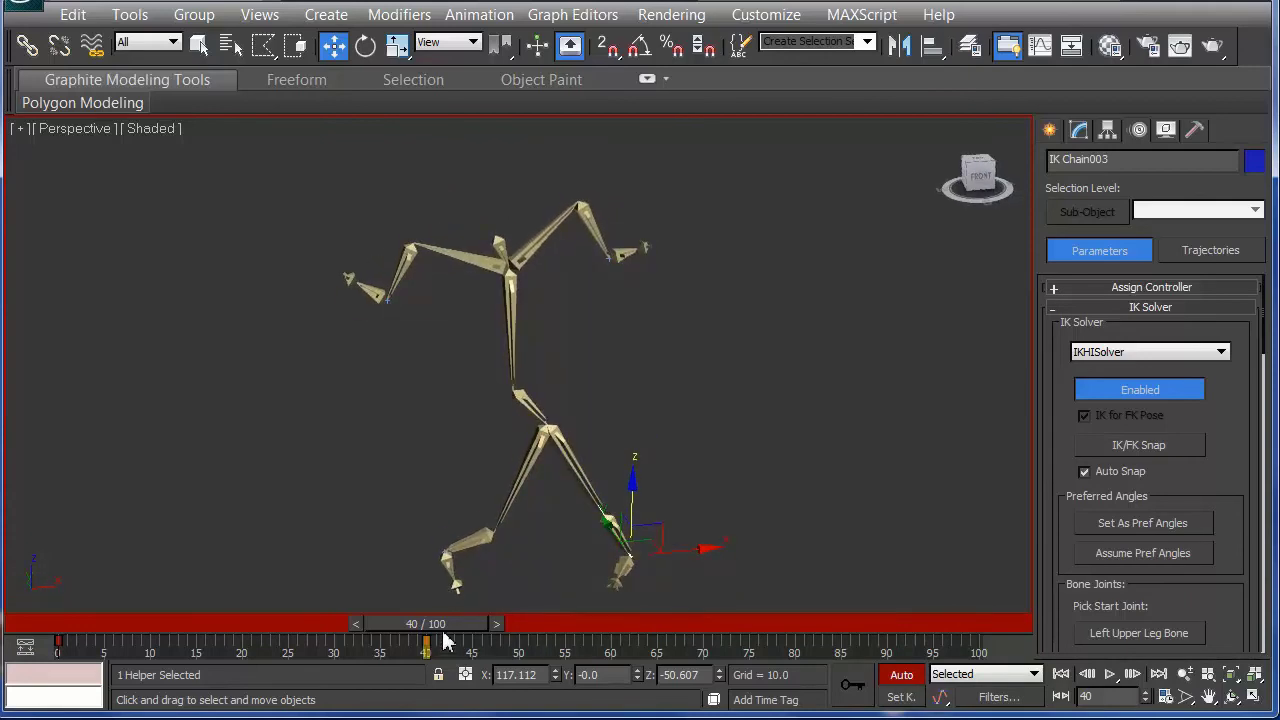
left_click_drag(443, 628, 626, 632)
key("w")
left_click_drag(635, 488, 687, 389)
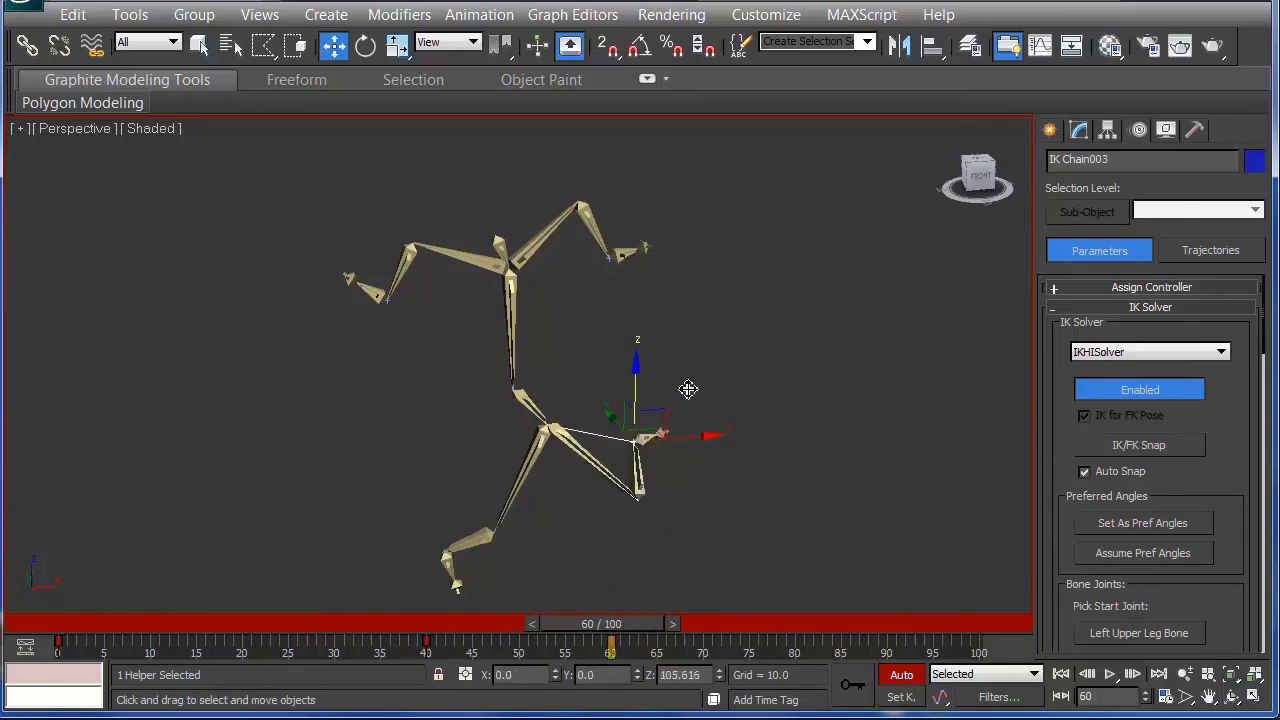
Step: Move the left upper leg bone at frame 60 to raise the hips and lean the torso, and clear the selection
left_click(550, 438)
left_click_drag(553, 428, 471, 380)
left_click(617, 382)
middle_click_drag(502, 463, 623, 354, "alt")
left_click_drag(596, 300, 414, 418)
middle_click_drag(414, 418, 548, 307, "alt")
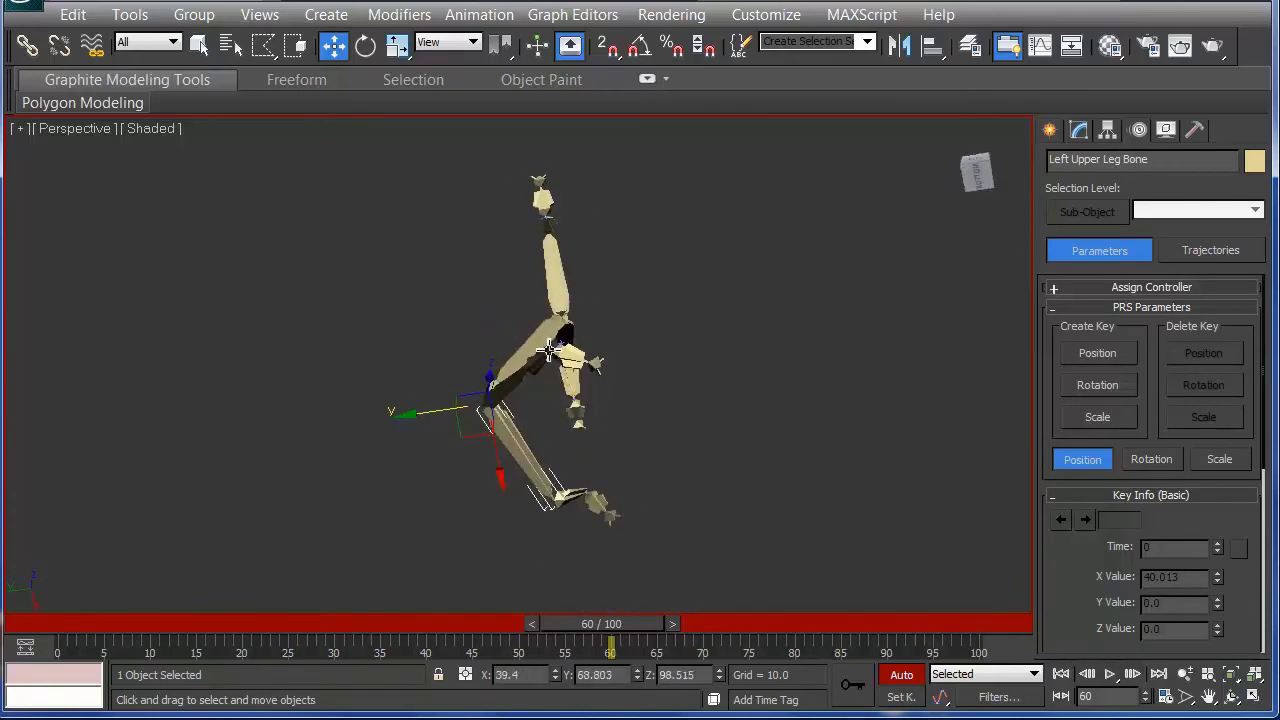
left_click(550, 420)
middle_click_drag(549, 419, 429, 527, "alt")
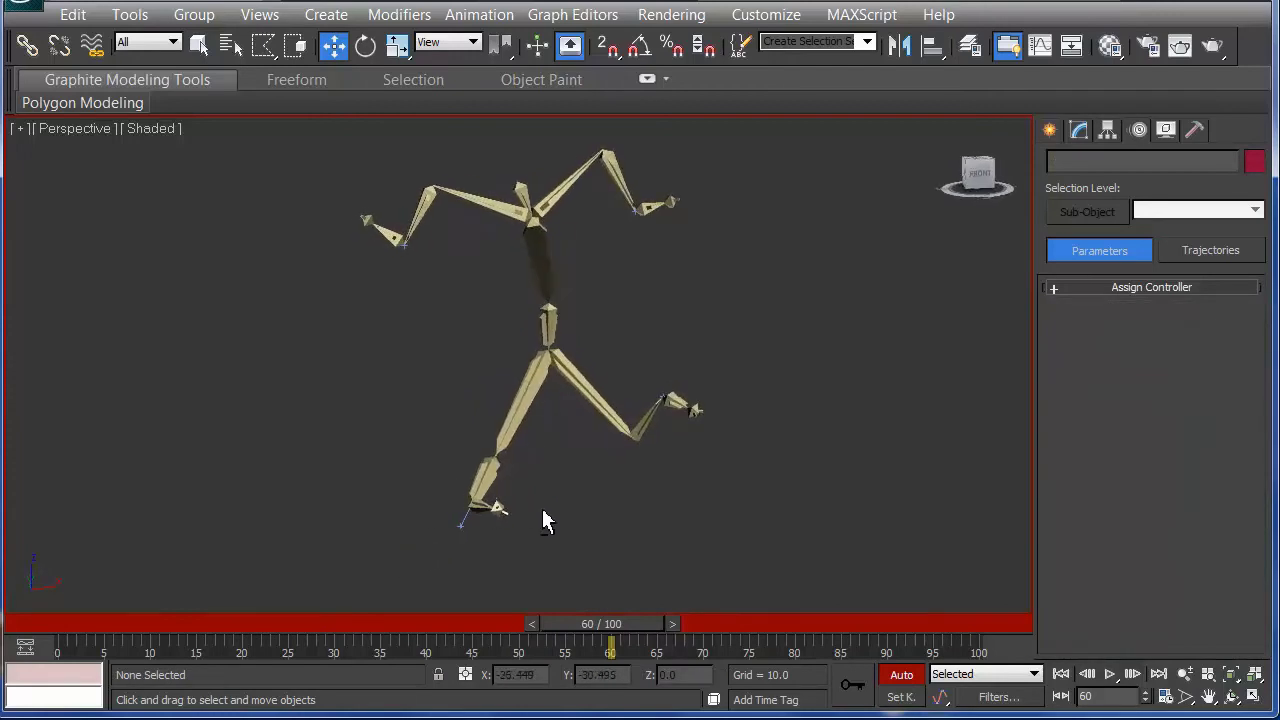
middle_click_drag(571, 470, 634, 486, "alt")
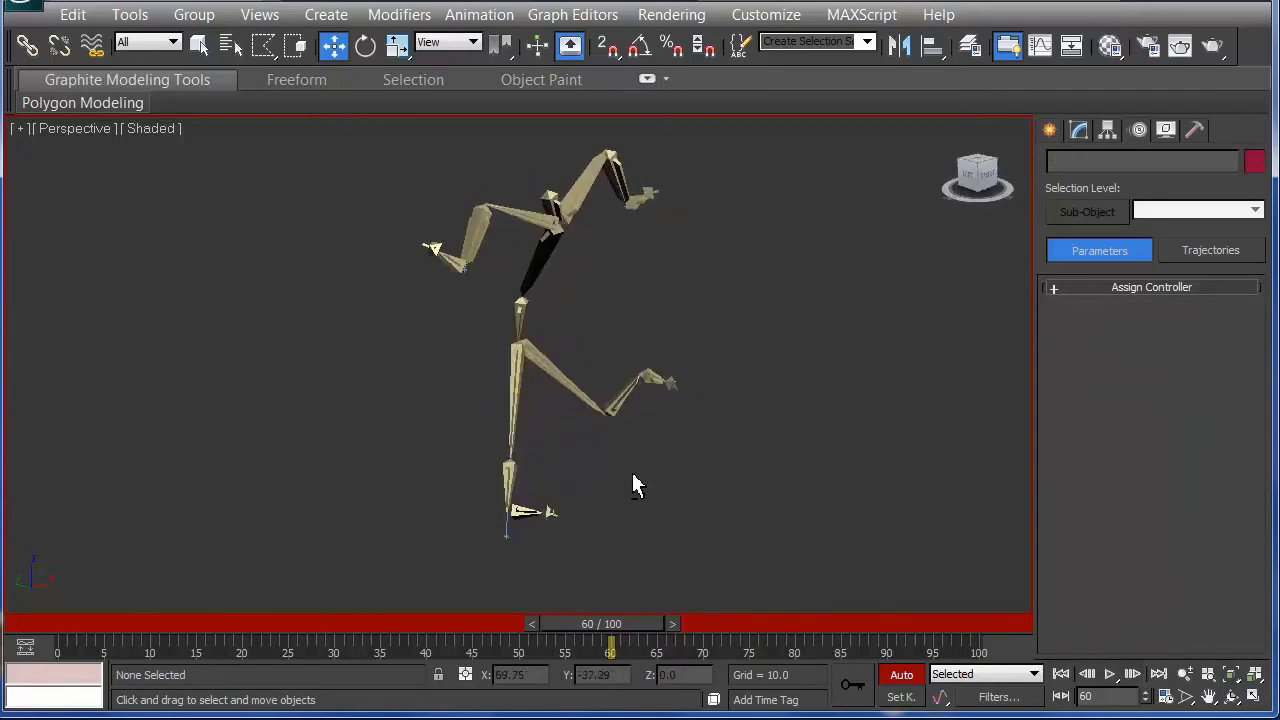
Step: Move the right ankle's IK goal at frame 60 back to about X -46, Y 95, Z -28
left_click(503, 531)
left_click_drag(465, 522, 383, 485)
middle_click_drag(553, 271, 514, 248, "alt")
left_click(459, 254)
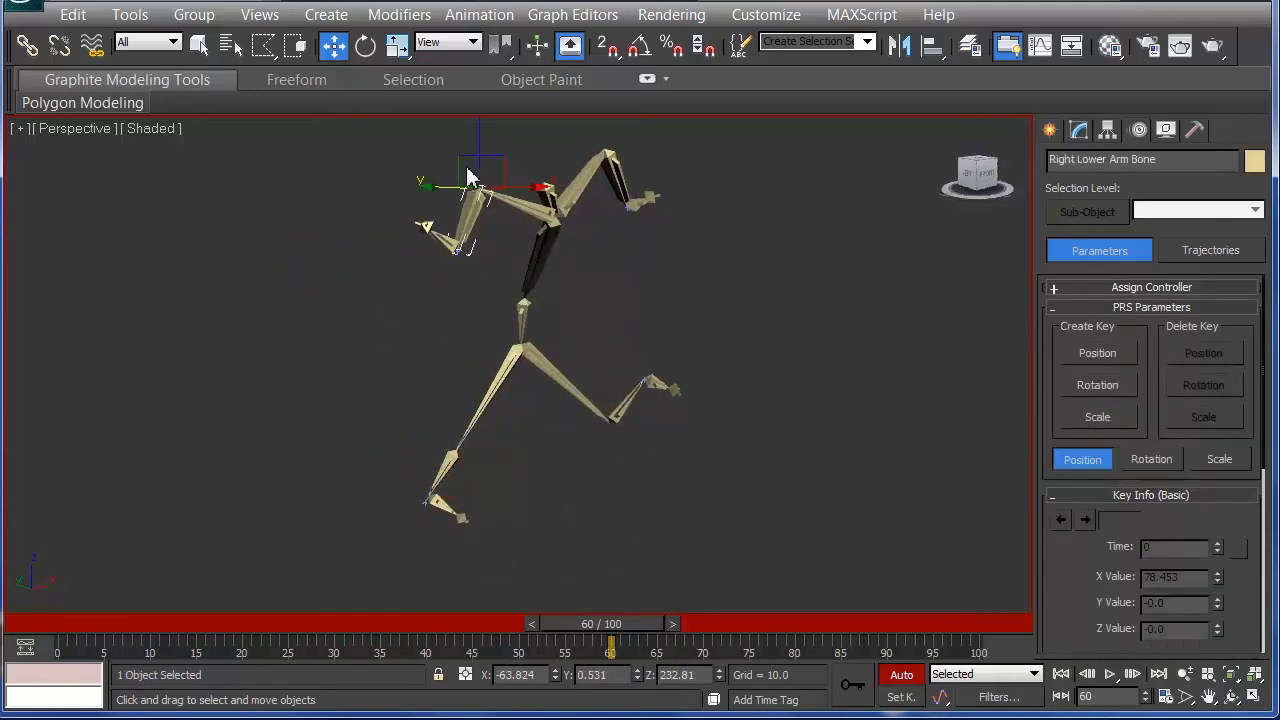
left_click_drag(488, 213, 528, 283)
key("ctrl+z")
left_click(455, 338)
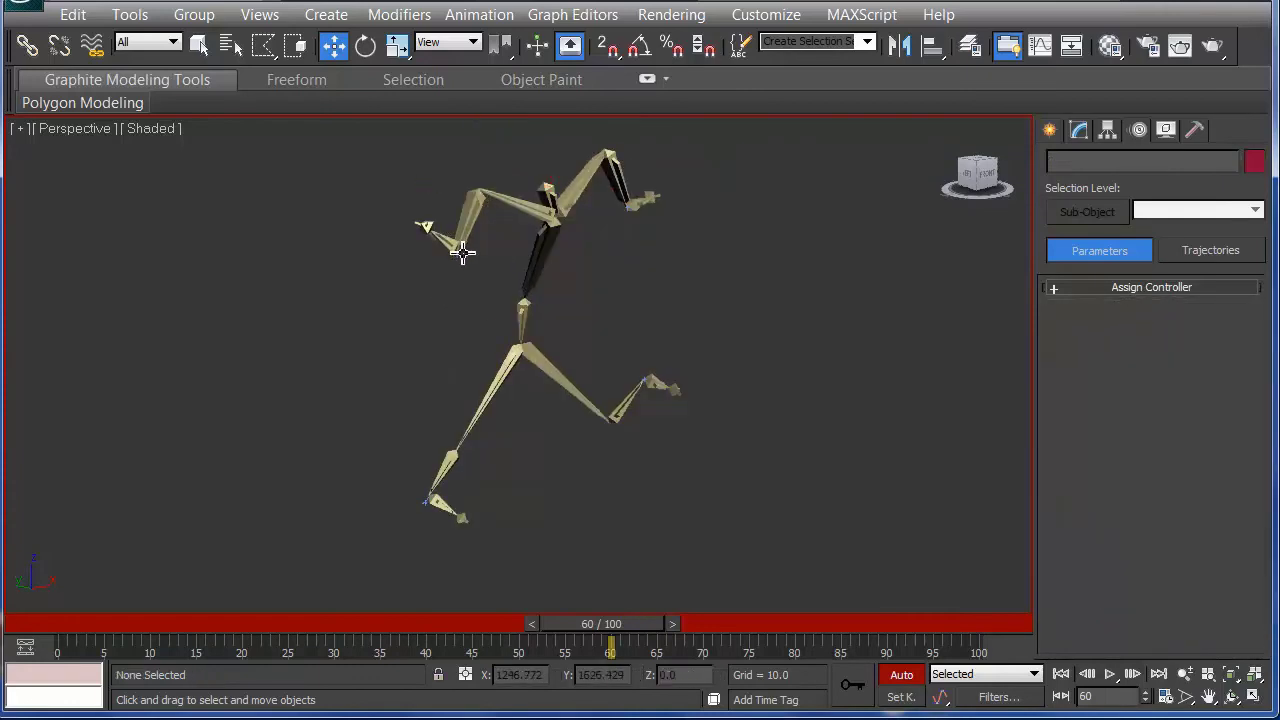
left_click(457, 249)
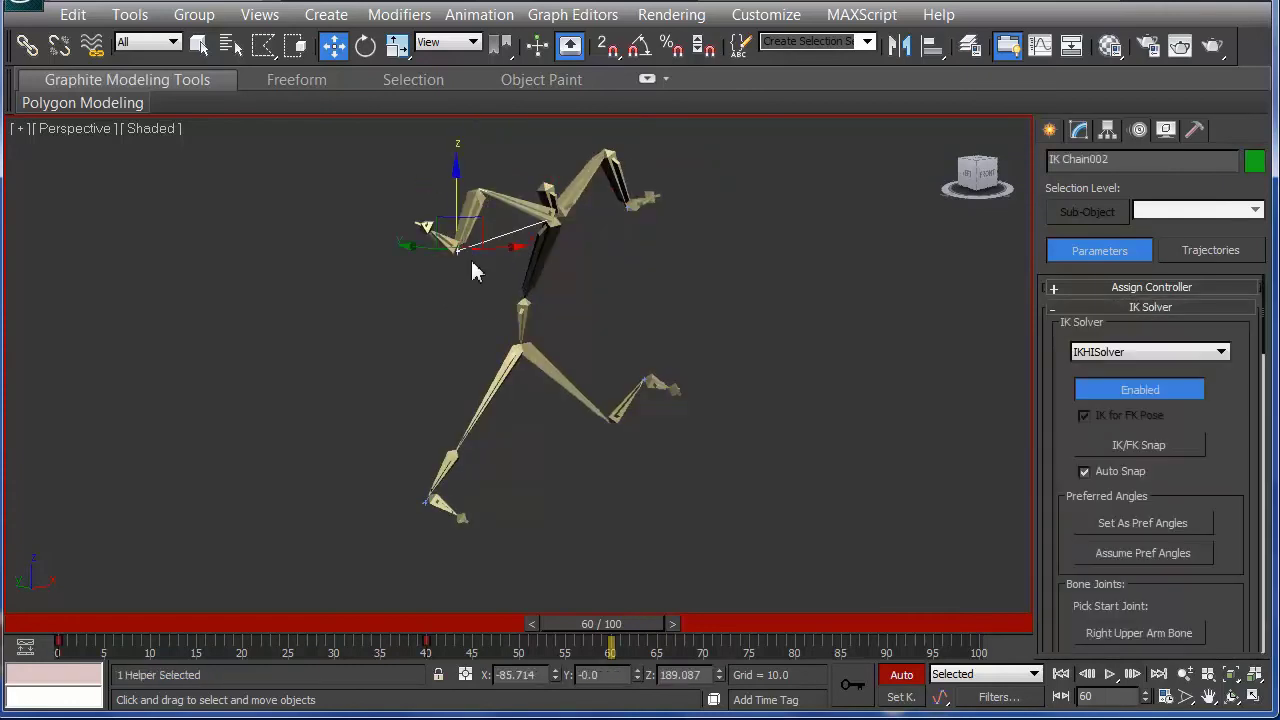
left_click_drag(458, 168, 463, 193)
key("ctrl+z")
left_click(459, 172)
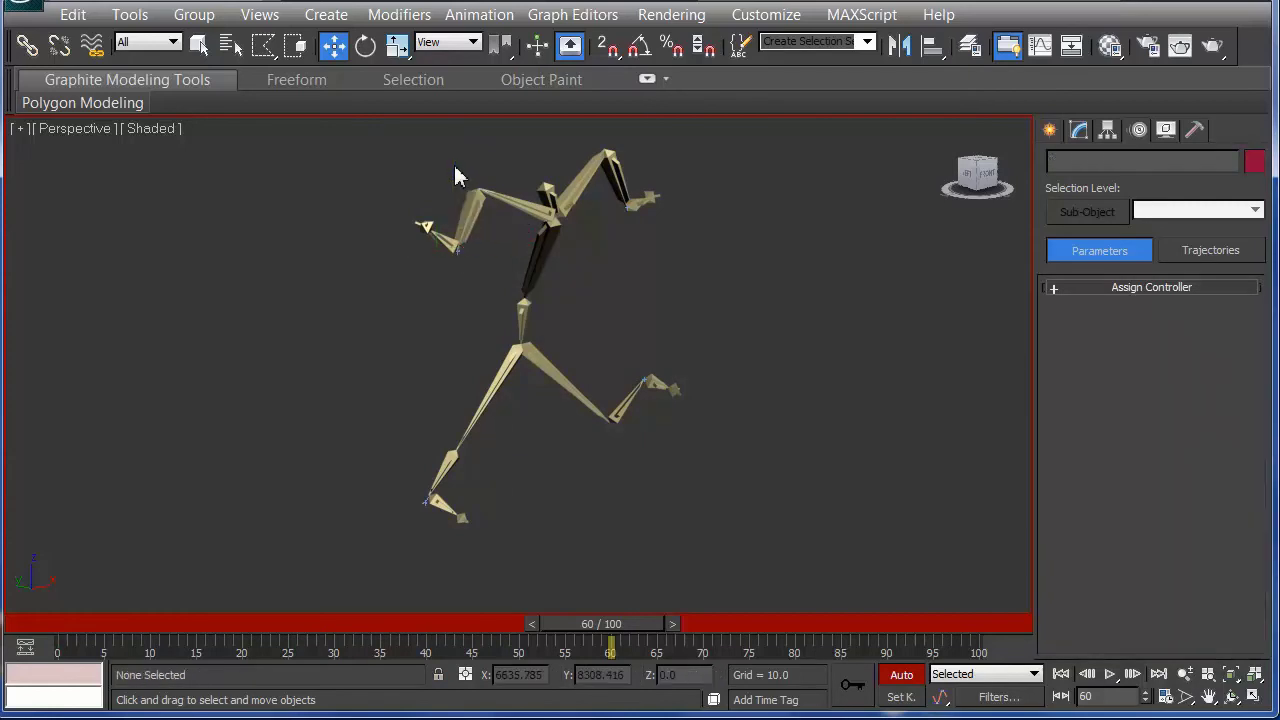
Step: At frame 60, lower the right wrist's IK goal to about Z 118 and the left wrist's goal to about X 59, Z 110
left_click(457, 249)
left_click_drag(462, 222, 462, 320)
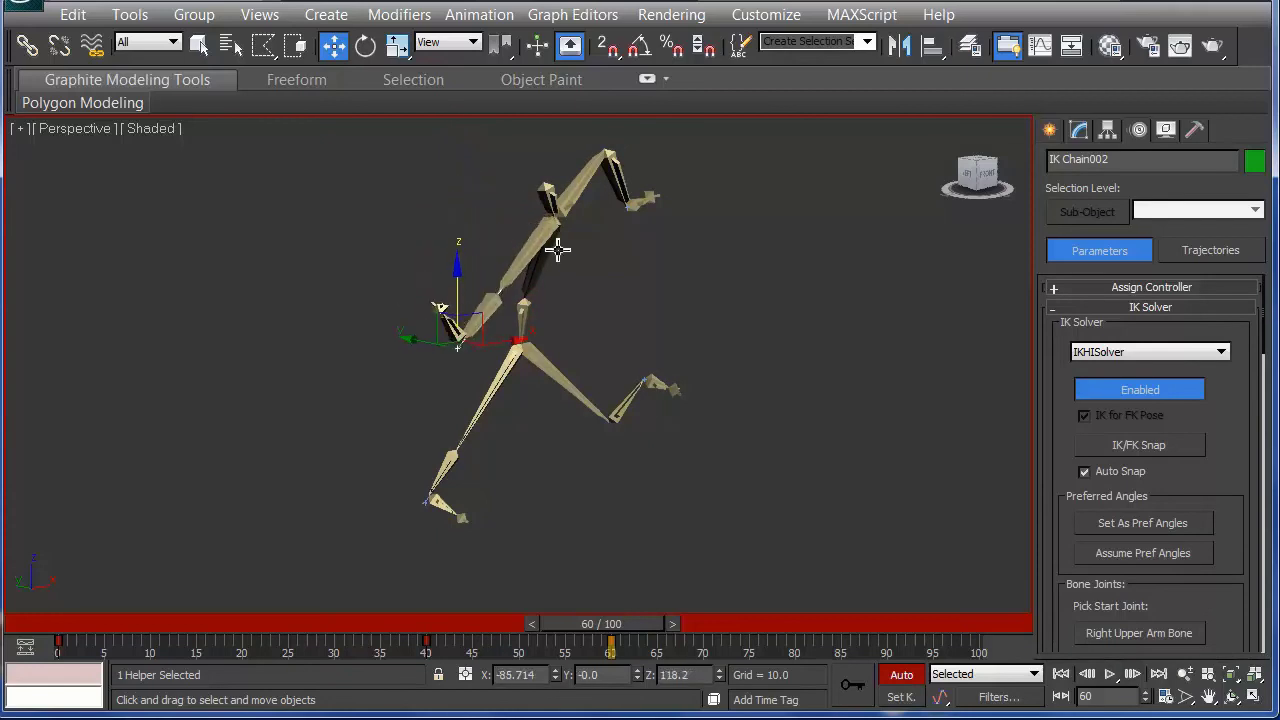
left_click(625, 209)
left_click_drag(637, 222, 618, 400)
Step: At frame 80, swing the left wrist's IK goal along Y and move the right wrist's goal to about Y -93
left_click_drag(607, 632, 792, 628)
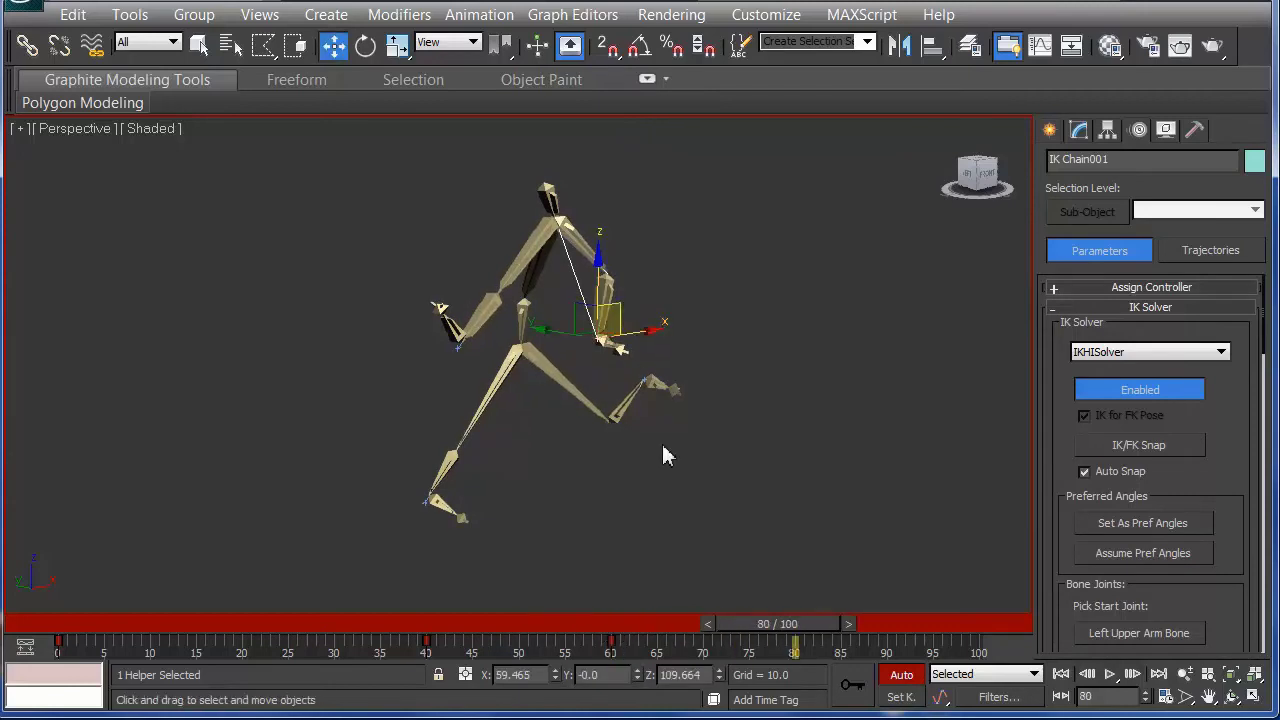
left_click_drag(562, 333, 601, 338)
left_click(462, 347)
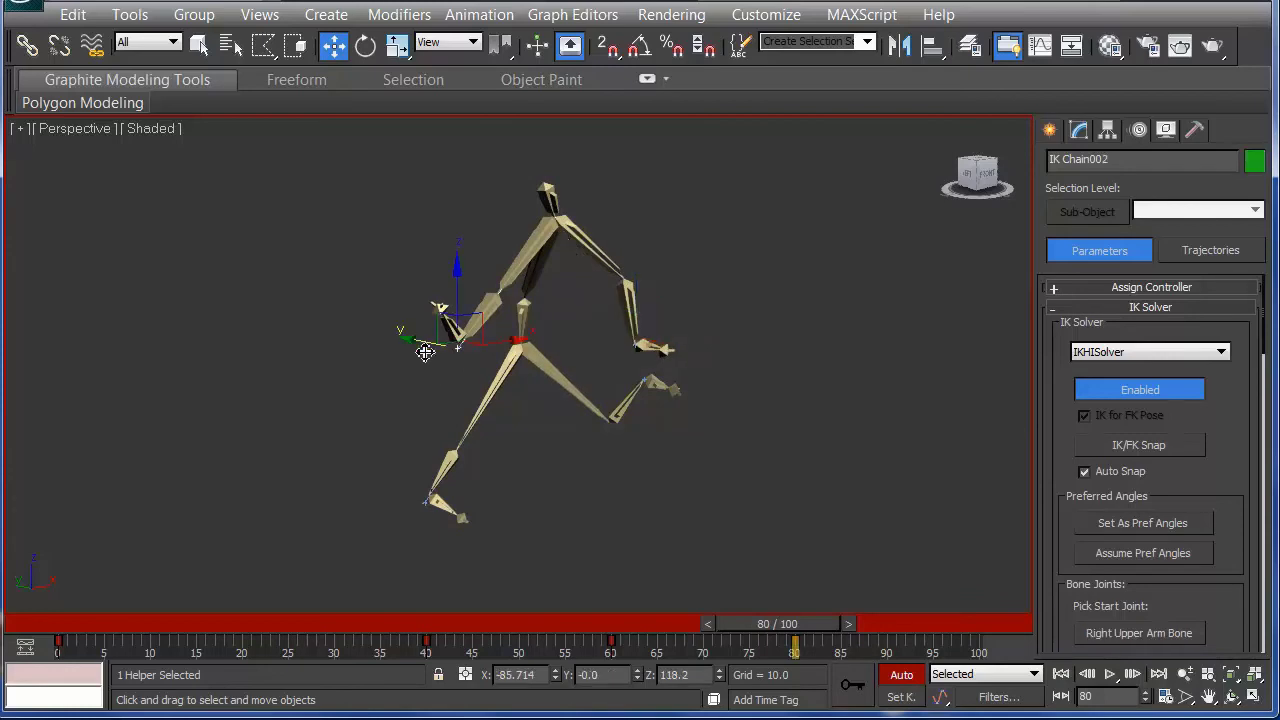
left_click_drag(415, 343, 503, 345)
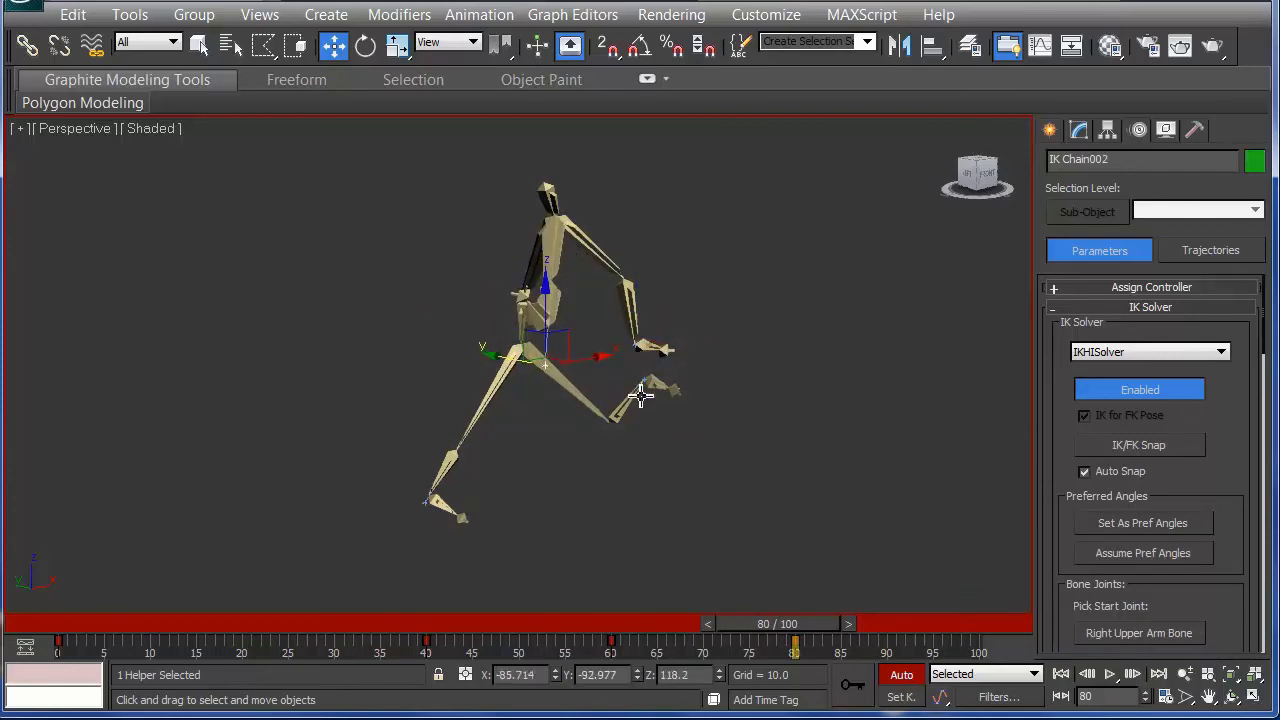
Step: At frame 80, place the left ankle's IK goal at about X 17, Z -37 and move the right ankle's goal to about X 51
left_click(647, 381)
left_click_drag(650, 302, 618, 512)
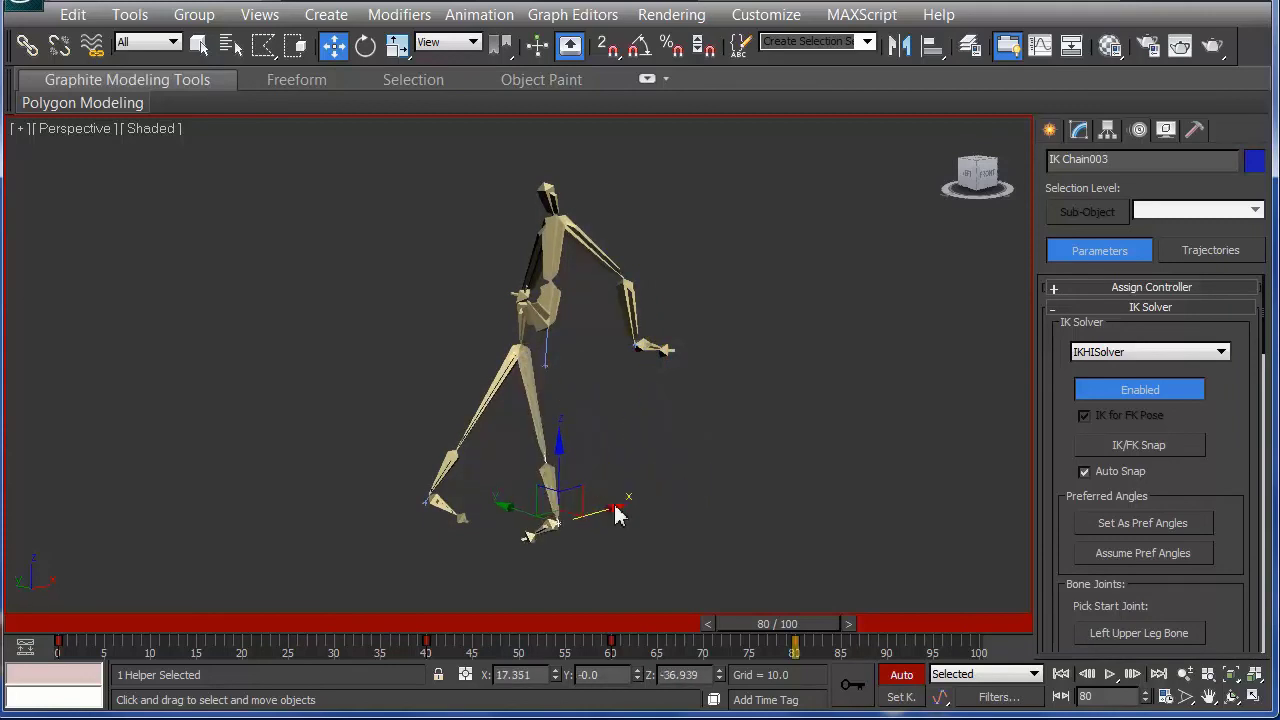
left_click(425, 503)
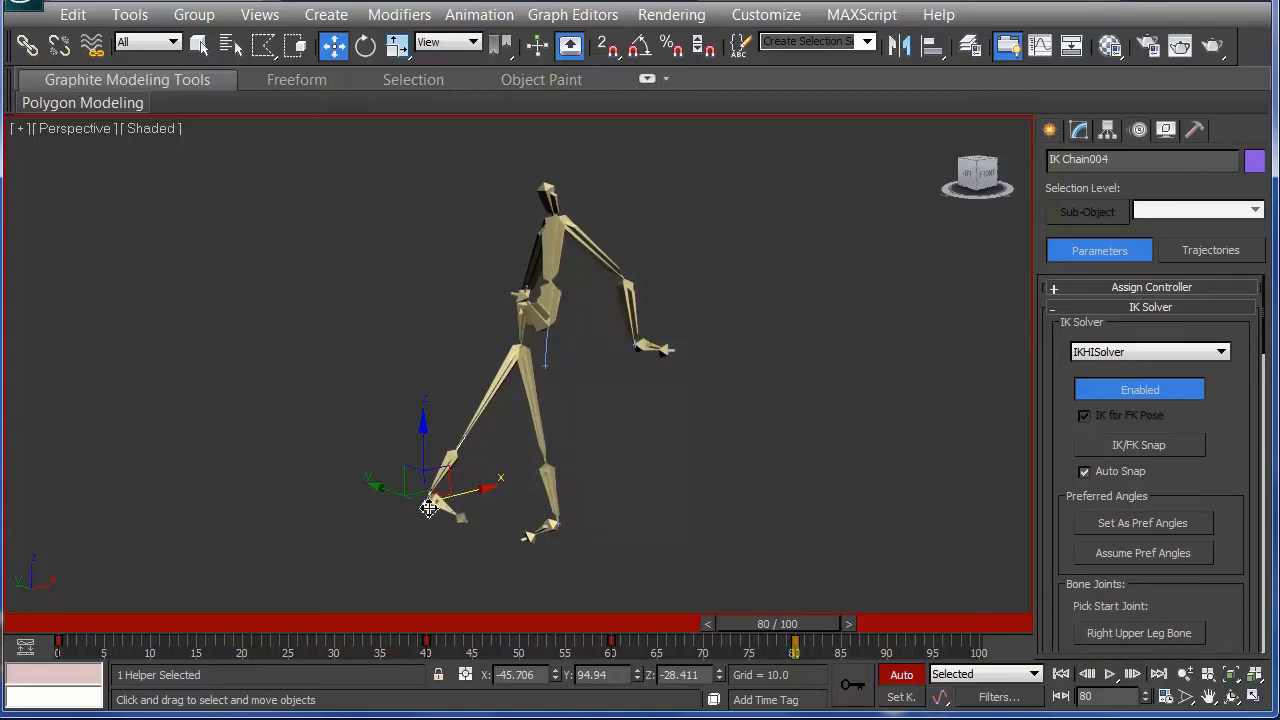
left_click_drag(426, 508, 506, 523)
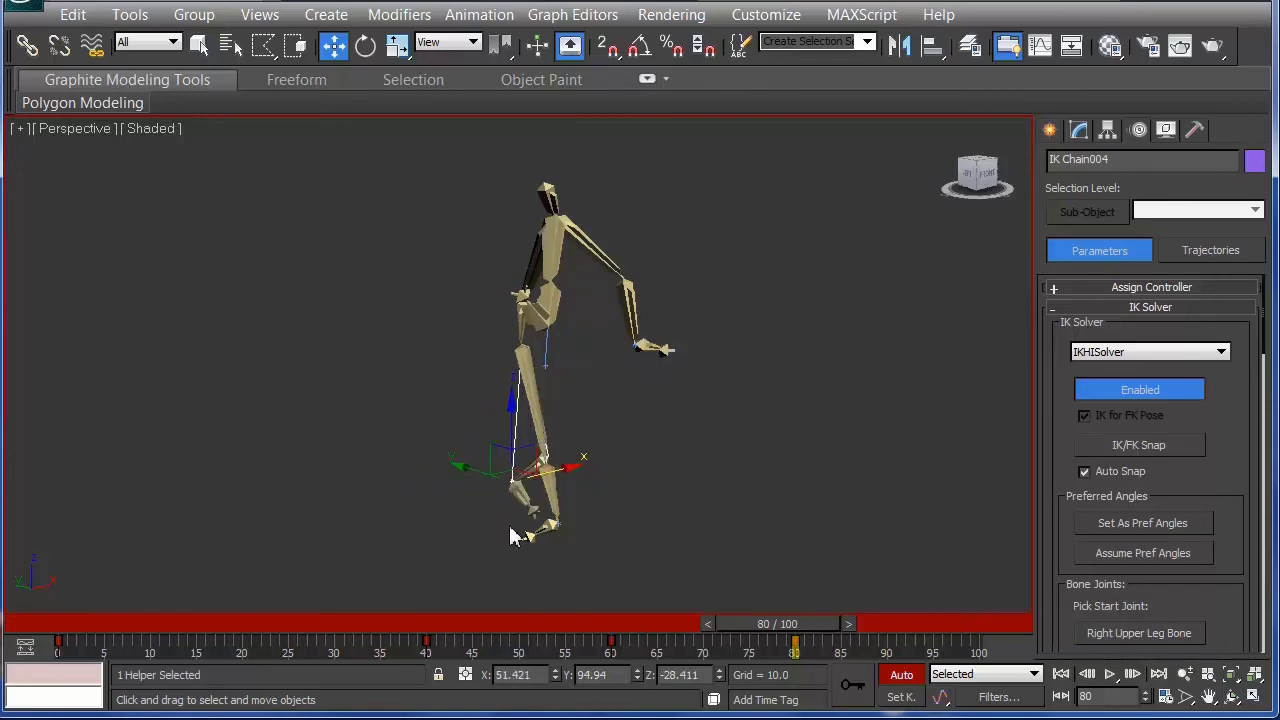
Step: At frame 100, move the right ankle's IK goal back outward along X and the left ankle's goal to about X 125
left_click_drag(912, 631, 984, 622)
left_click_drag(574, 470, 482, 495)
left_click(564, 526)
left_click_drag(604, 514, 694, 458)
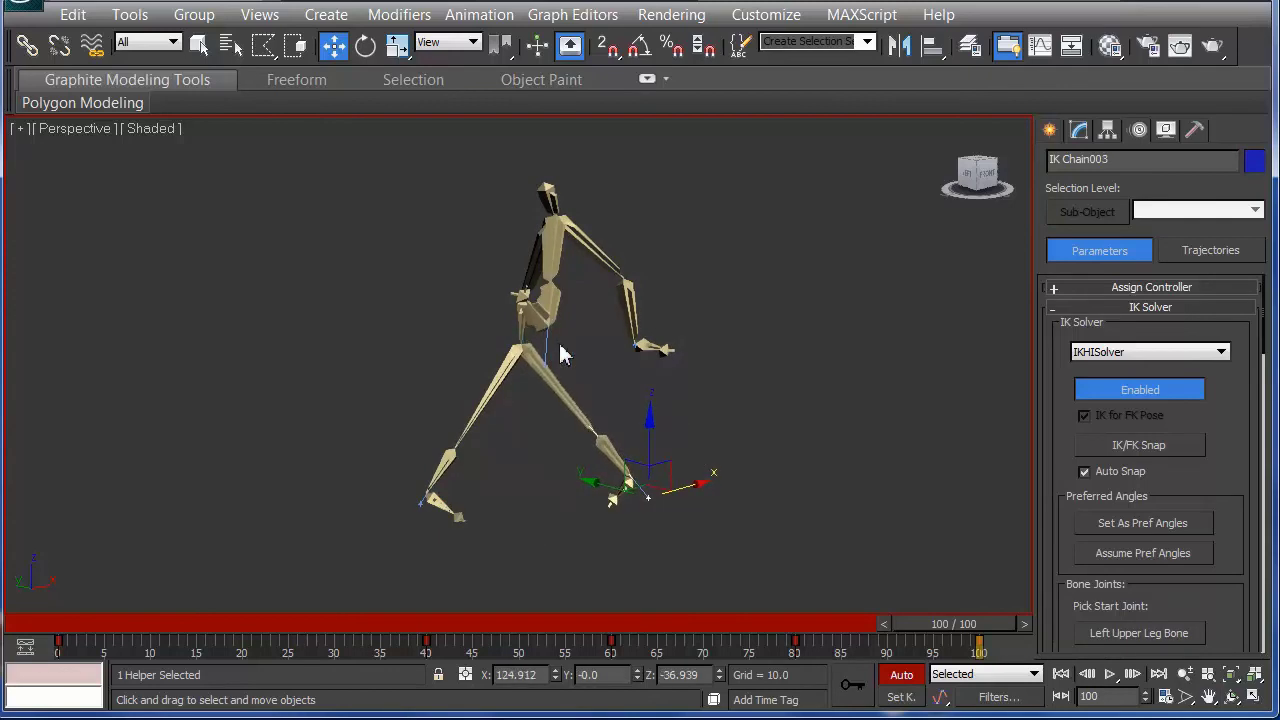
Step: At frame 100, move the right wrist's IK goal to about Y 41 and the left wrist's goal about 105 units along Y
mouse_move(571, 369)
middle_mouse_down("alt")
mouse_move(614, 380)
mouse_move(573, 372)
mouse_move(584, 376)
middle_mouse_up("alt")
left_click(682, 446)
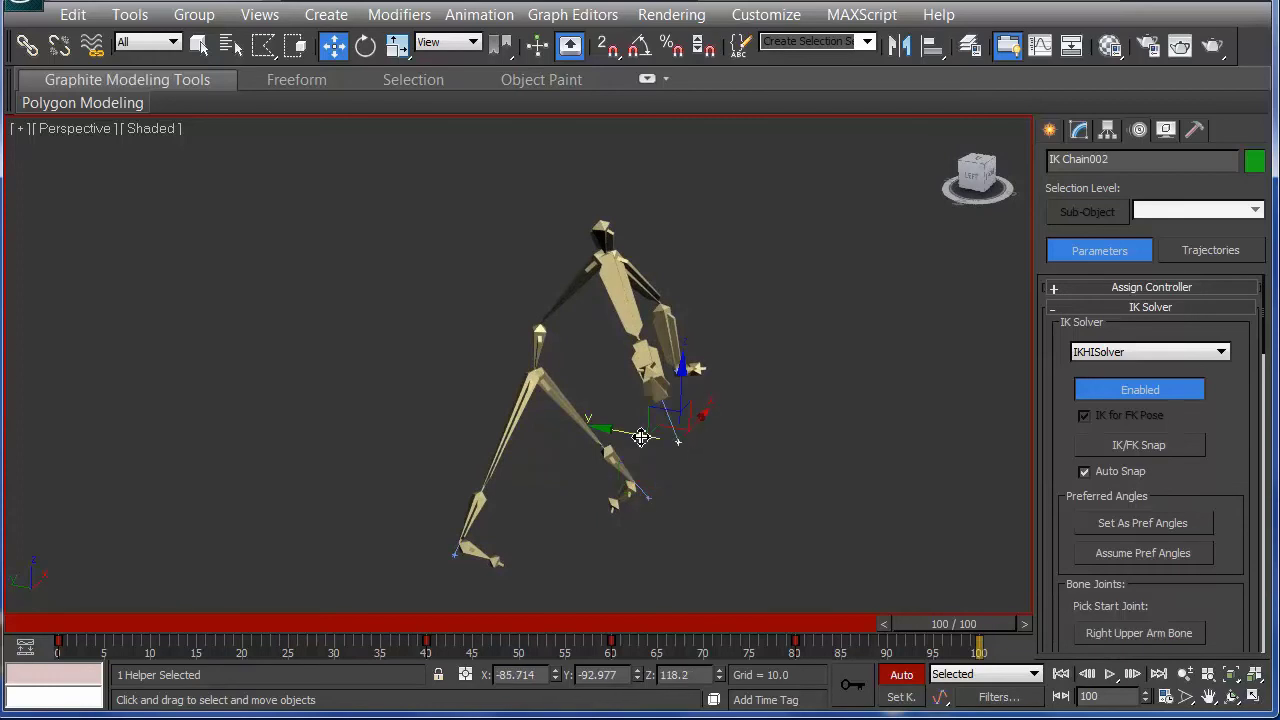
left_click_drag(640, 437, 490, 390)
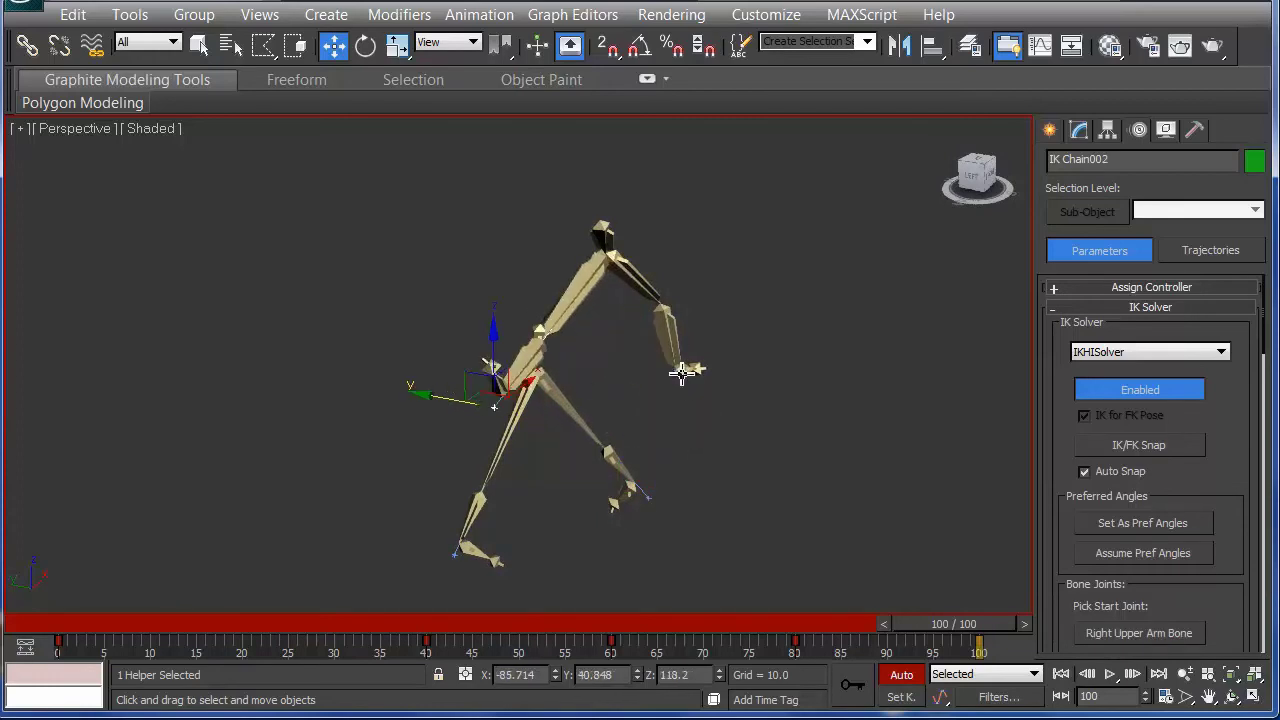
left_click(683, 370)
left_click_drag(647, 368, 512, 348)
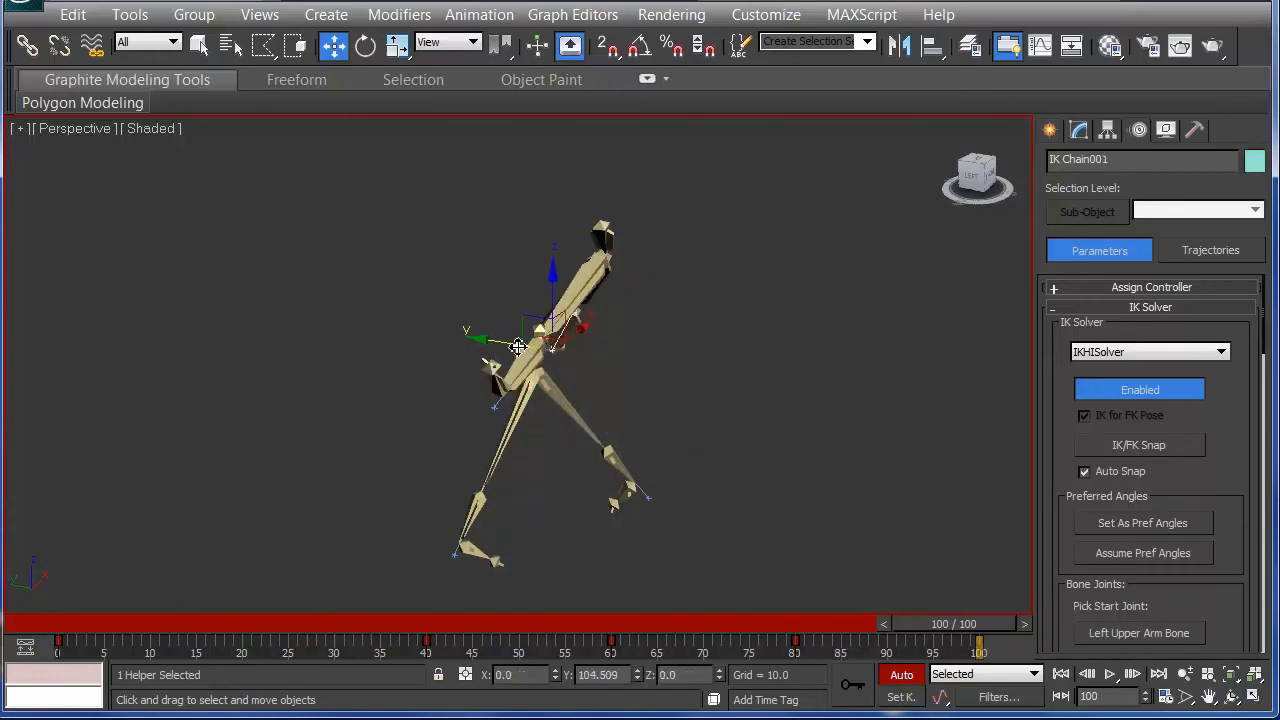
Step: Move the right upper arm bone at frame 100 to shift the torso's pose
middle_click_drag(631, 307, 469, 310, "alt")
left_click(462, 306)
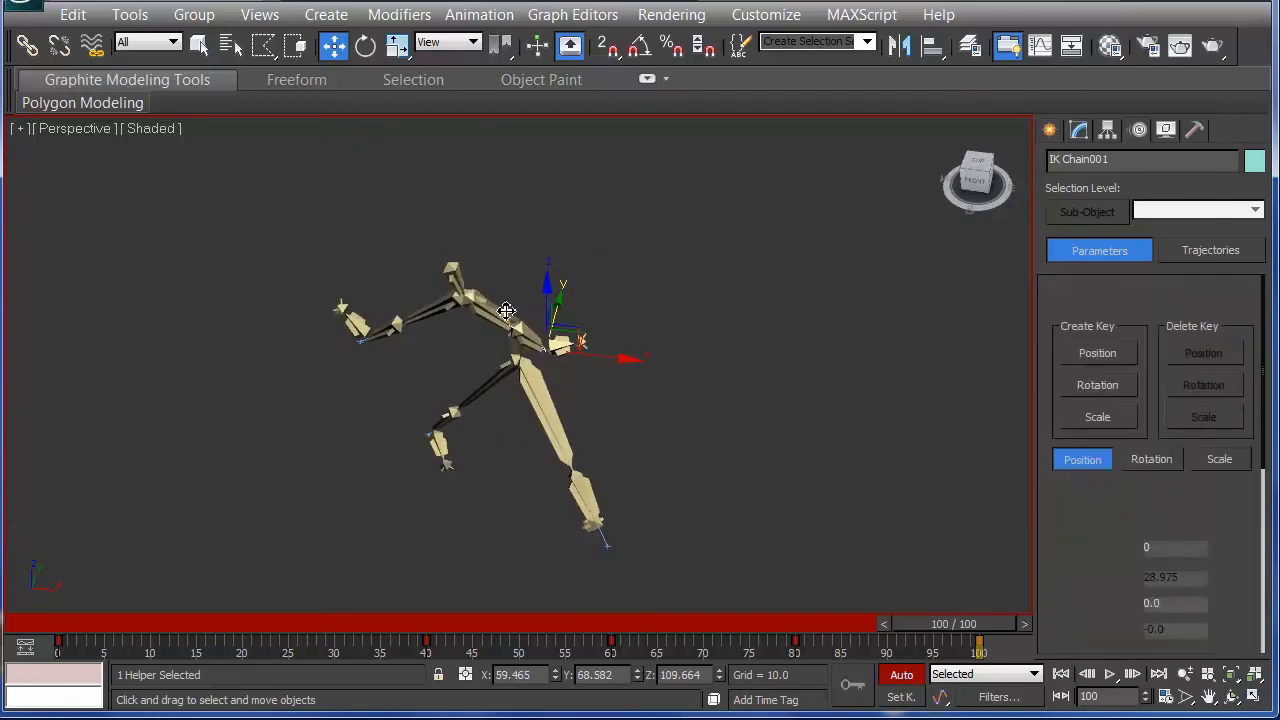
left_click_drag(485, 249, 499, 320)
middle_click_drag(499, 320, 651, 466, "alt")
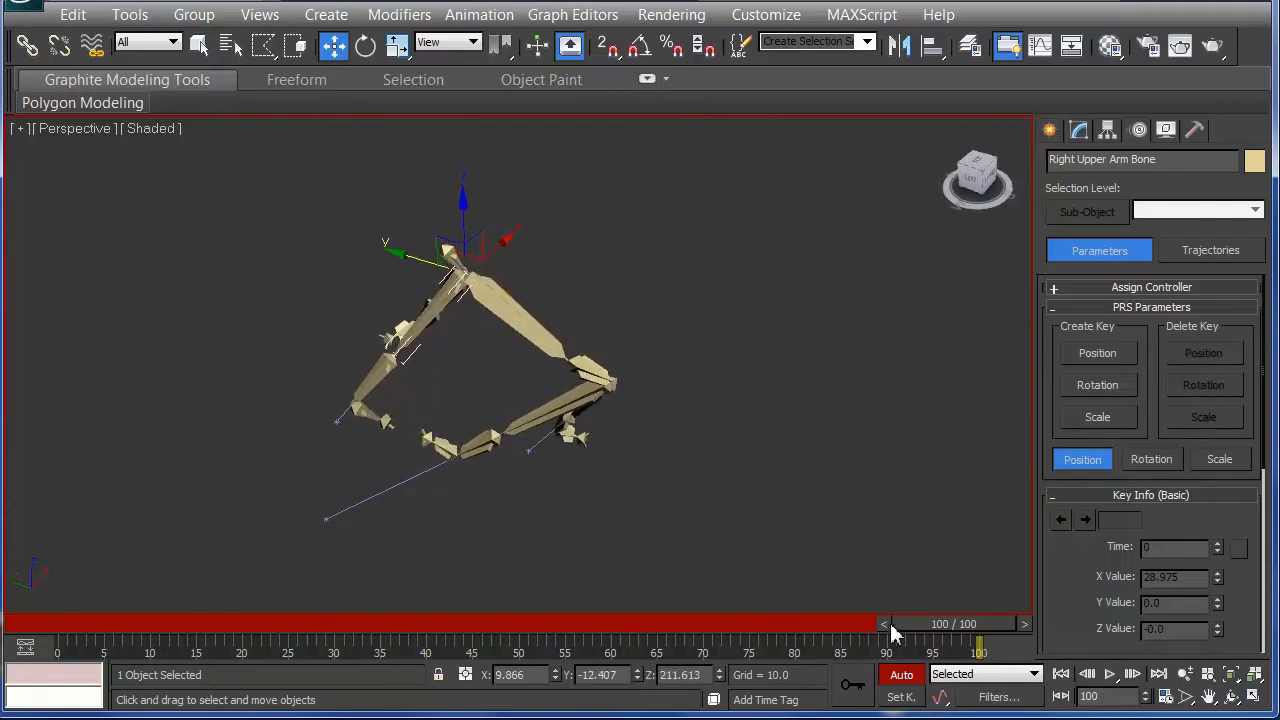
Step: Turn off Auto Key and scrub the animation back to frame 0
left_click(914, 667)
left_click_drag(920, 620, 40, 645)
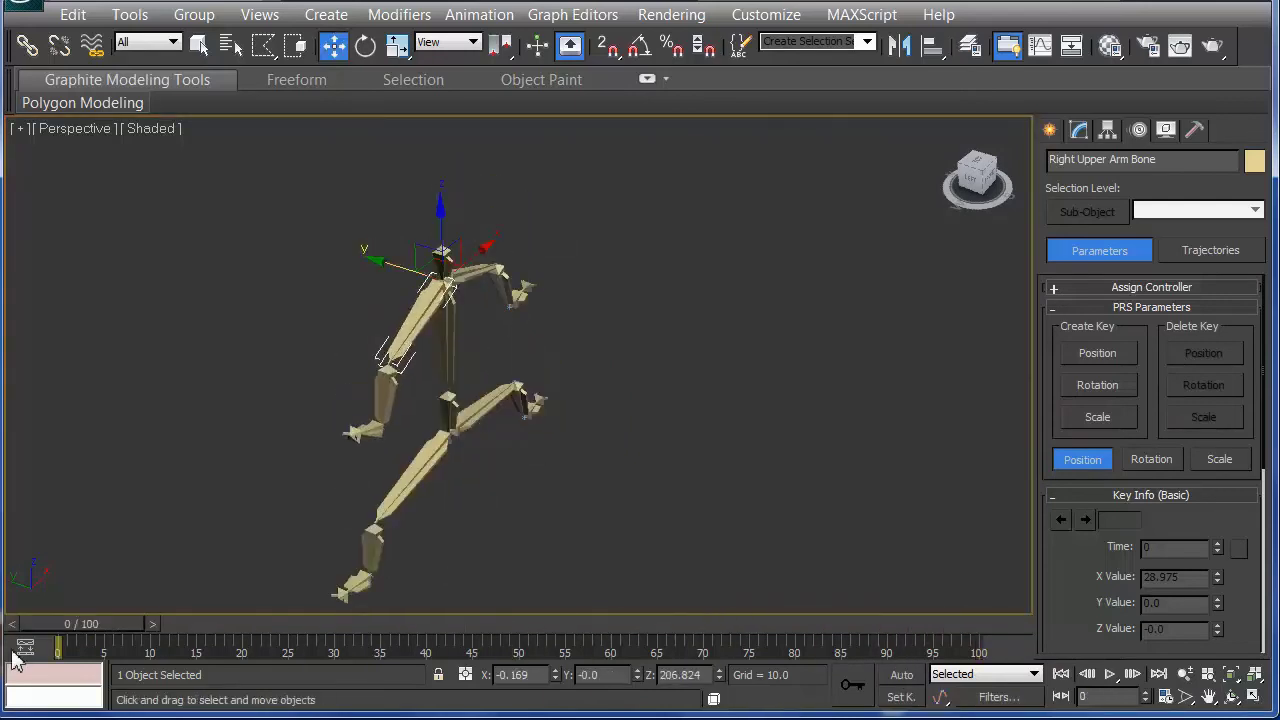
Step: Play back the skeleton animation and stop the playback
left_click(1110, 673)
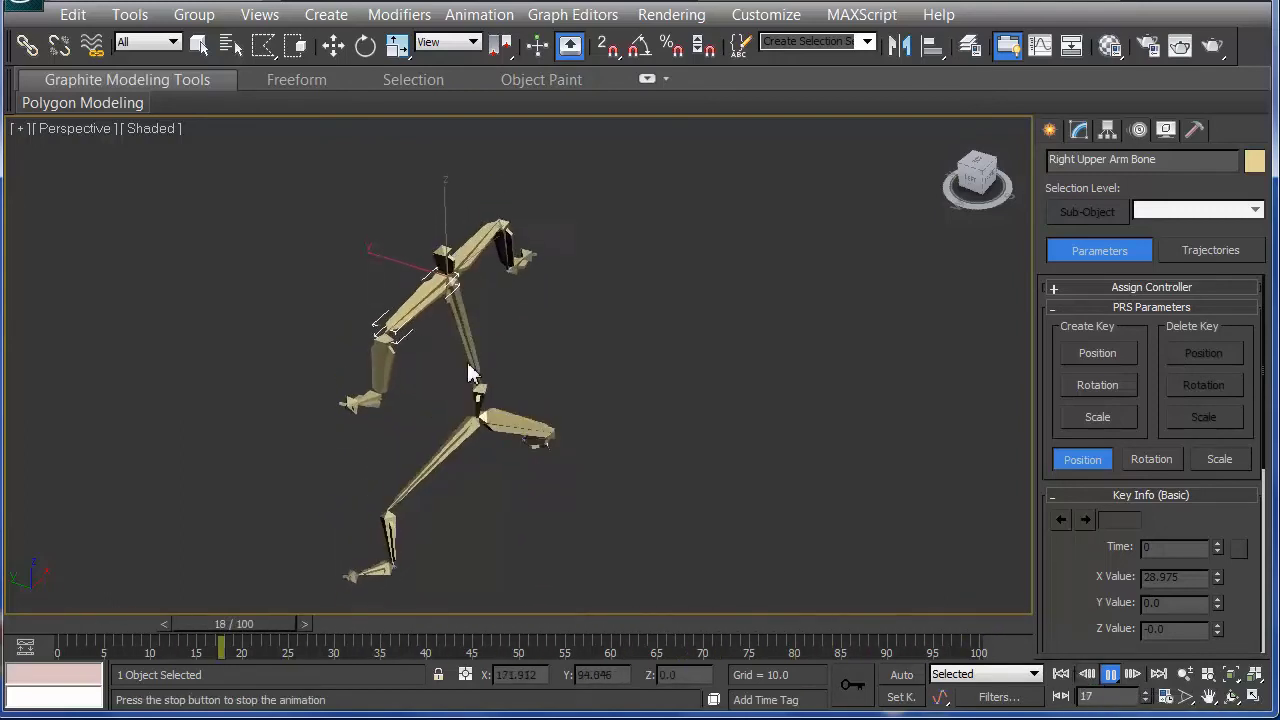
left_click(1110, 674)
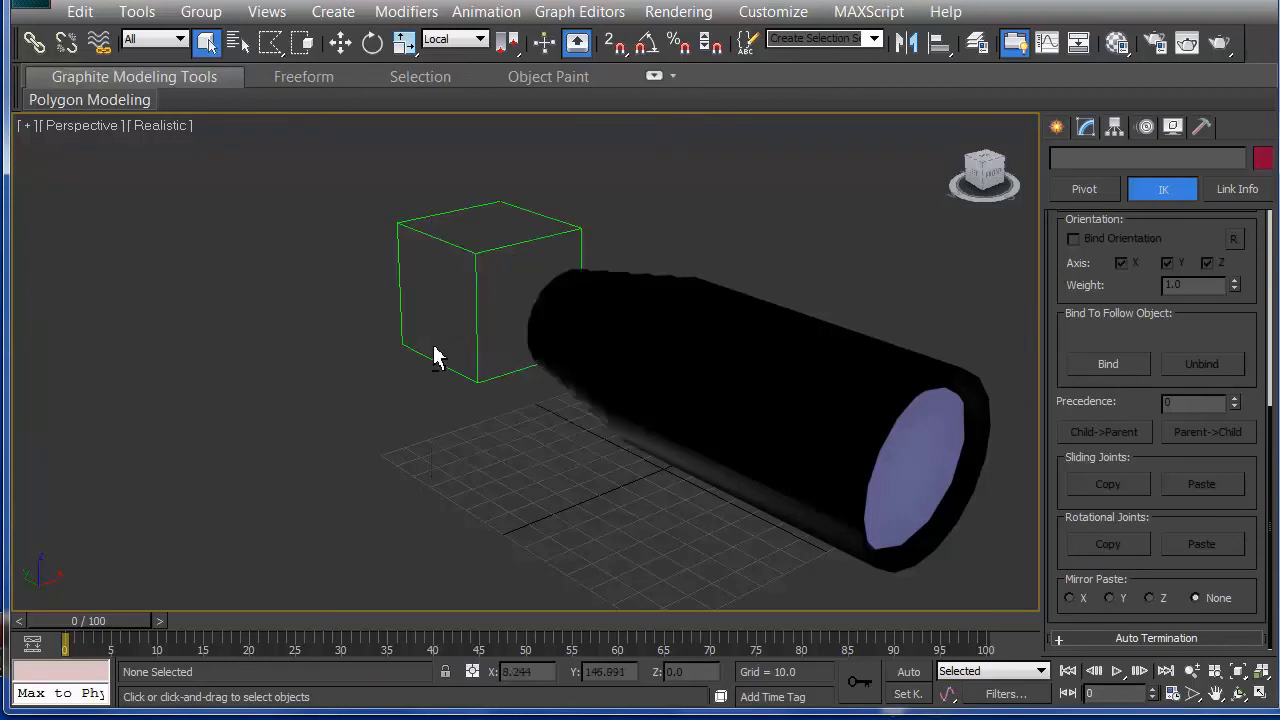
Step: Select the outermost tube, Tube01, and make it a Terminator in its IK object parameters
middle_click_drag(385, 370, 252, 357, "alt")
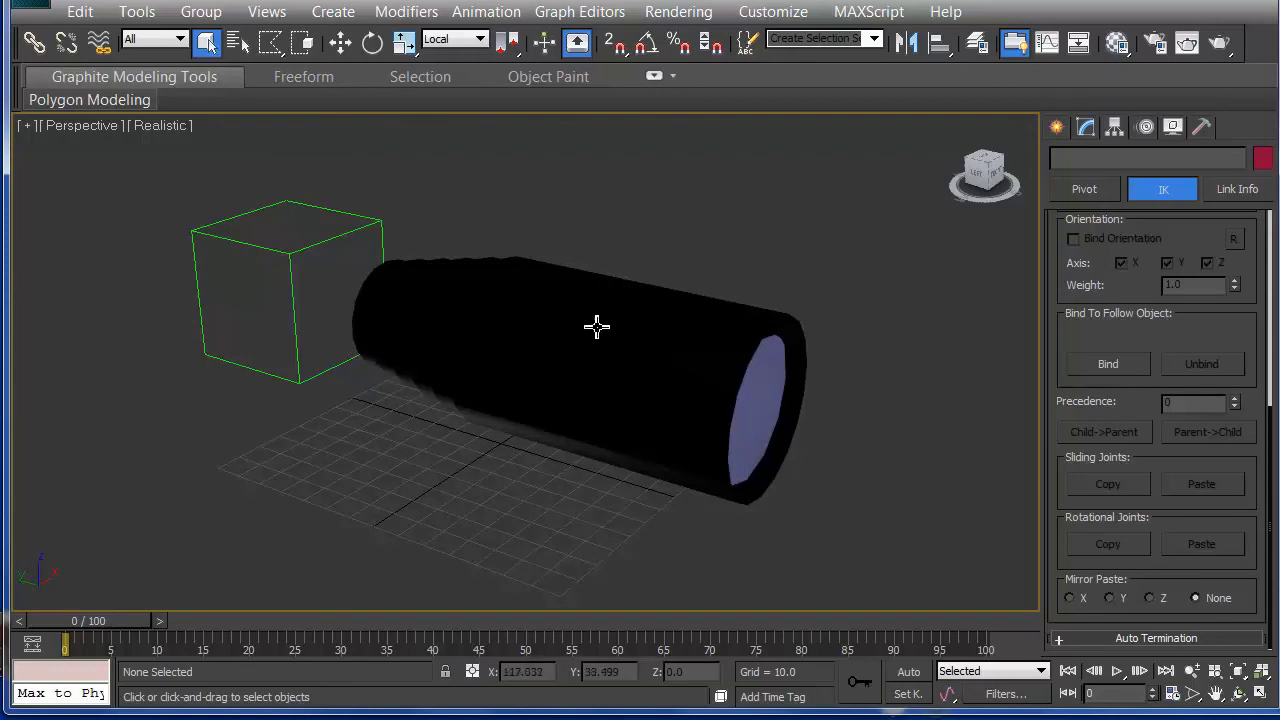
left_click(655, 323)
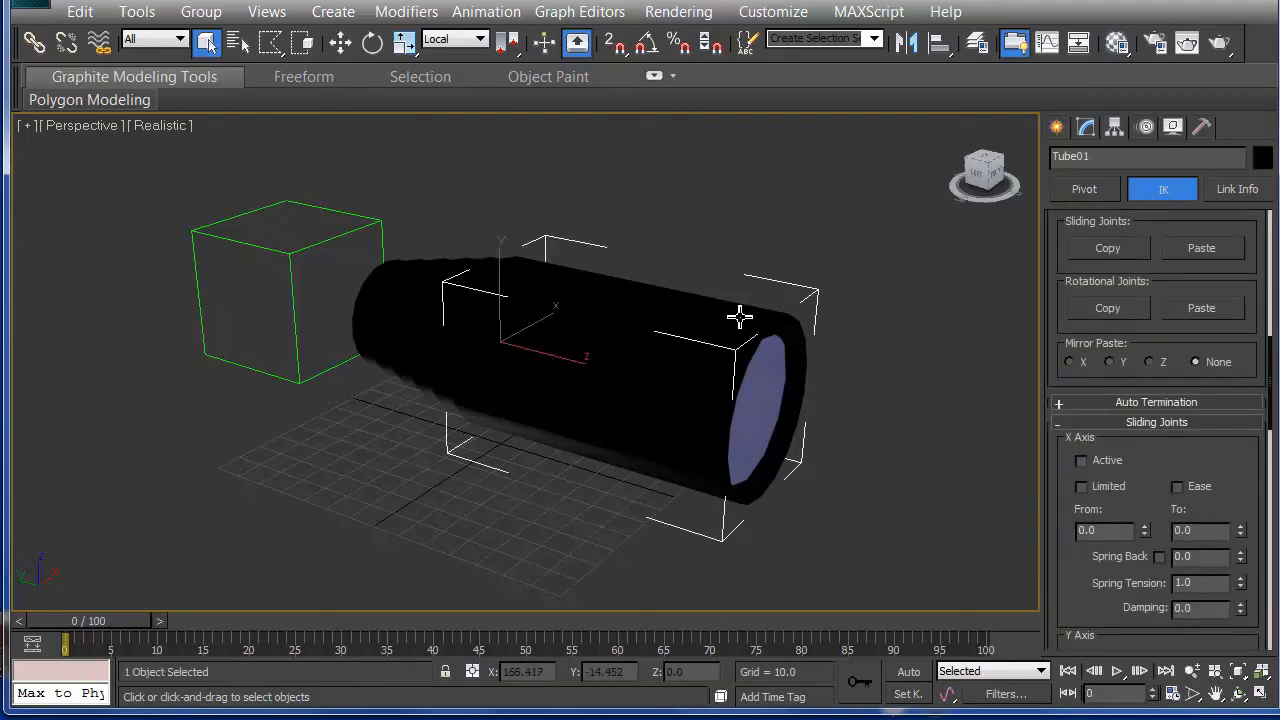
left_click_drag(1262, 341, 1238, 719)
left_click_drag(1270, 276, 1272, 218)
left_click(1082, 464)
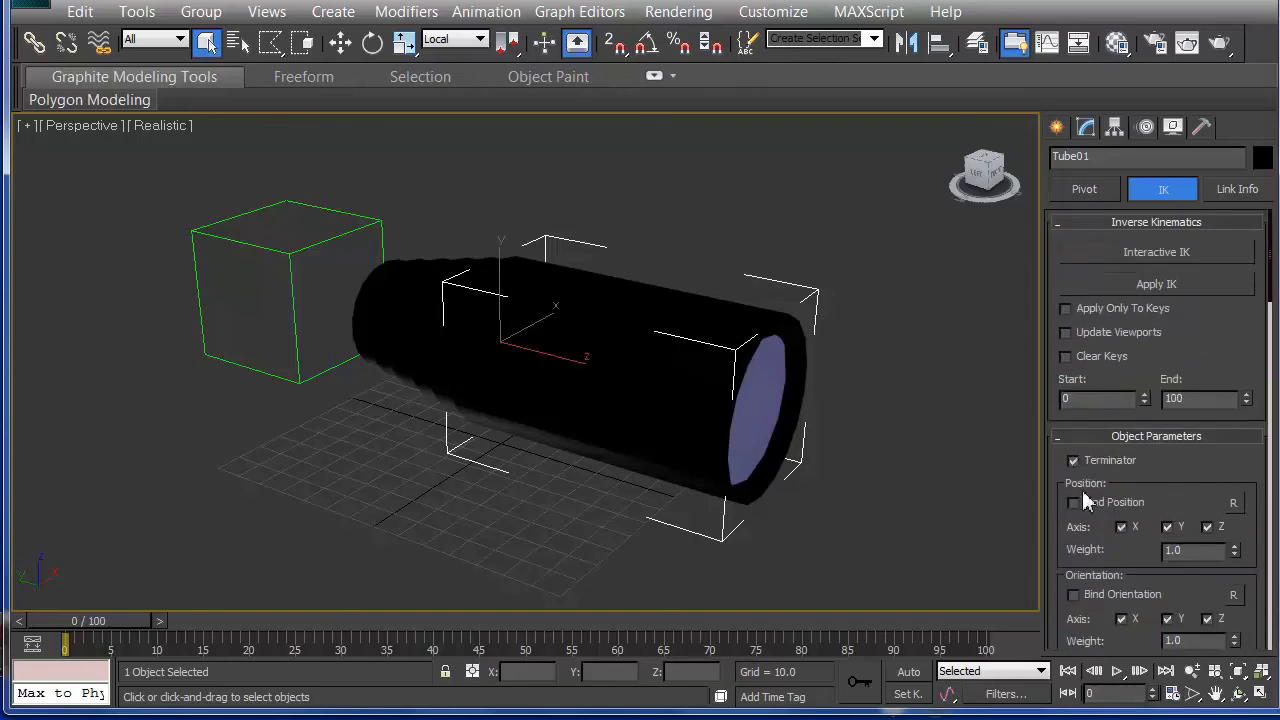
left_click(1074, 594)
Step: Make the Z axis the only active sliding joint axis of Tube01
left_click_drag(1244, 349, 1279, 0)
scroll(1251, 432, "down", 5)
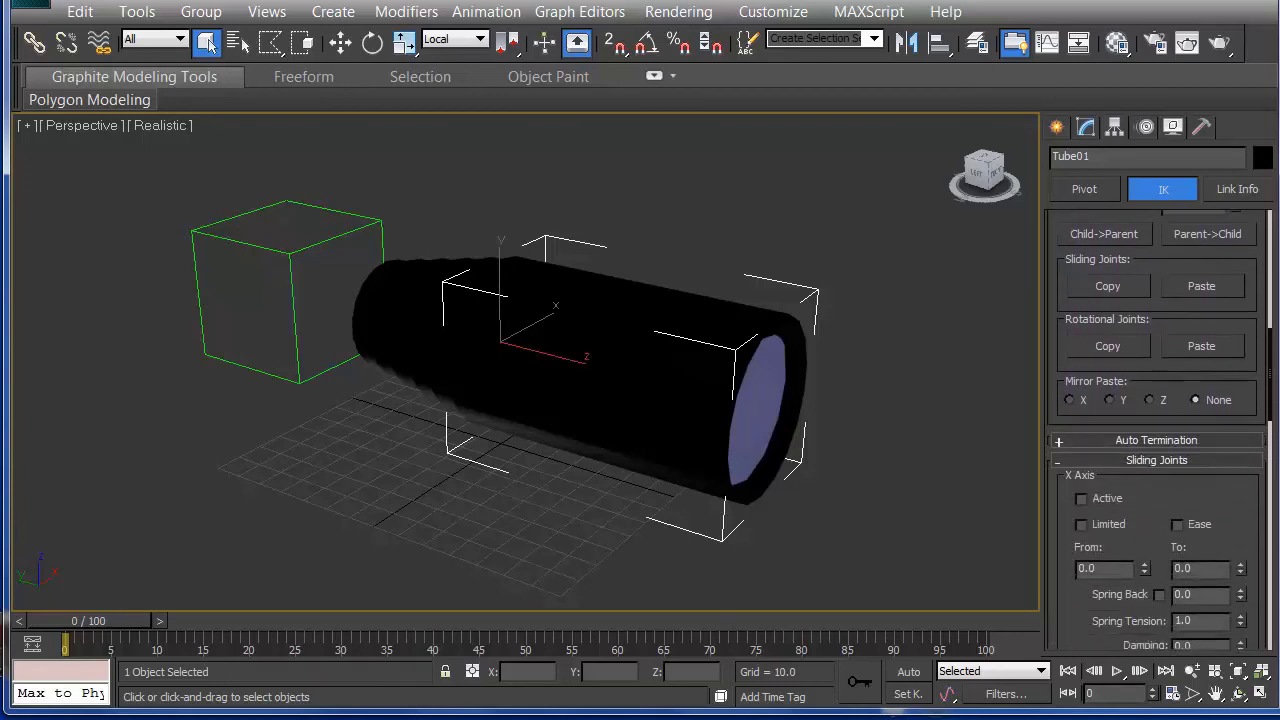
left_click_drag(1248, 457, 1240, 271)
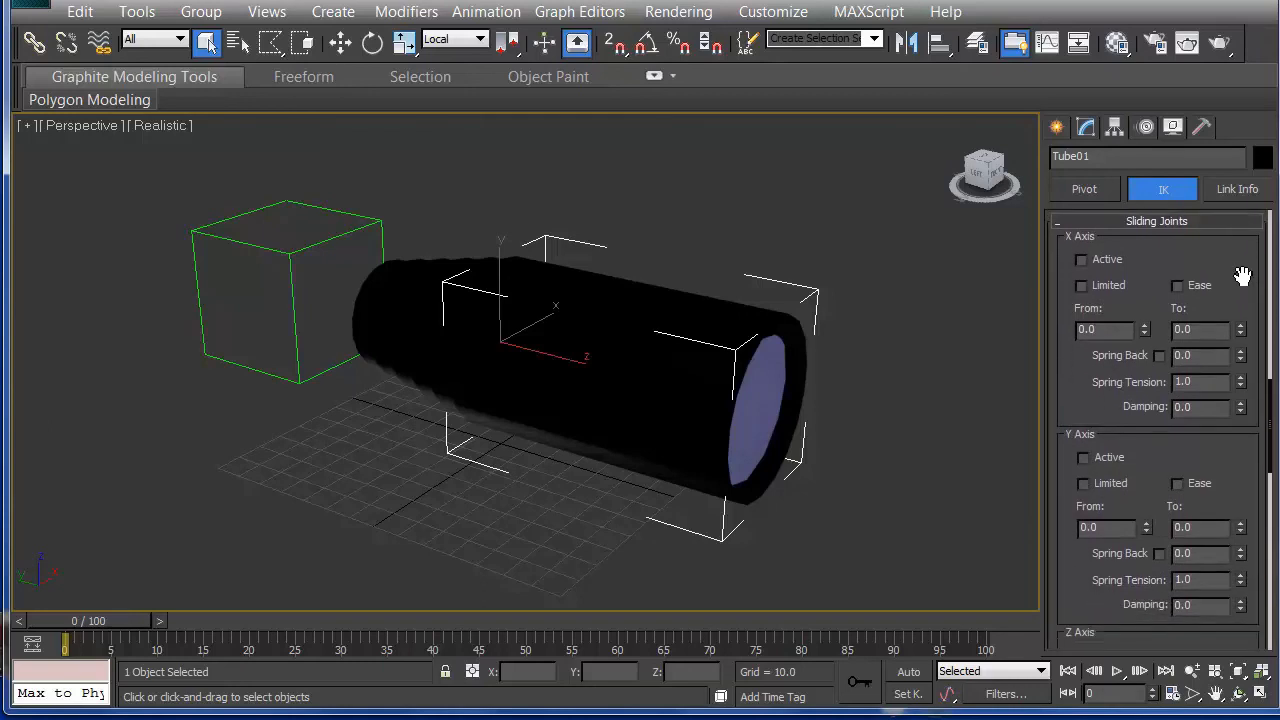
left_click_drag(1248, 471, 1250, 303)
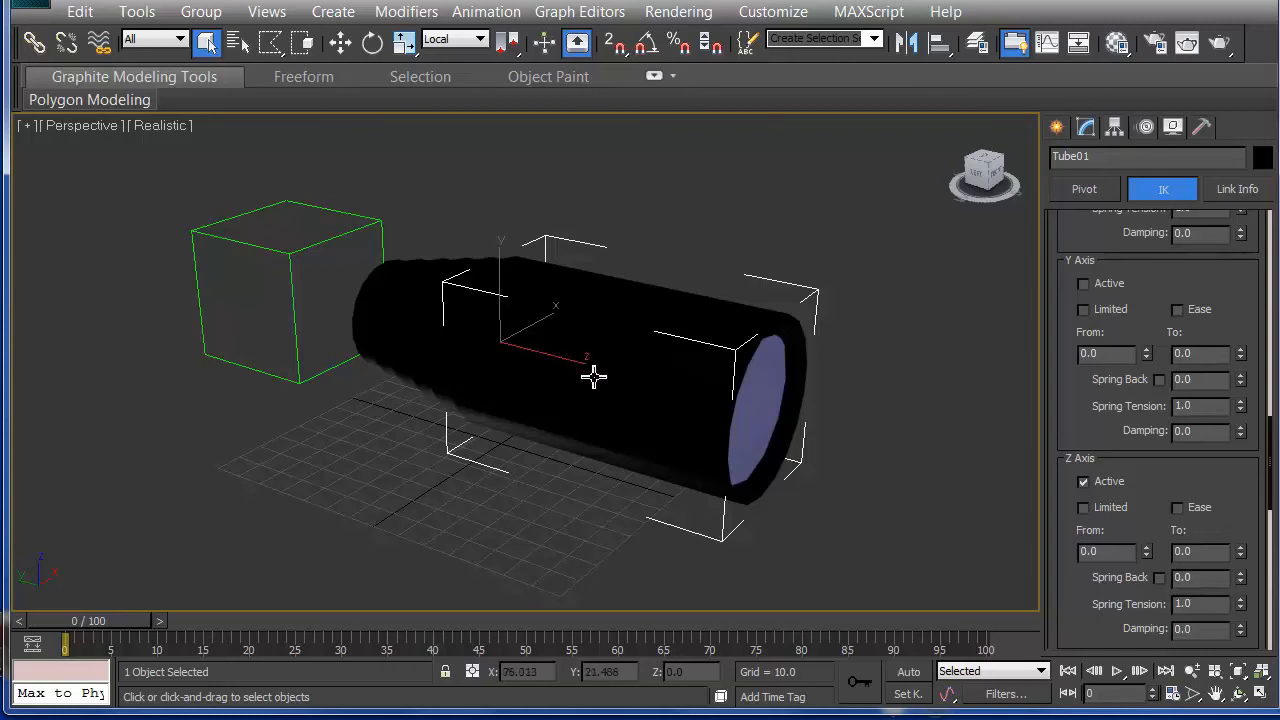
Step: Deactivate the X, Y and Z rotational joint axes of Tube01
left_click_drag(1261, 470, 1260, 416)
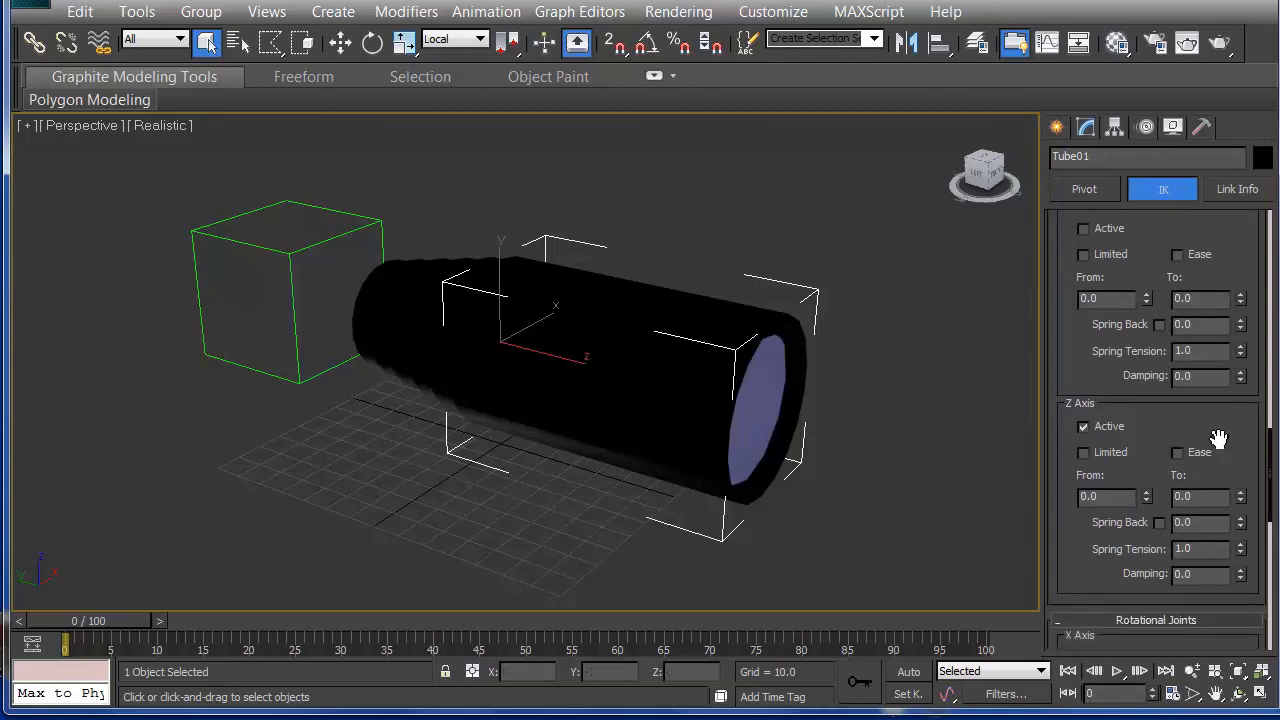
left_click_drag(1237, 397, 1222, 155)
left_click(1082, 357)
scroll(1141, 359, "down", 3)
left_click(1083, 420)
left_click_drag(1239, 457, 1237, 294)
left_click(1083, 461)
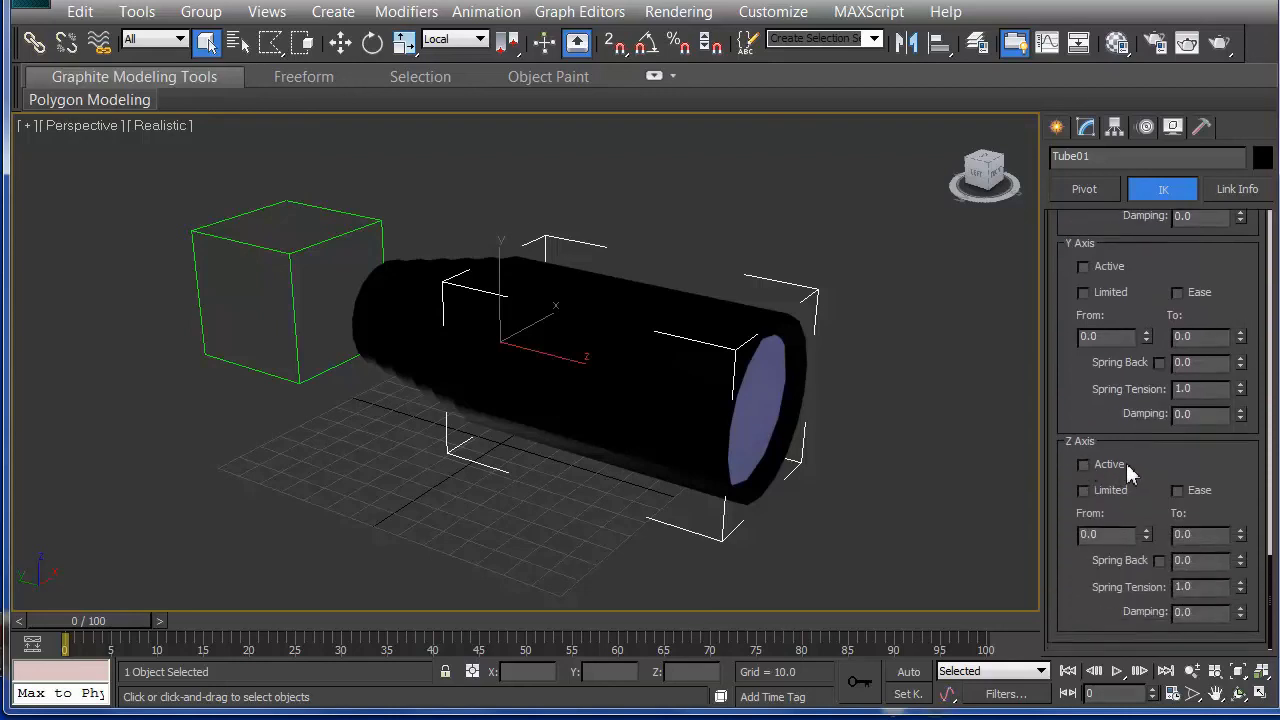
Step: Check Tube01's joint axes and copy its sliding and rotational joint settings
left_click_drag(1263, 420, 1262, 487)
scroll(1261, 486, "up", 4)
scroll(1258, 489, "up", 5)
scroll(1253, 491, "down", 1)
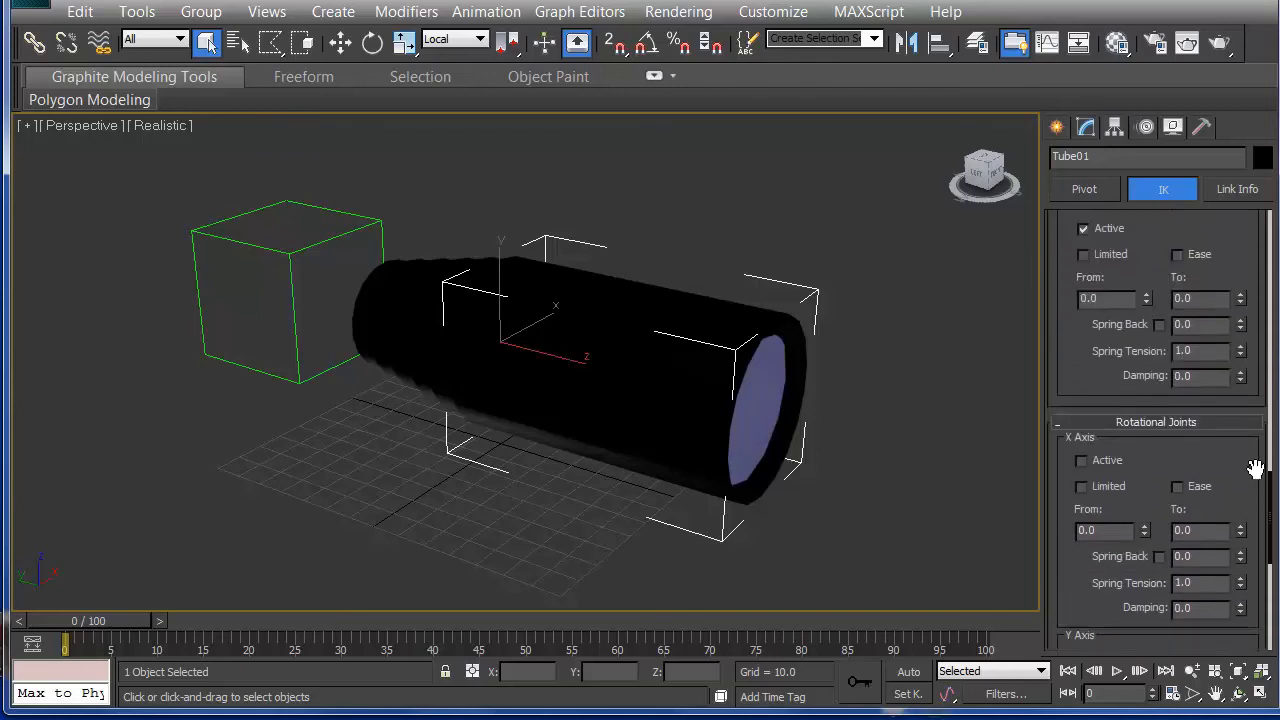
scroll(1254, 491, "up", 7)
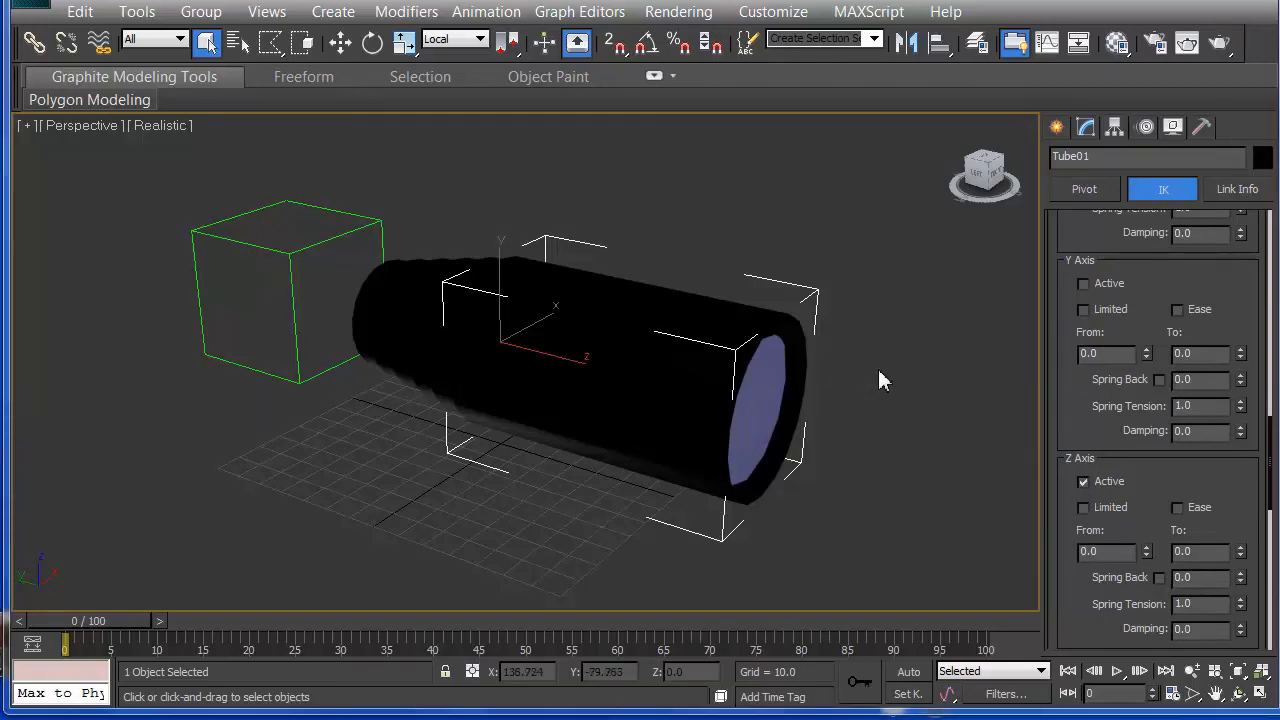
left_click_drag(1271, 462, 1274, 365)
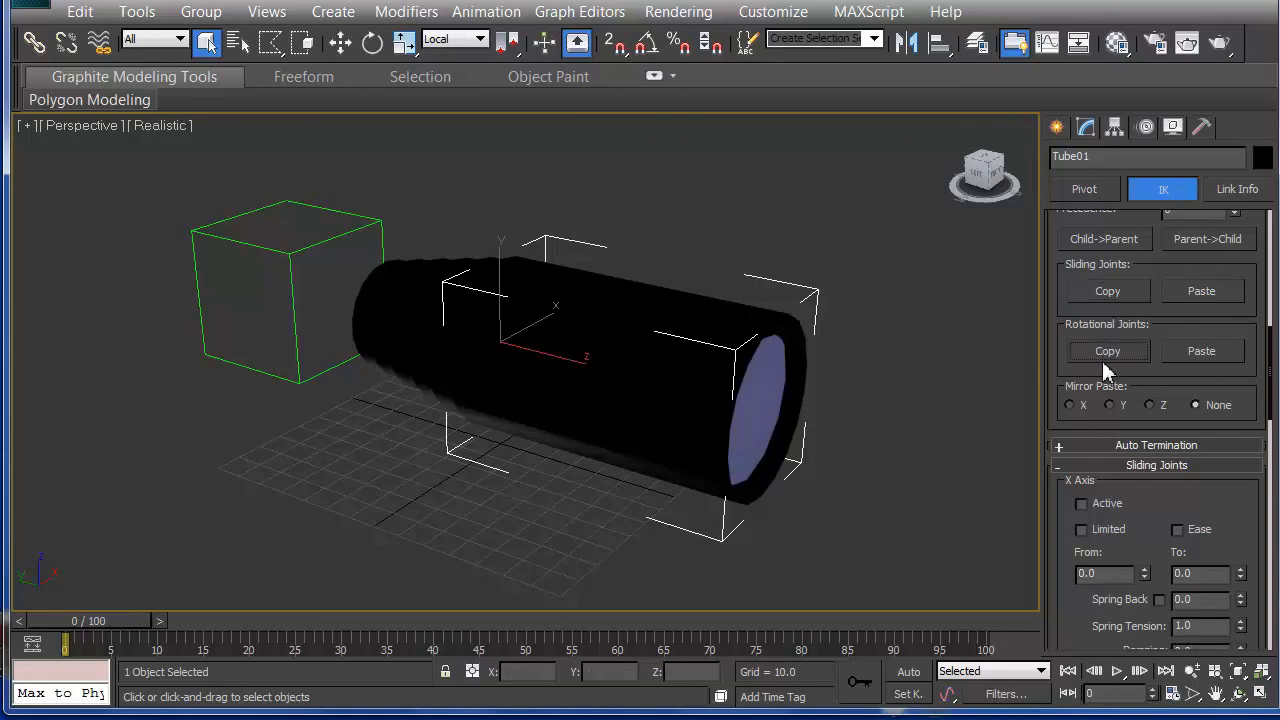
Step: Paste the copied sliding and rotational joint settings onto the three smallest tubes, Tube06, Tube05 and Tube04
middle_click_drag(631, 369, 740, 357, "alt")
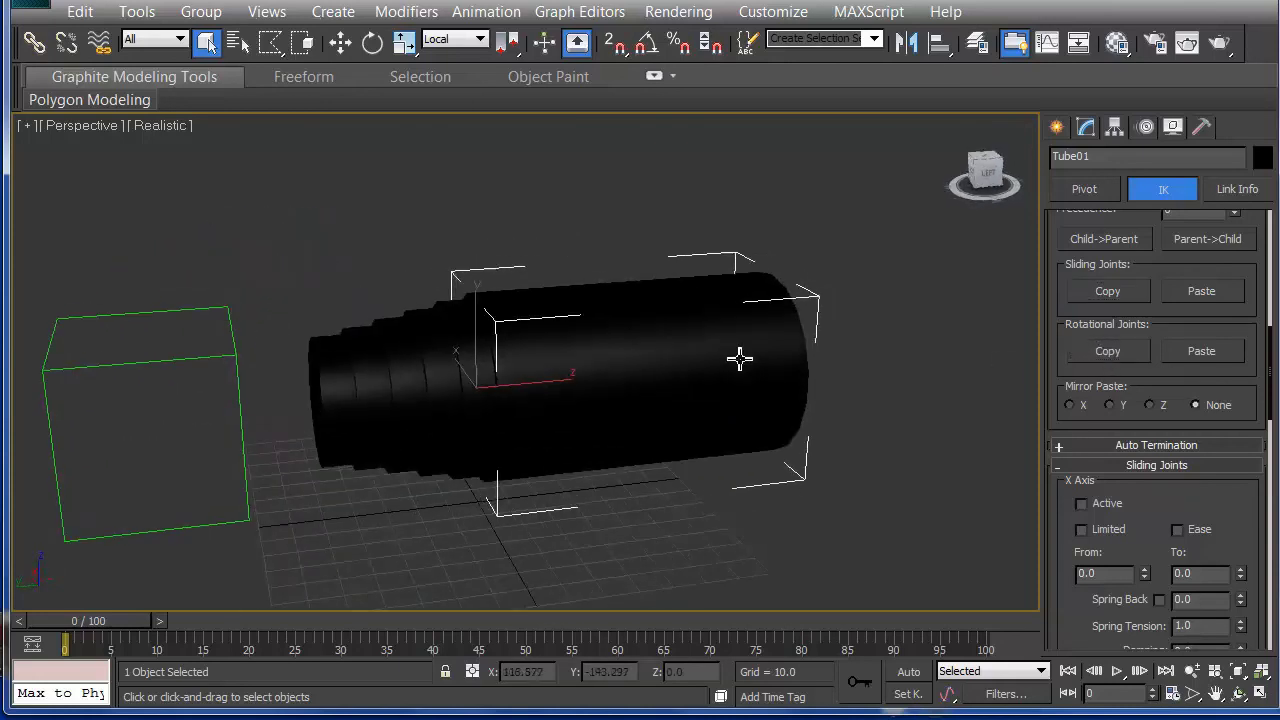
middle_click_drag(329, 340, 323, 334, "alt")
left_click(331, 340)
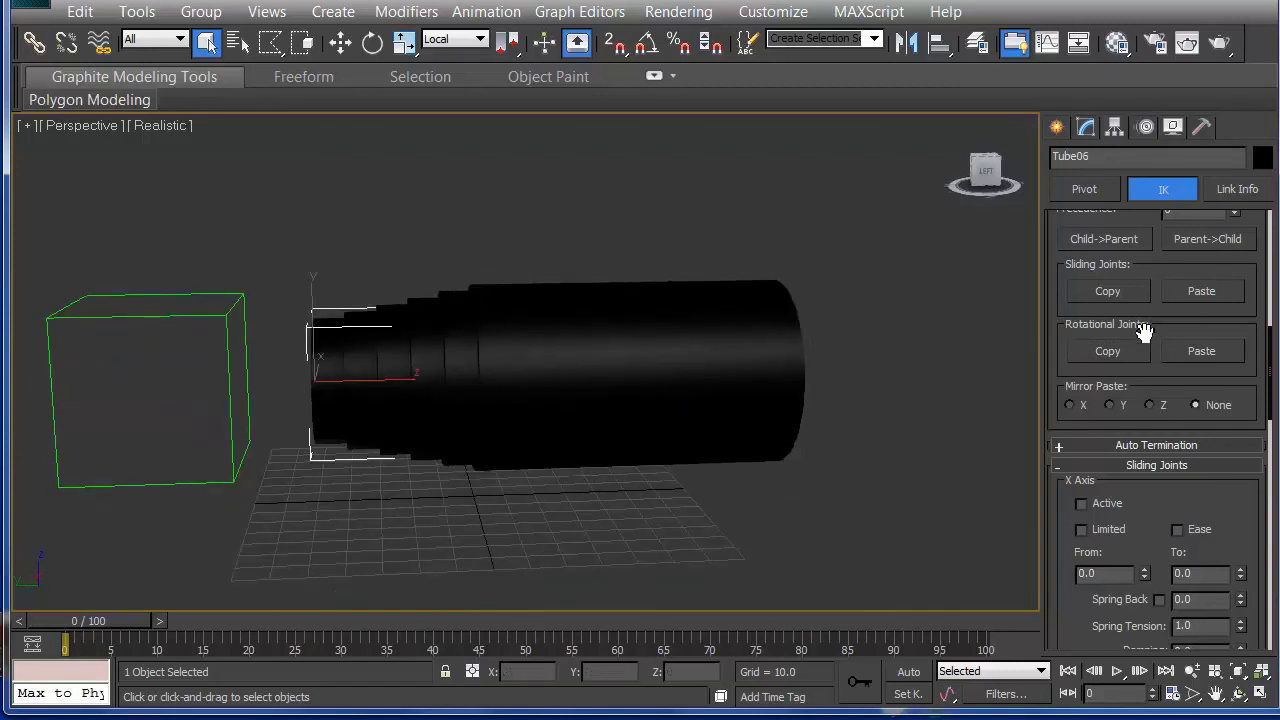
left_click(1202, 297)
left_click(353, 357)
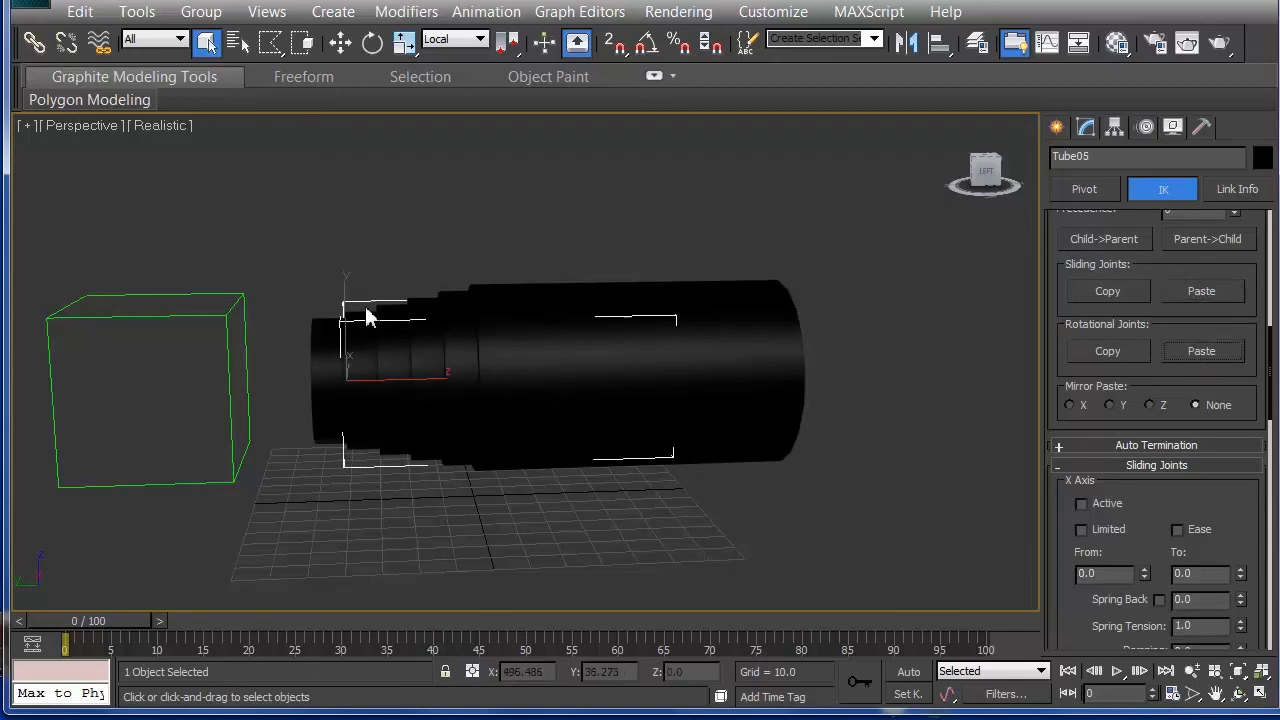
left_click(385, 346)
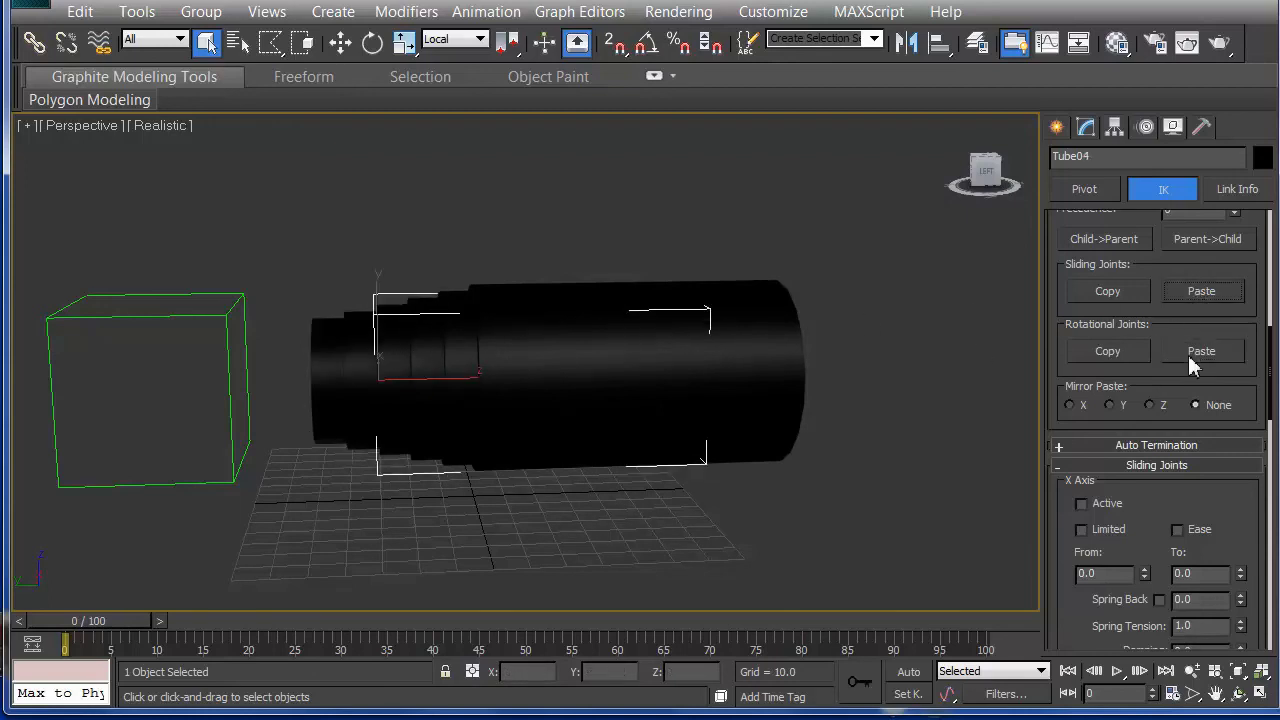
Step: Paste the copied sliding and rotational joint settings onto Tube03 and Tube02
left_click(434, 349)
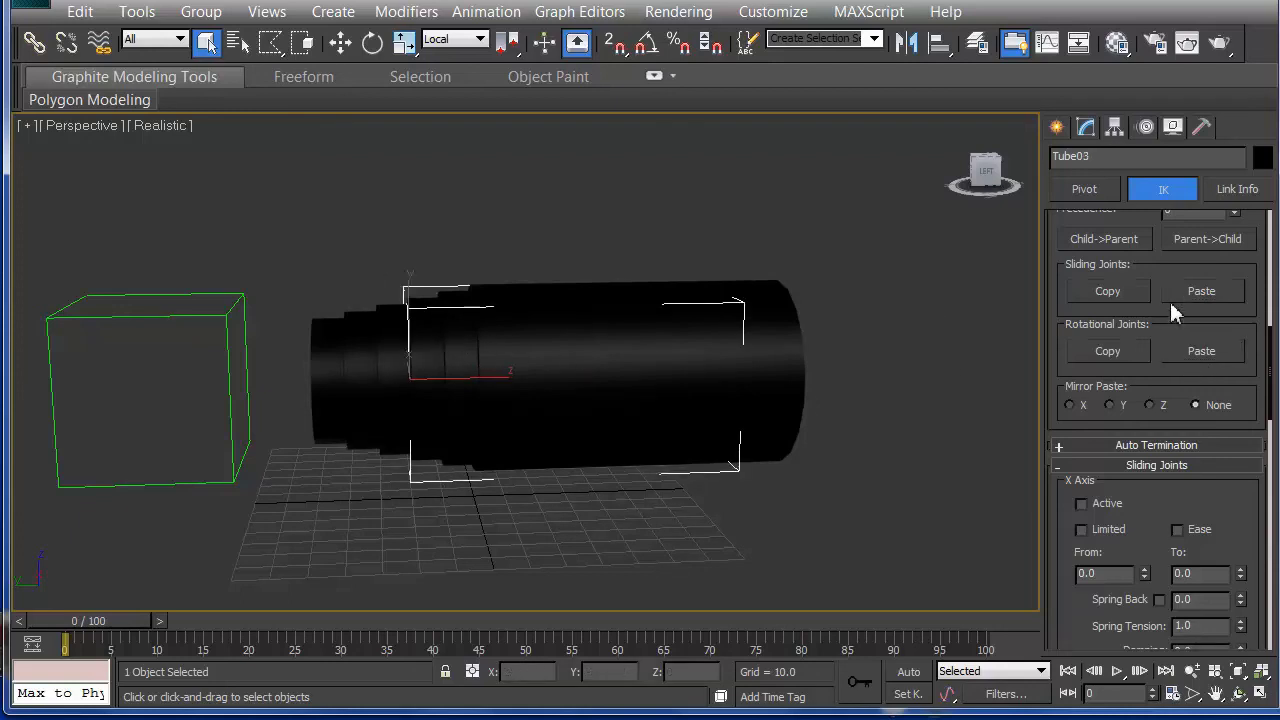
left_click(1197, 352)
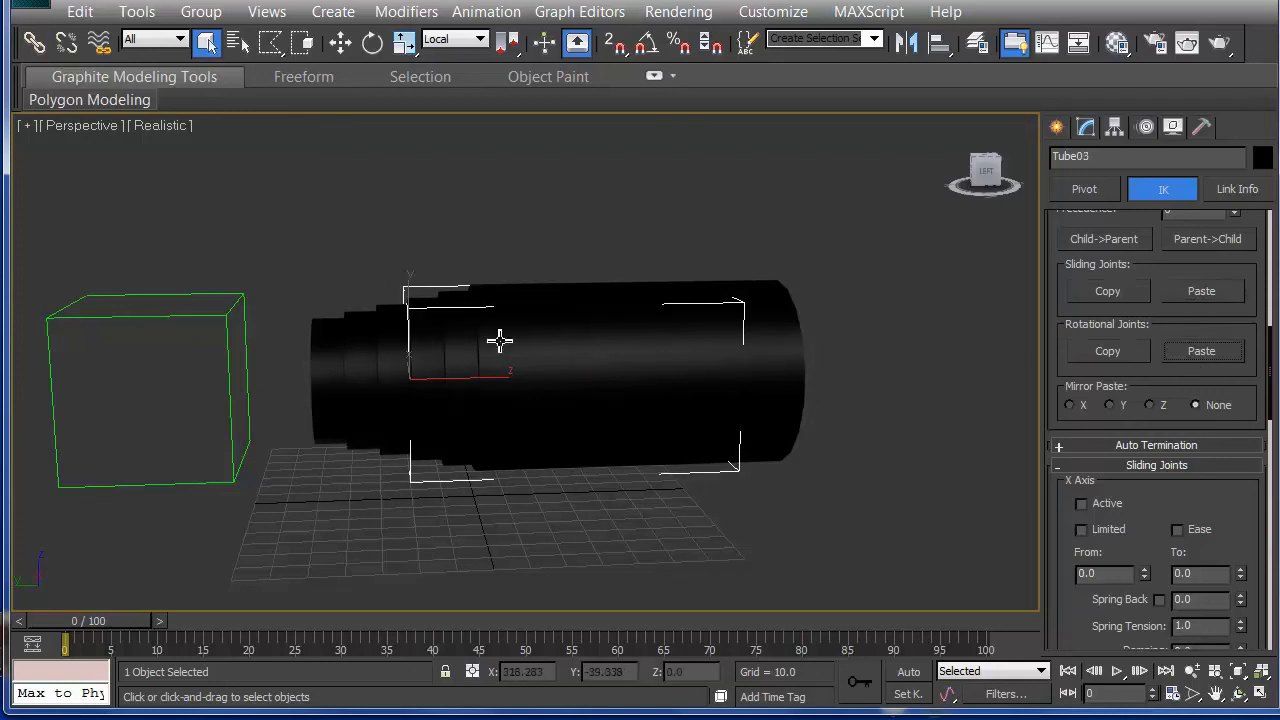
left_click(465, 347)
left_click(1207, 296)
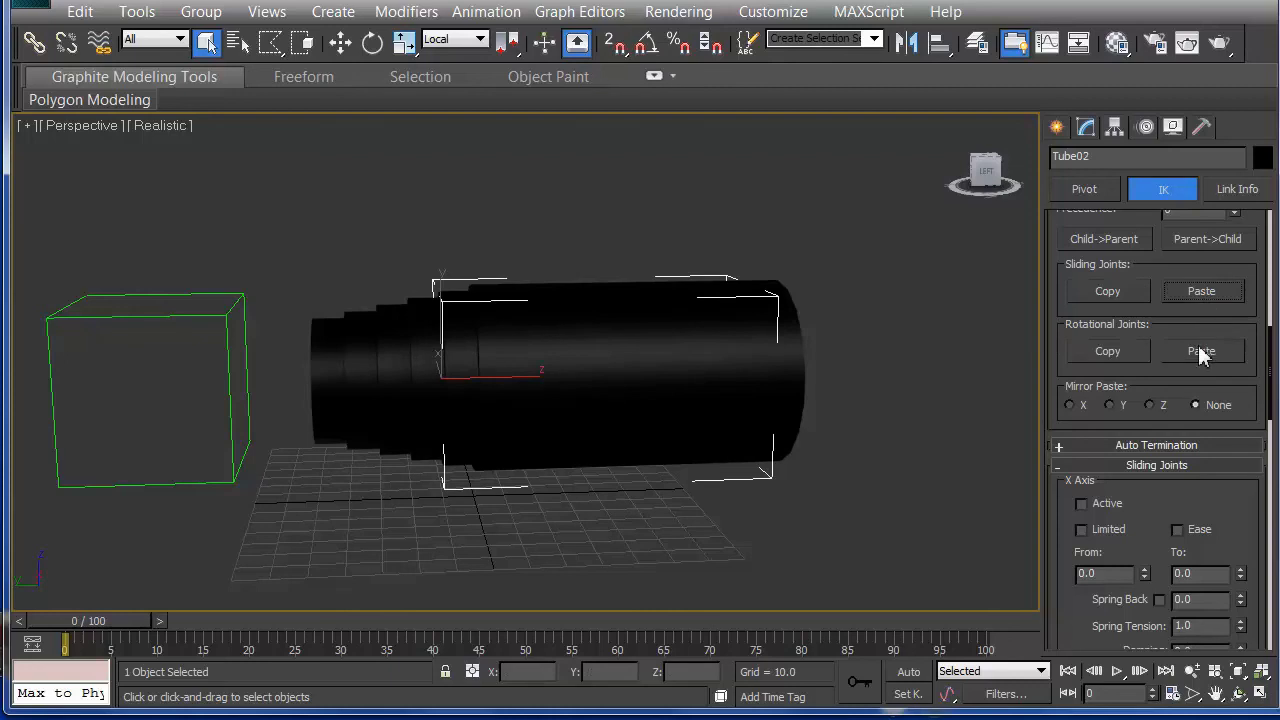
left_click(1201, 354)
Step: Apply an HD Solver IK chain from Tube02 to the green dummy box in front of the tubes
middle_click_drag(554, 360, 597, 369, "alt")
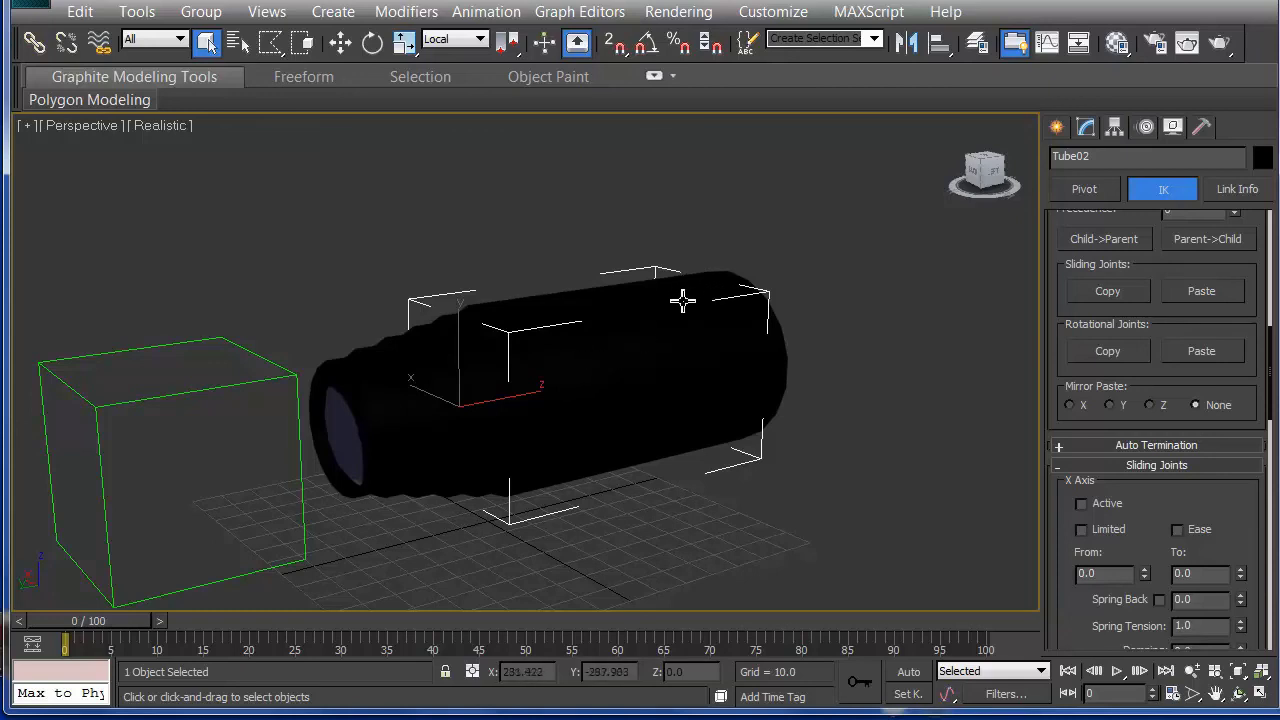
left_click(505, 14)
mouse_move(581, 98)
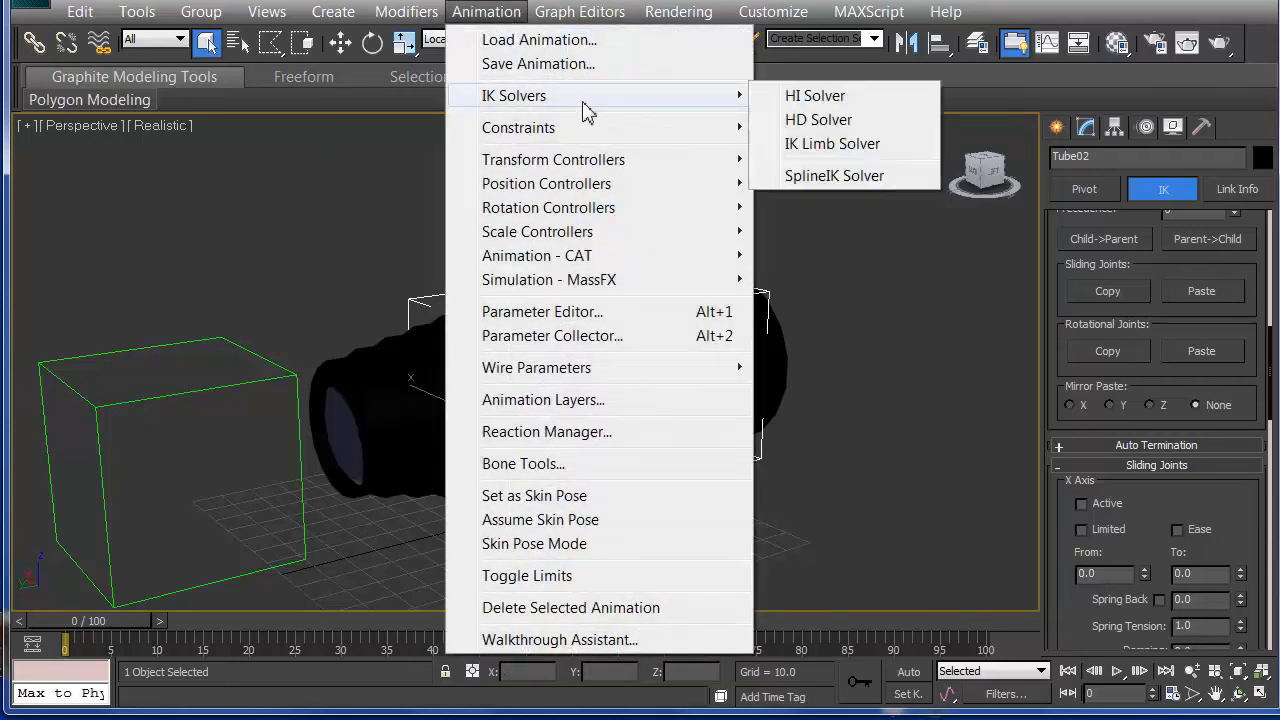
left_click(820, 120)
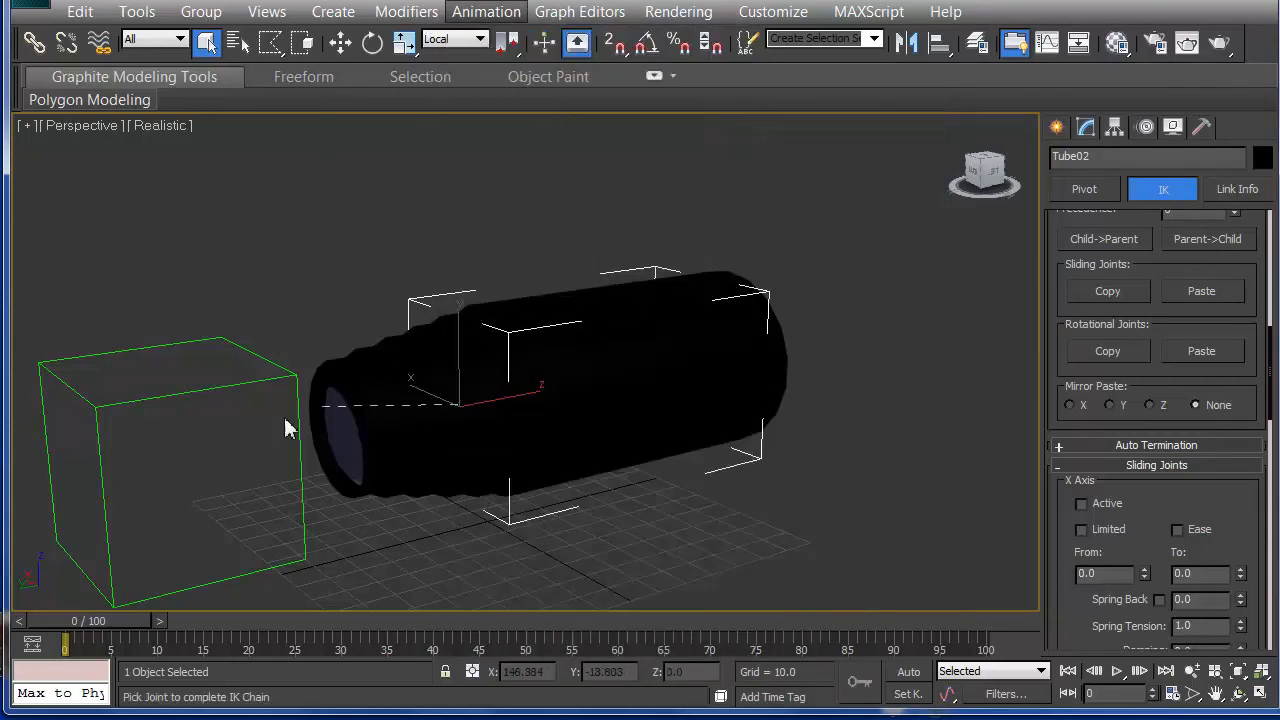
left_click(146, 402)
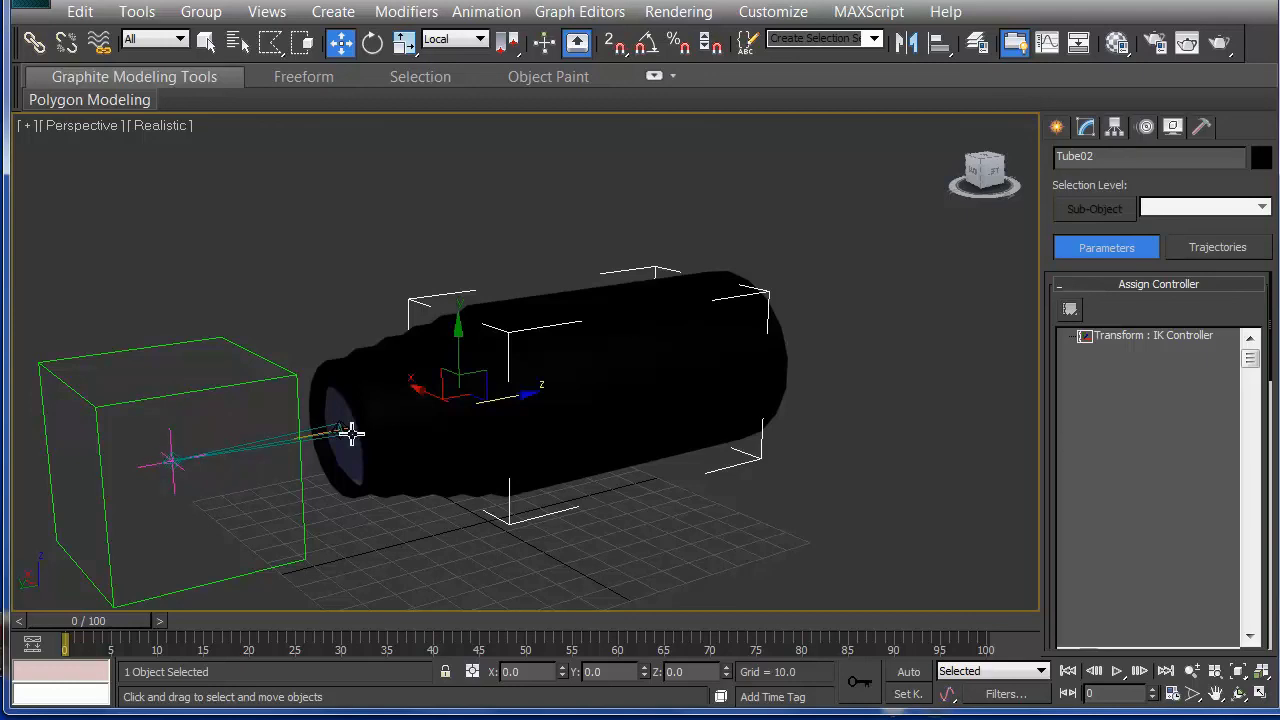
Step: In Tube02's IK settings, turn on Limited for the Z axis of its sliding joint
middle_click_drag(490, 342, 437, 297, "alt")
left_click(480, 240)
left_click(452, 320)
middle_click_drag(457, 343, 596, 340, "alt")
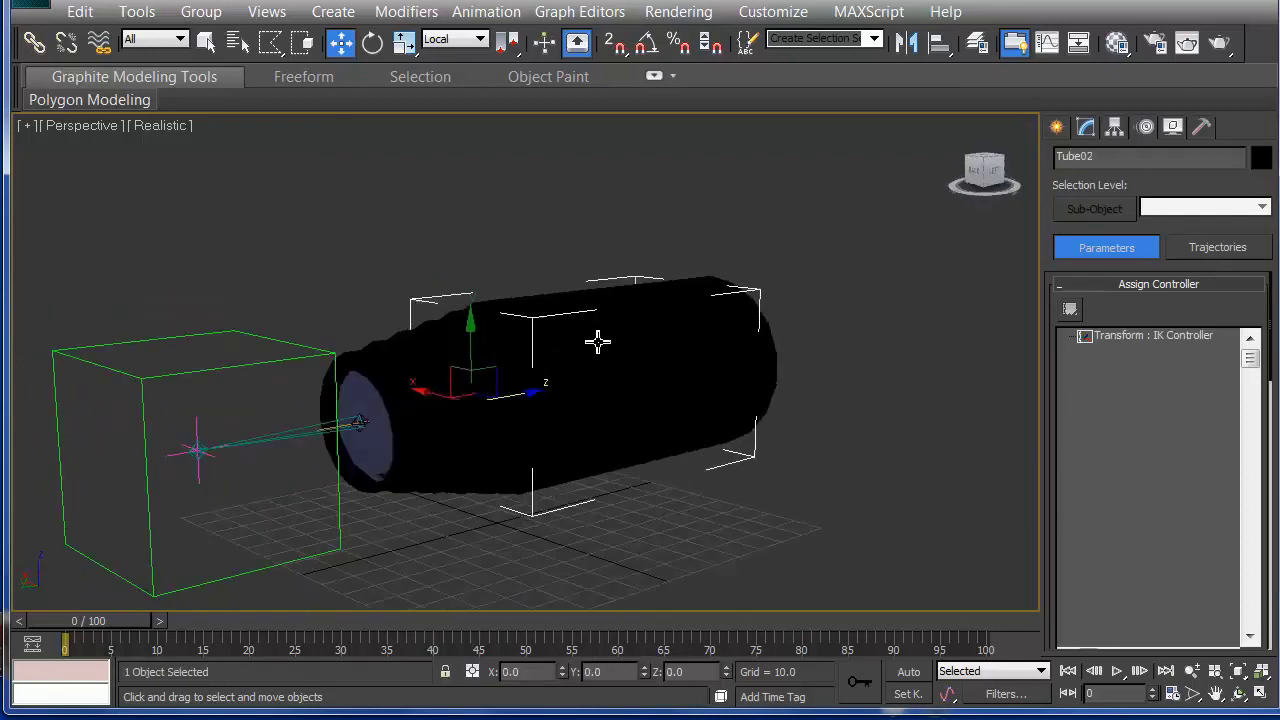
left_click(1115, 127)
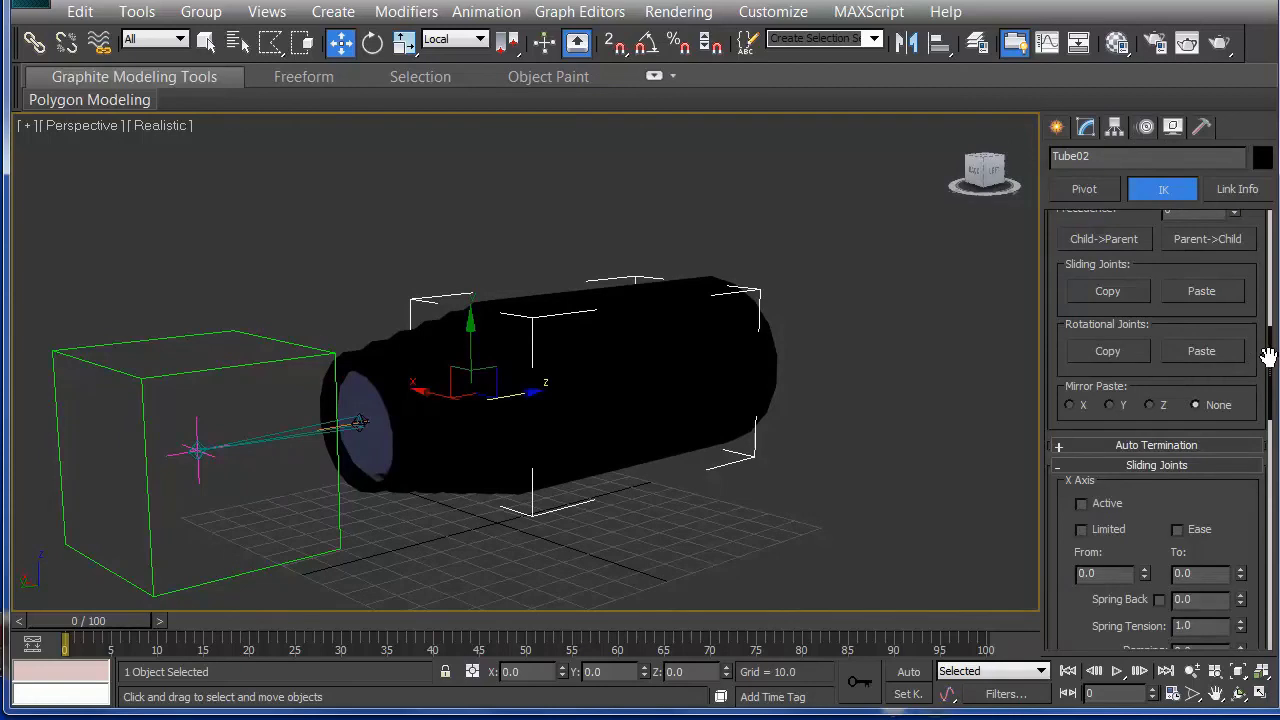
scroll(1268, 357, "down", 5)
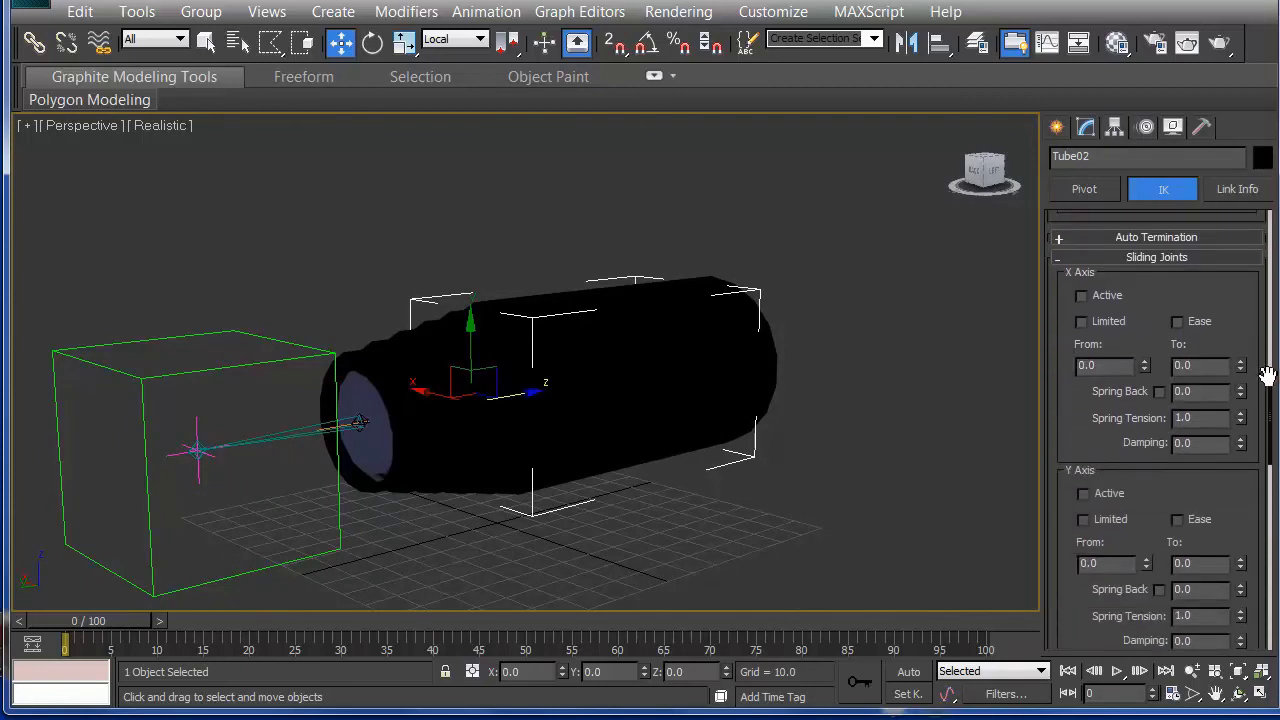
scroll(1270, 409, "down", 4)
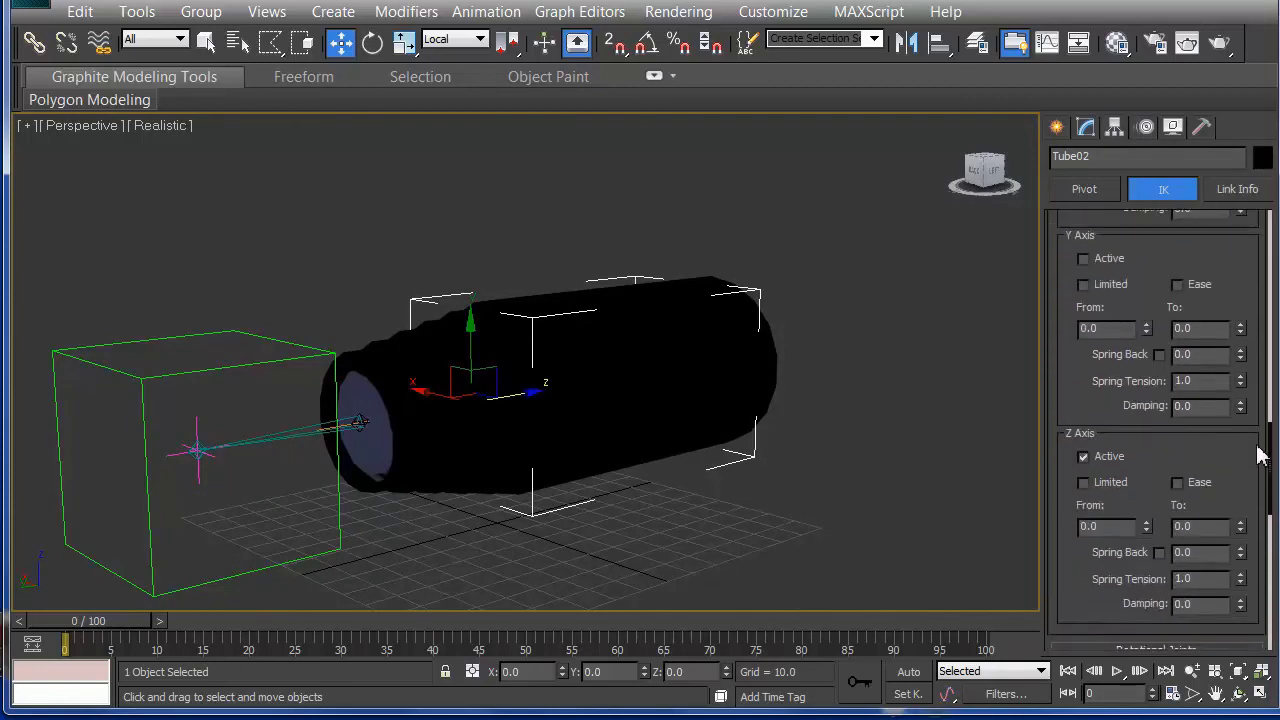
scroll(1259, 436, "down", 3)
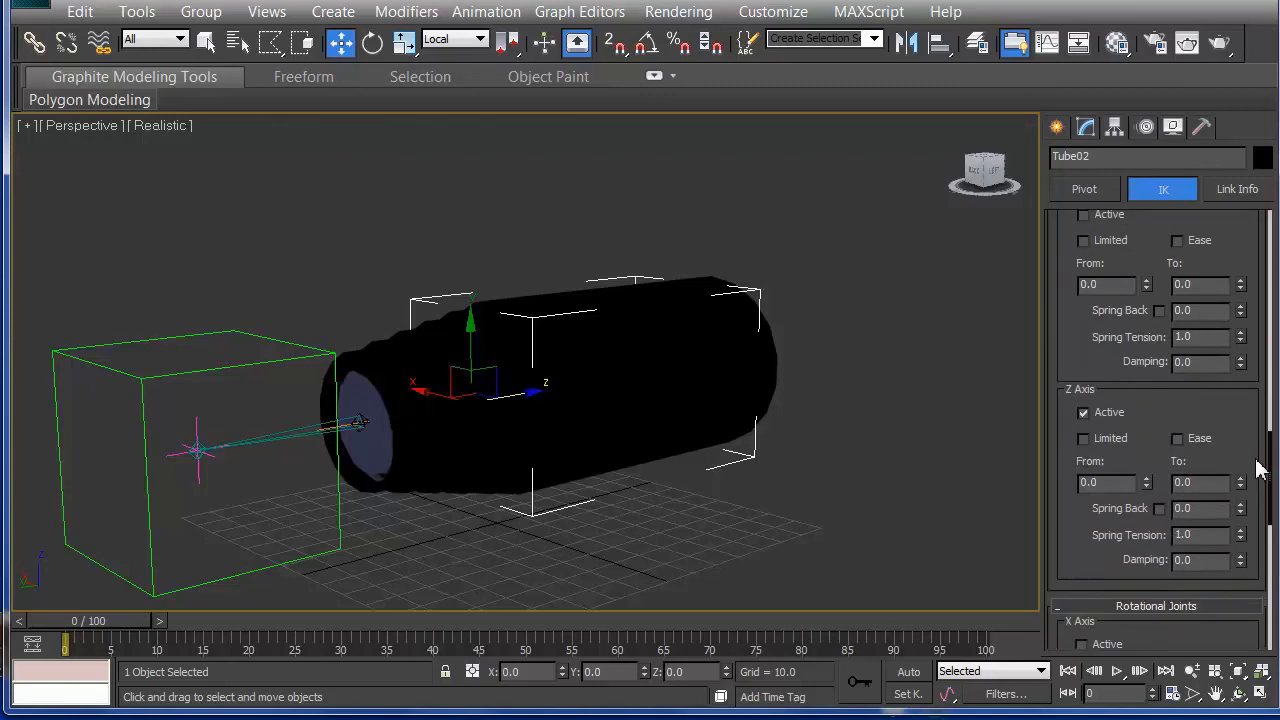
scroll(1260, 450, "up", 6)
scroll(1258, 437, "down", 3)
scroll(1258, 437, "down", 5)
left_click(1084, 420)
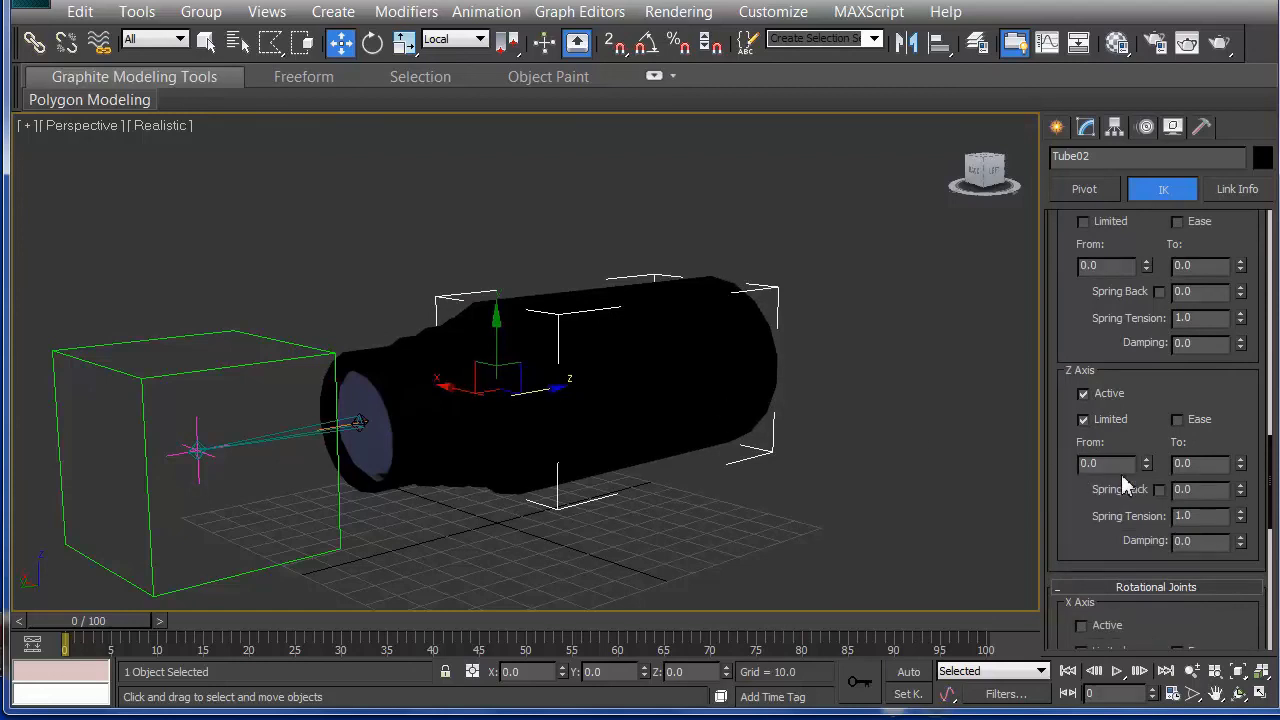
Step: Set the To limit of Tube02's Z-axis sliding joint to -80
mouse_move(582, 426)
middle_mouse_down("alt")
mouse_move(537, 432)
mouse_move(580, 434)
middle_mouse_up("alt")
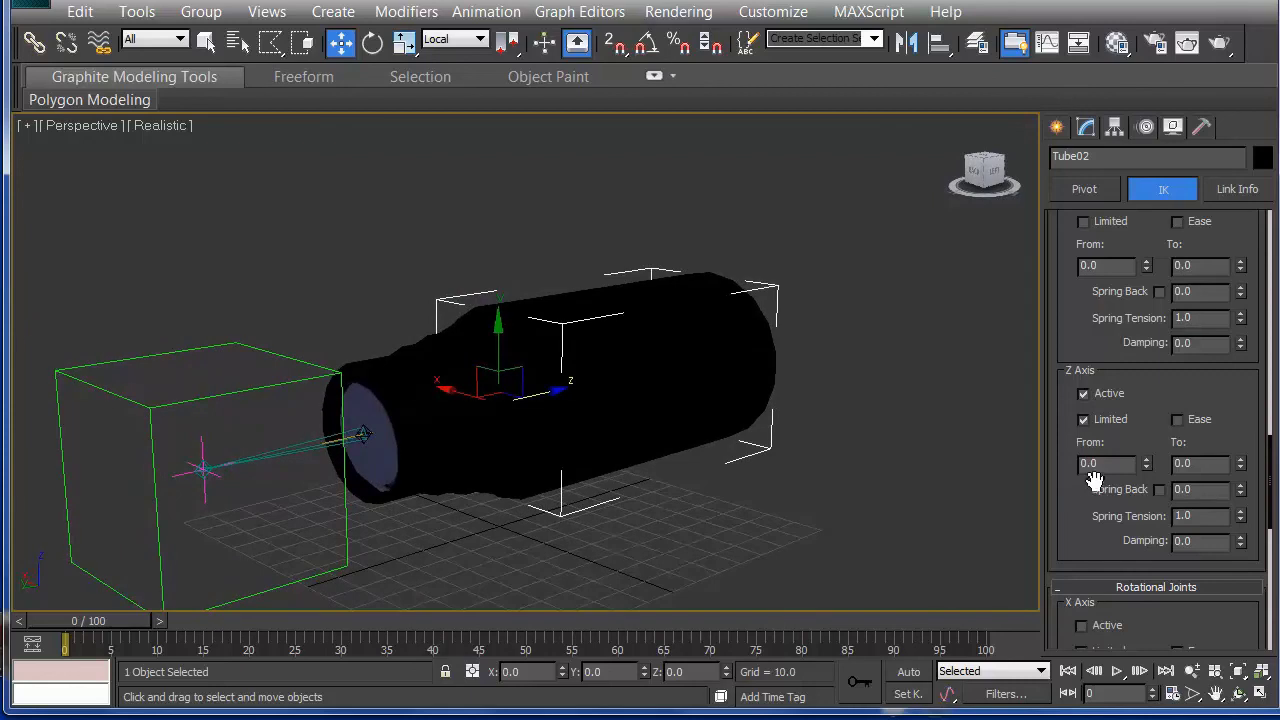
double_click(1200, 465)
type("-80")
key("Return")
middle_click_drag(566, 399, 541, 407, "alt")
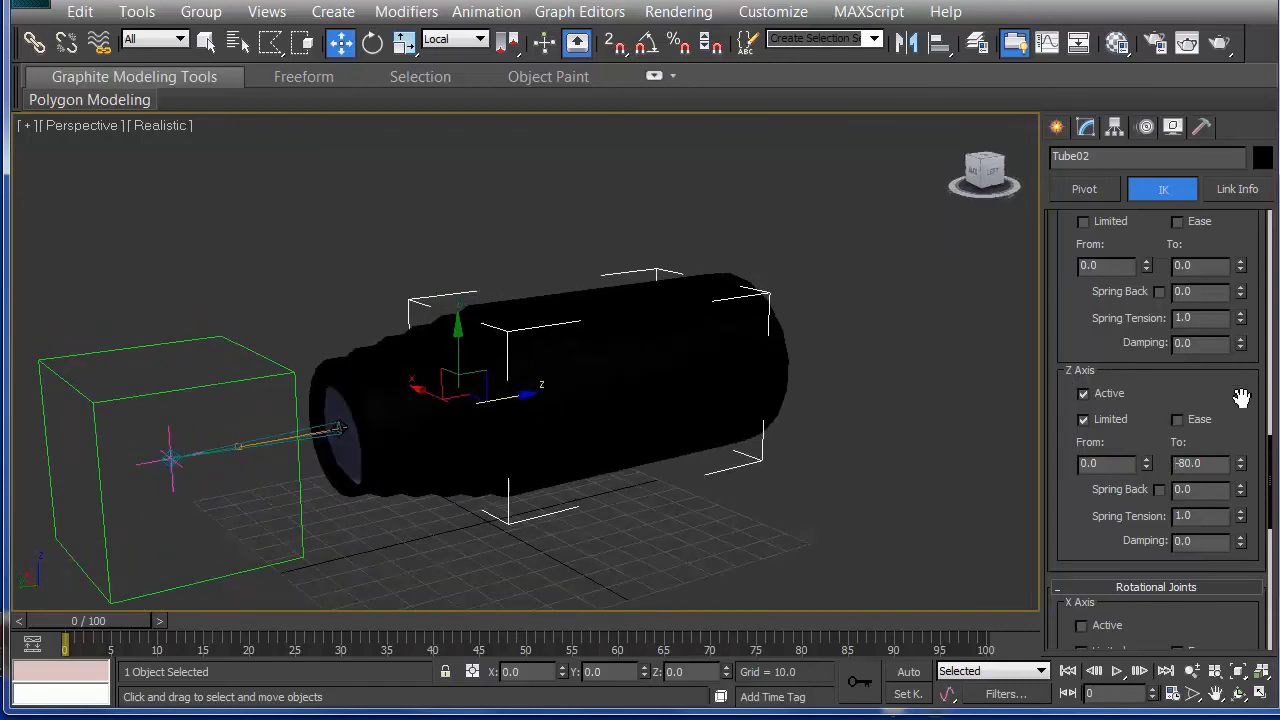
Step: Copy Tube02's limited sliding joint settings and paste them onto Tube04
scroll(1250, 380, "up", 3)
left_click_drag(1251, 337, 1251, 643)
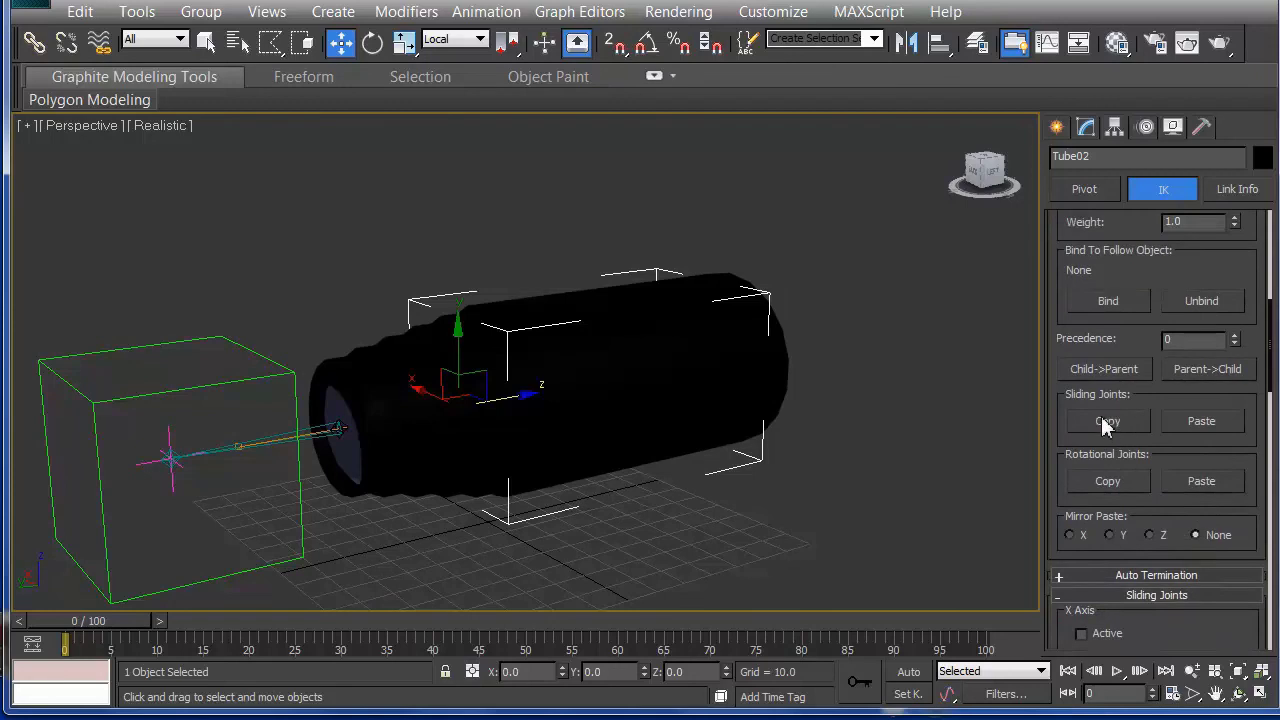
middle_click_drag(449, 397, 389, 323, "alt")
left_click(383, 371)
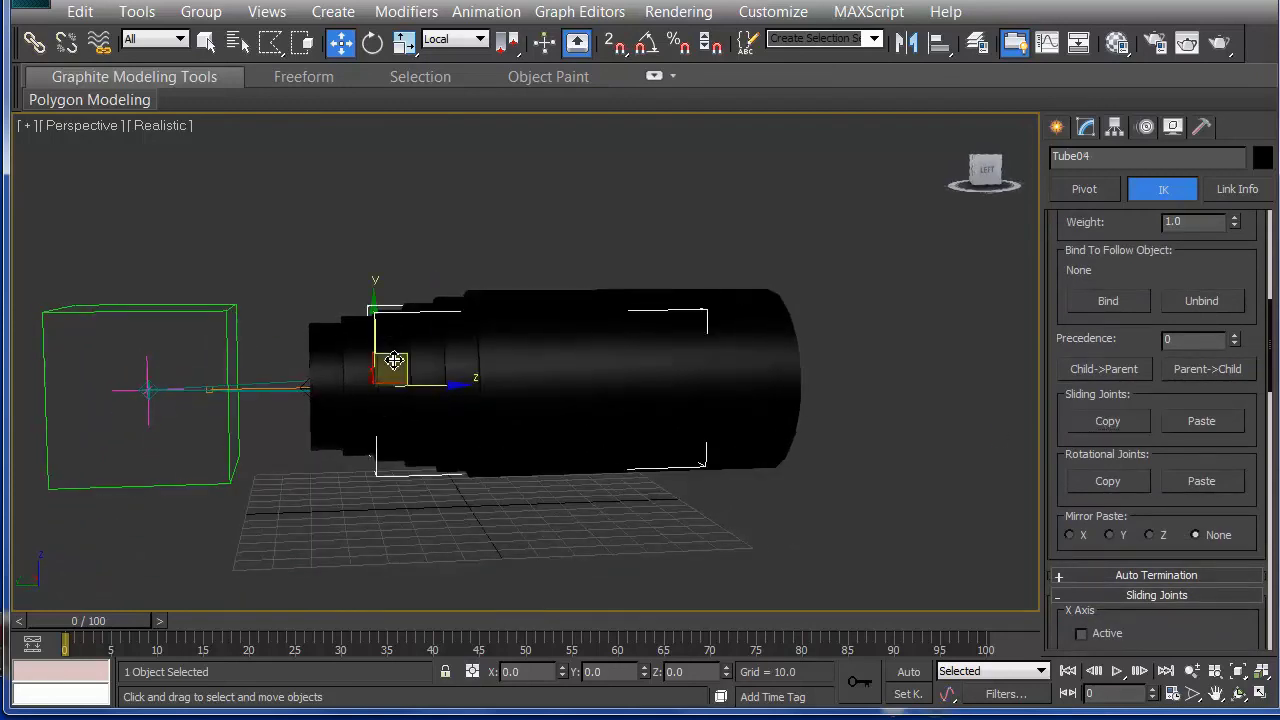
left_click(1201, 420)
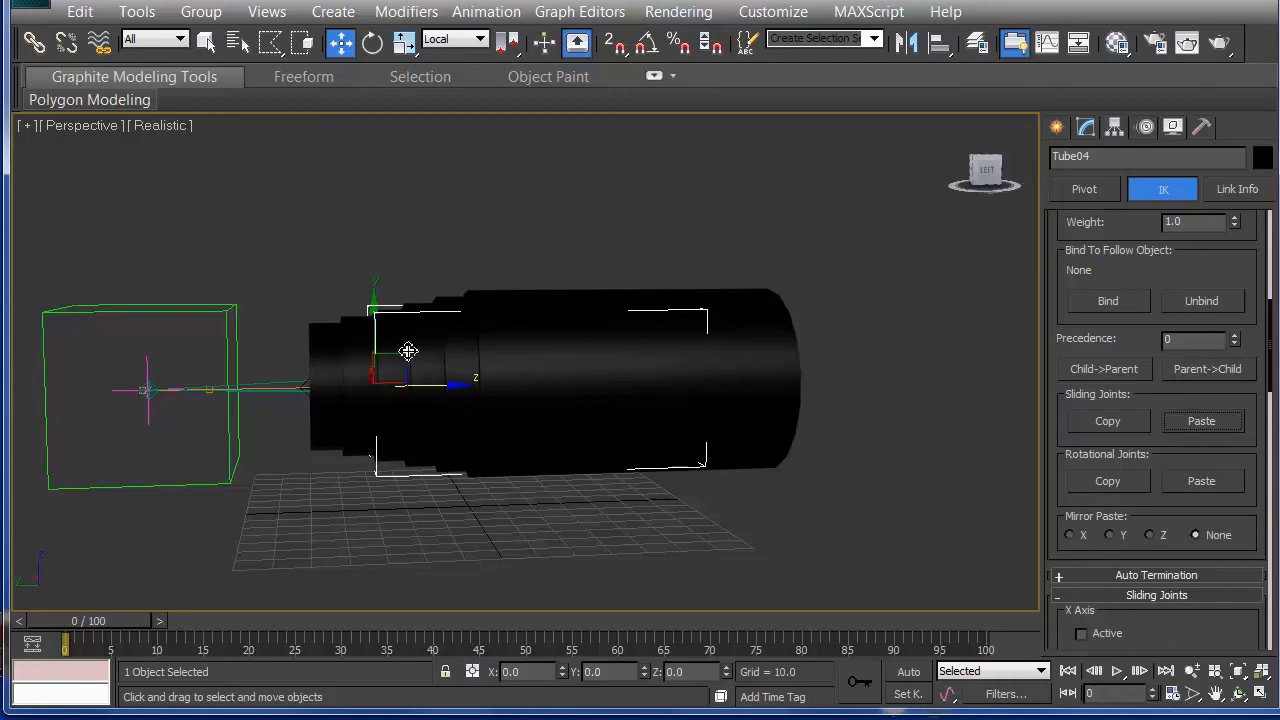
Step: Copy Tube02's limited sliding joint settings again and paste them onto Tube06, the innermost tube
left_click(500, 318)
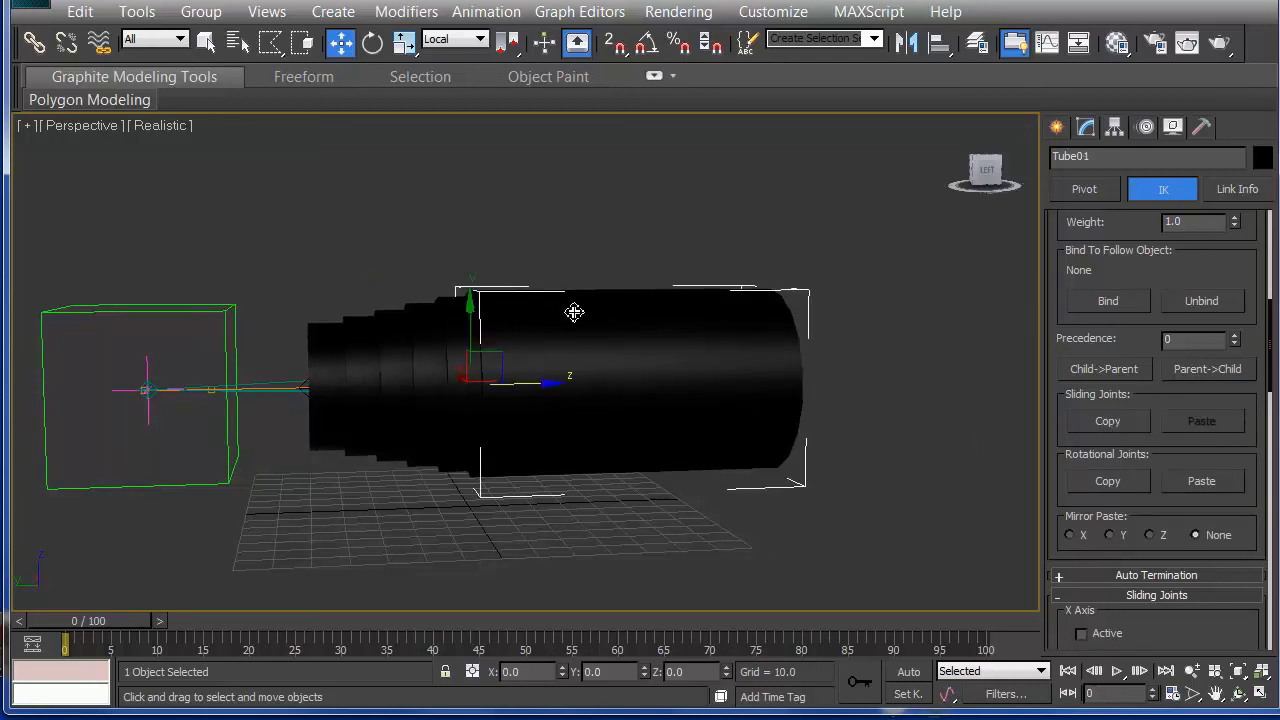
left_click(449, 346)
left_click(1117, 420)
left_click(557, 370)
left_click(1178, 421)
left_click(329, 378)
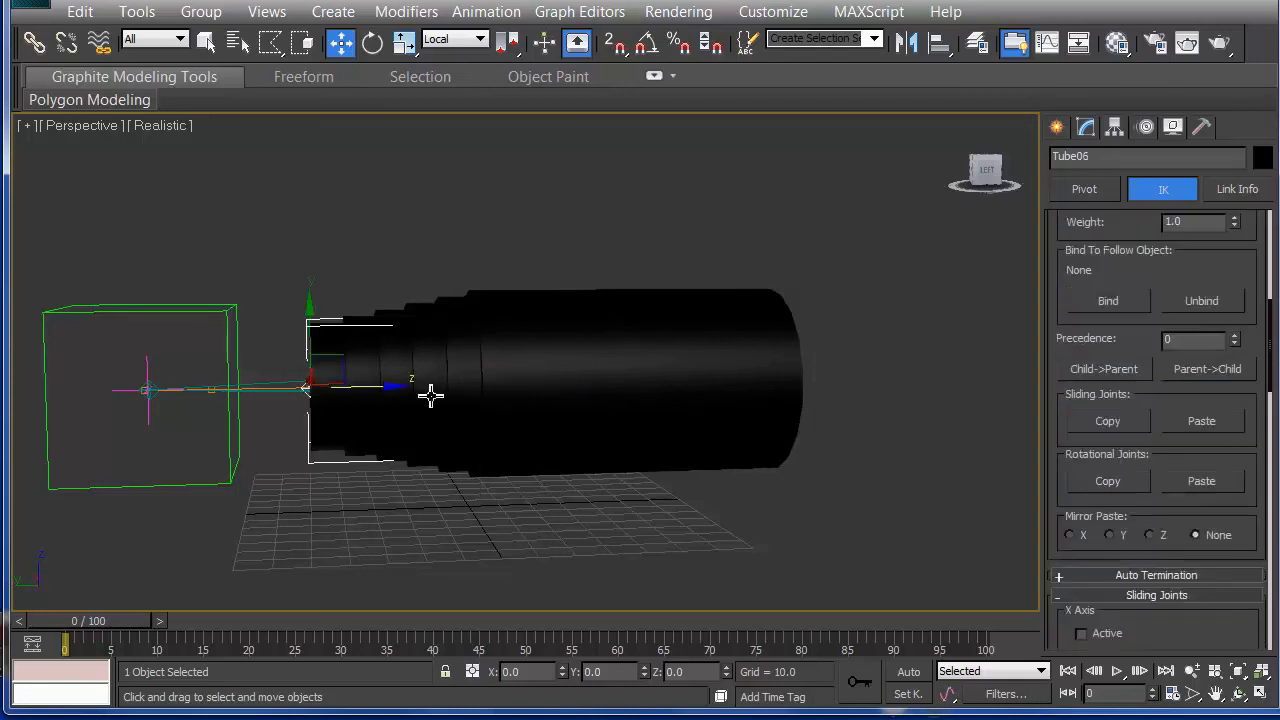
left_click(1200, 421)
Step: Paste the copied sliding joint settings onto Tube05, Tube03 and Tube02
left_click(366, 363)
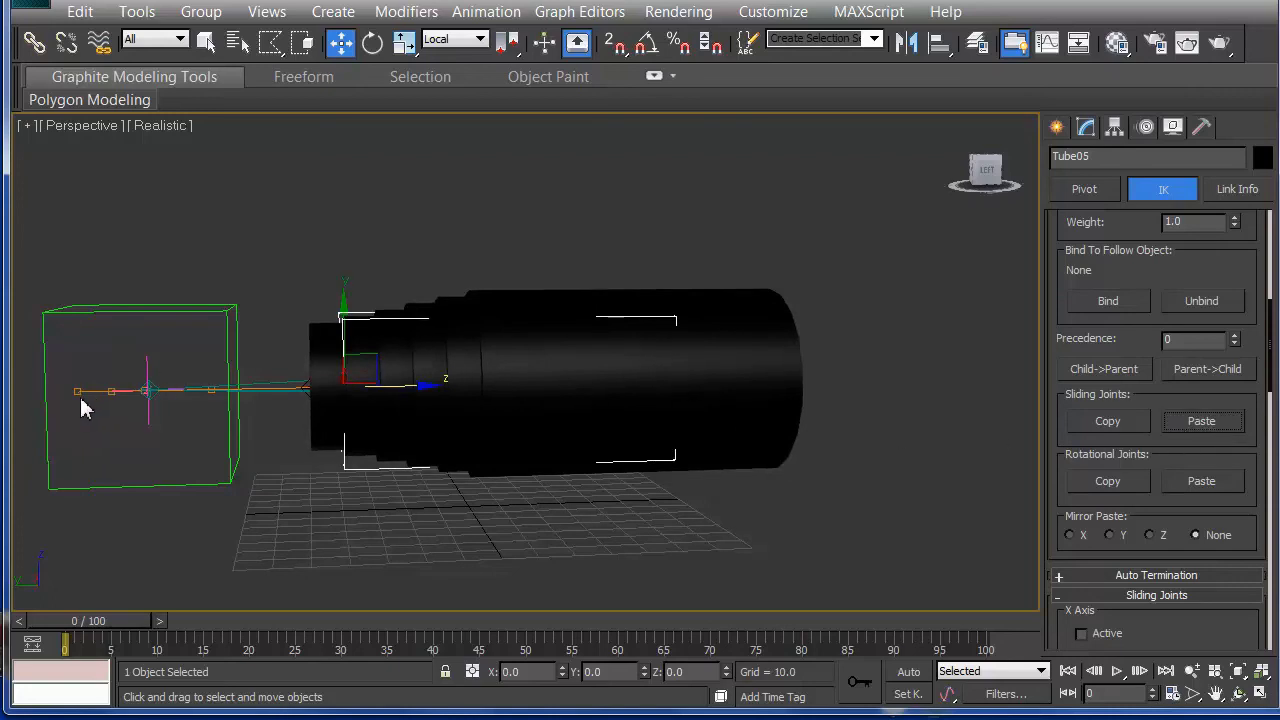
left_click(406, 365)
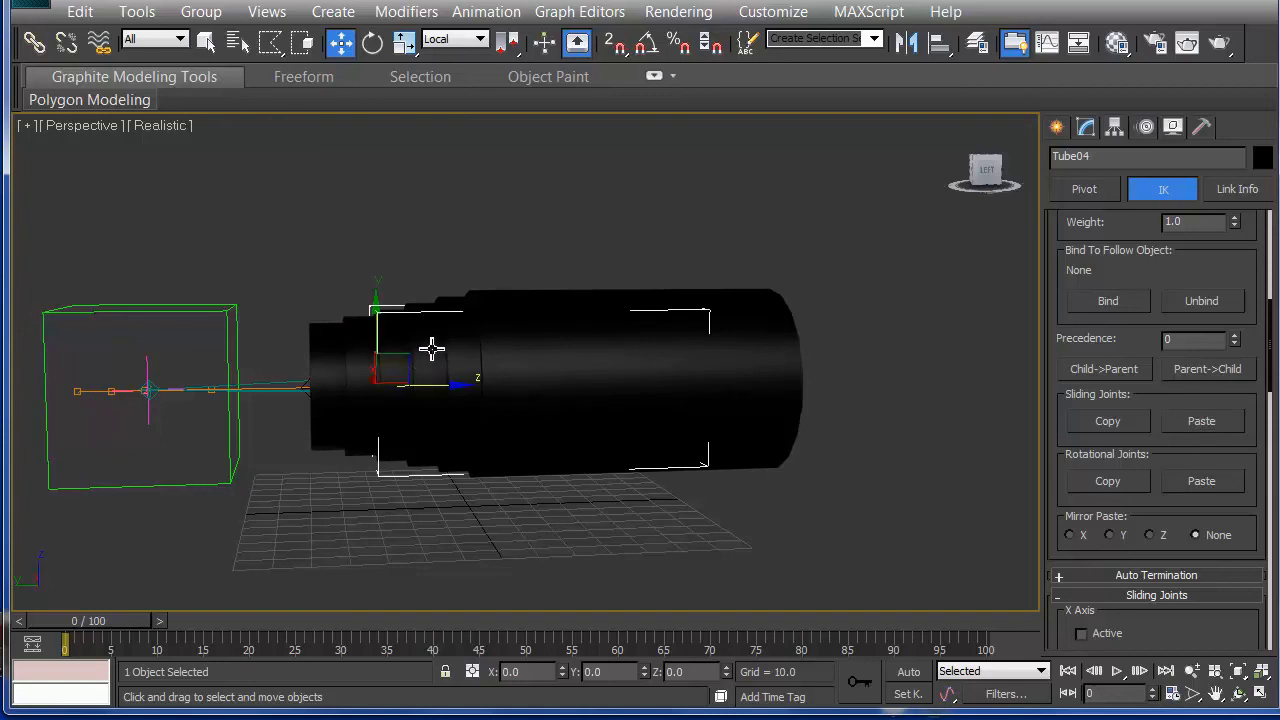
left_click(437, 360)
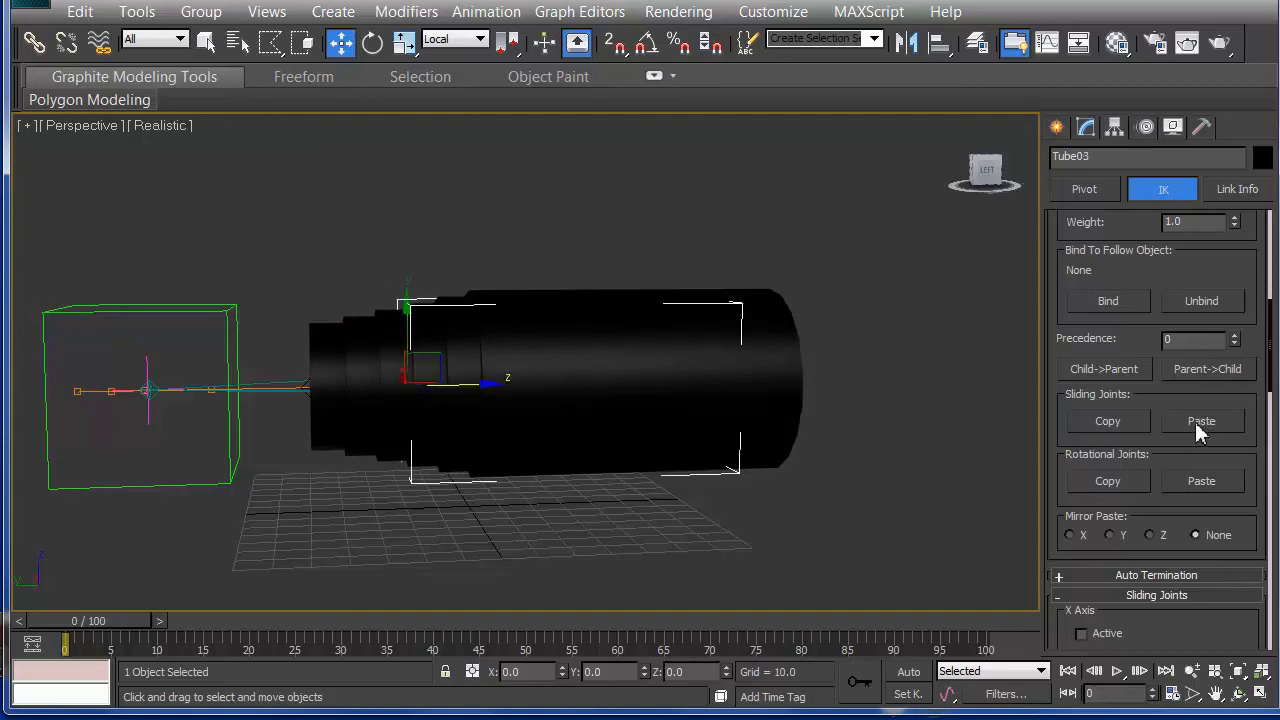
left_click(463, 345)
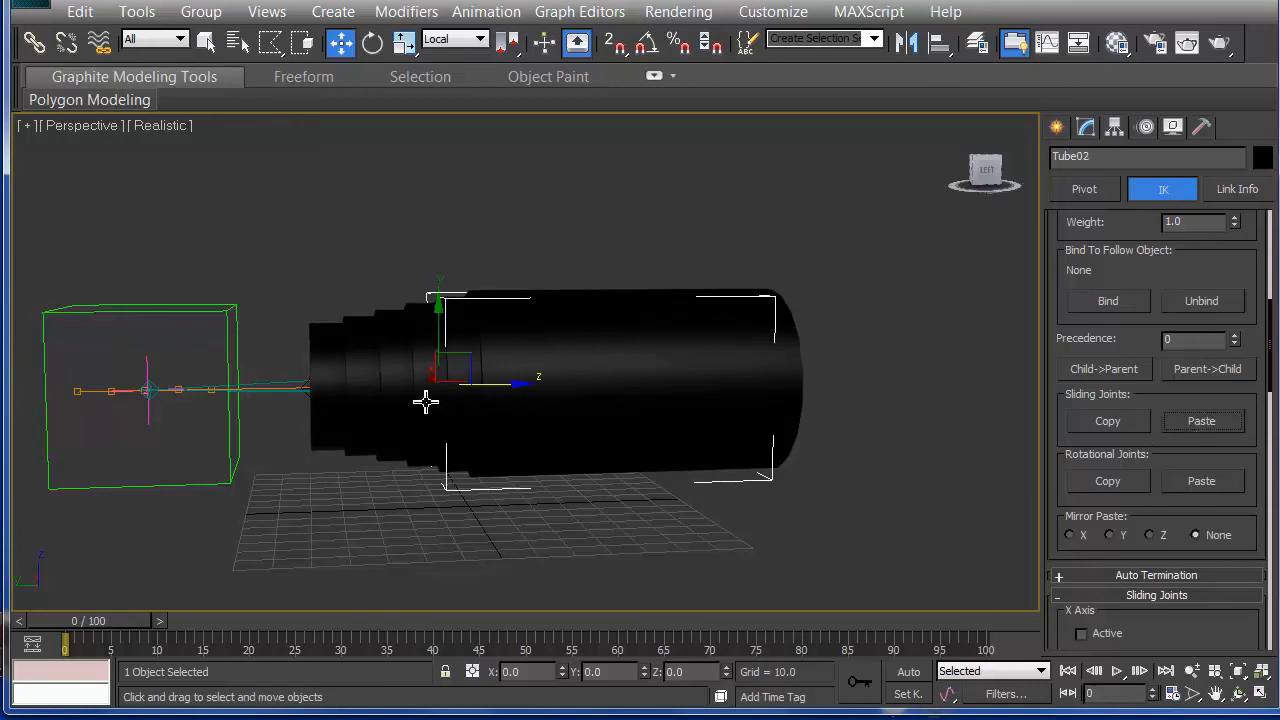
Step: With Auto Key on at frame 100, move the green dummy box away from the tubes along its local Z axis
middle_click_drag(320, 423, 540, 490, "alt")
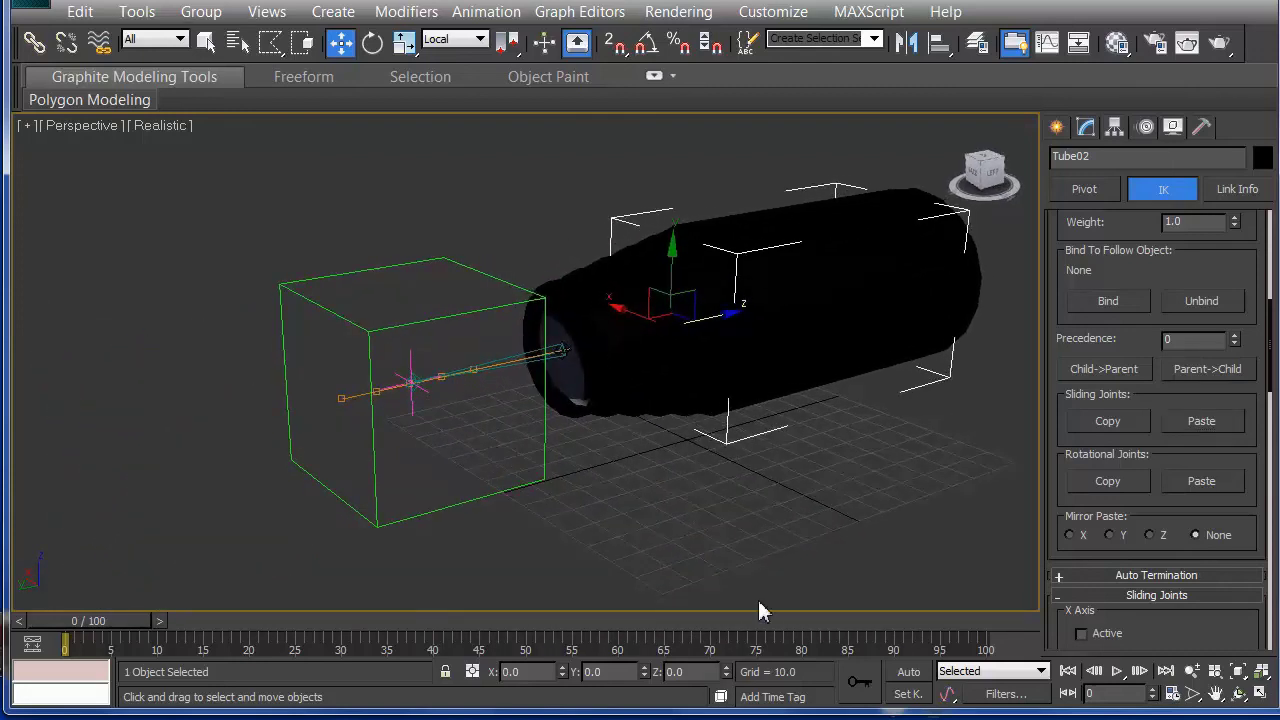
left_click(906, 672)
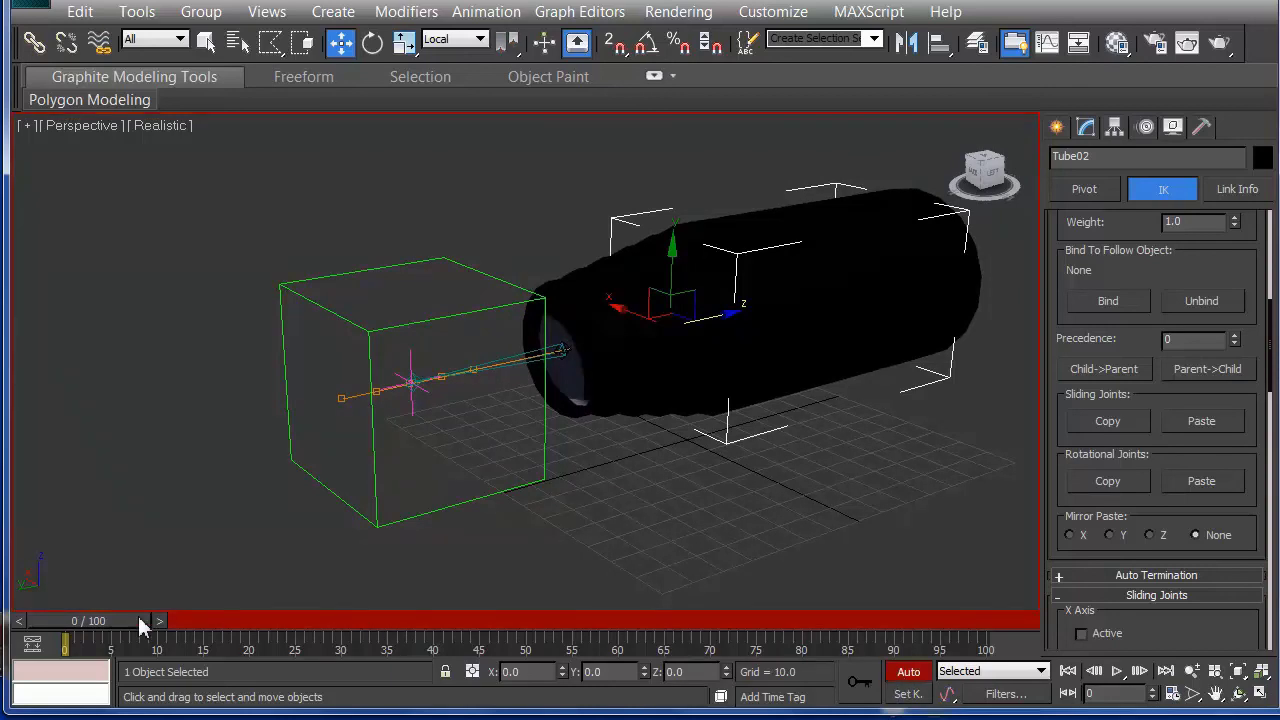
left_click_drag(94, 621, 1035, 648)
key("w")
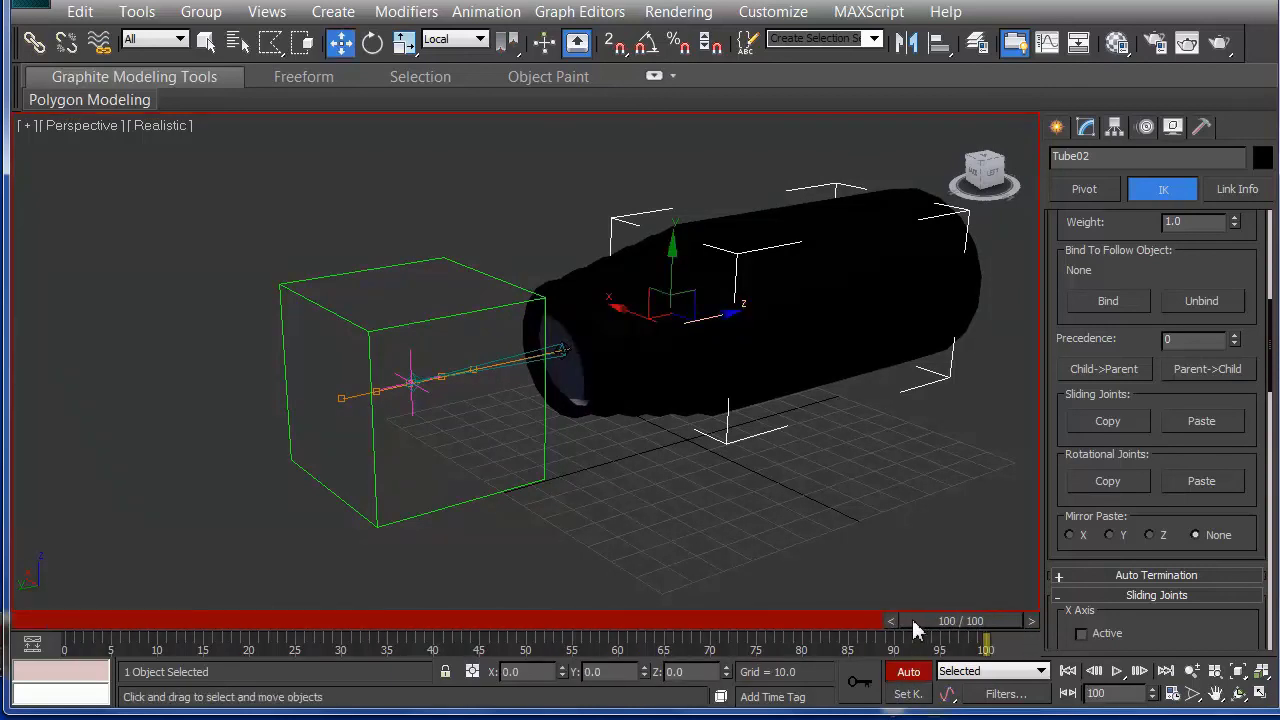
left_click(437, 320)
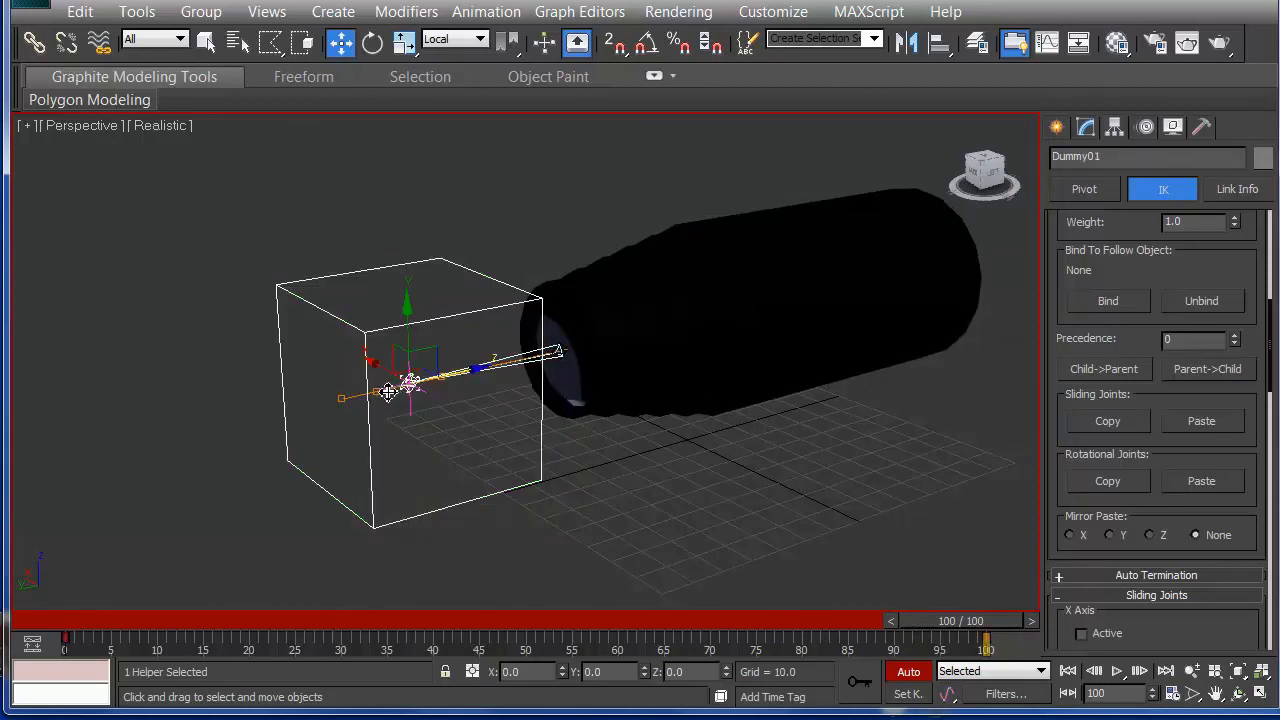
left_click_drag(479, 374, 0, 492)
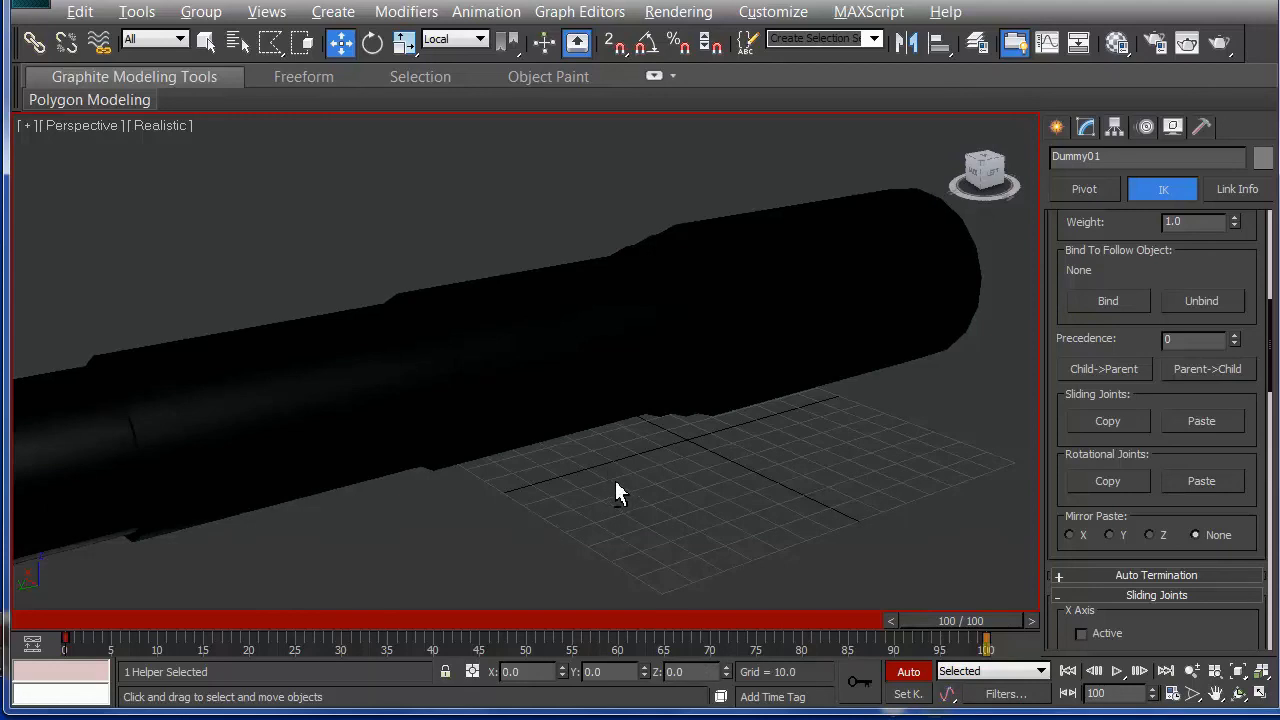
Step: Move the dummy box farther along its local Z axis at frame 100 to extend the tubes fully, and turn off Auto Key
scroll(615, 479, "down", 4)
key("z")
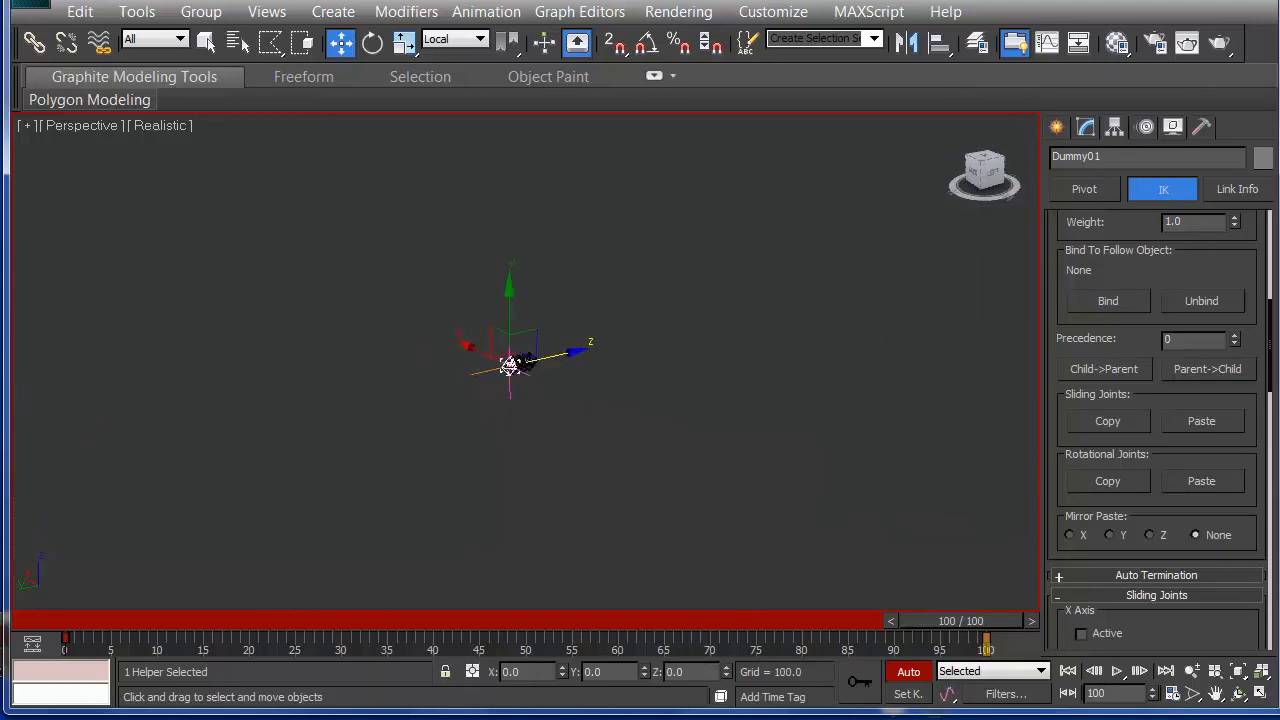
left_click(1238, 671)
mouse_move(548, 415)
middle_mouse_down("alt")
mouse_move(700, 251)
mouse_move(457, 303)
mouse_move(472, 280)
mouse_move(543, 394)
middle_mouse_up("alt")
scroll(723, 354, "up", 2)
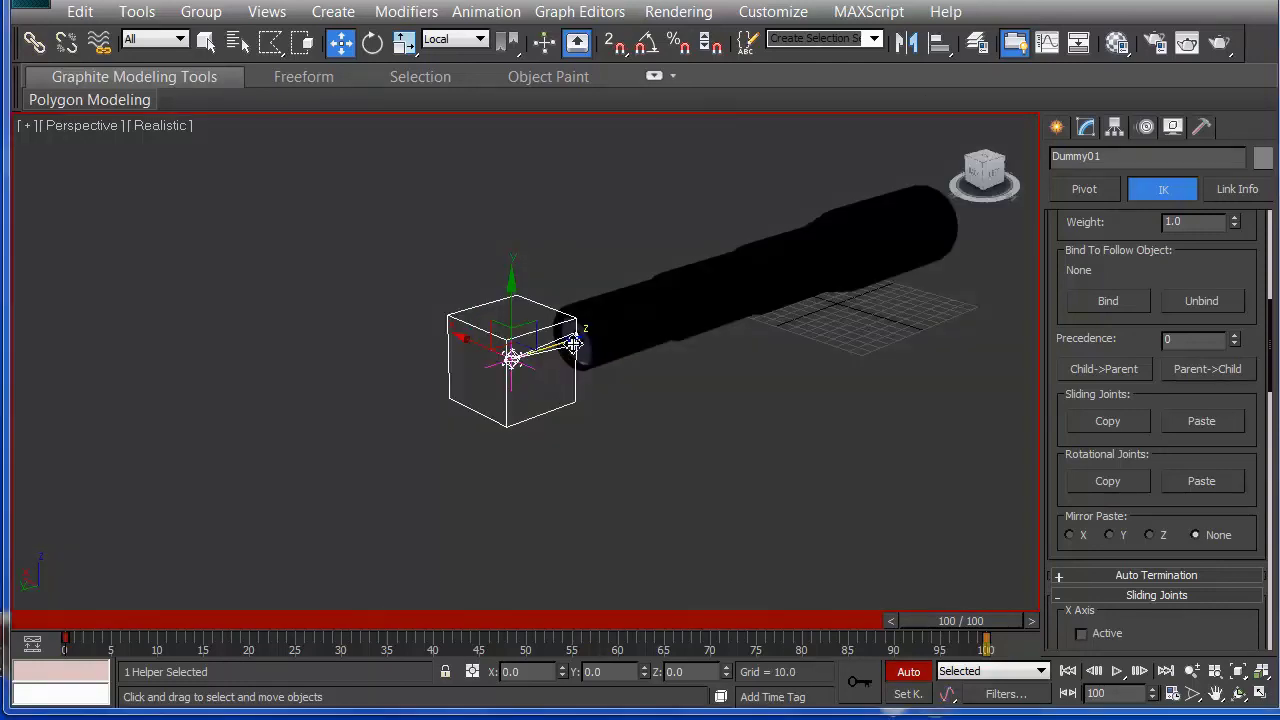
right_click(549, 357)
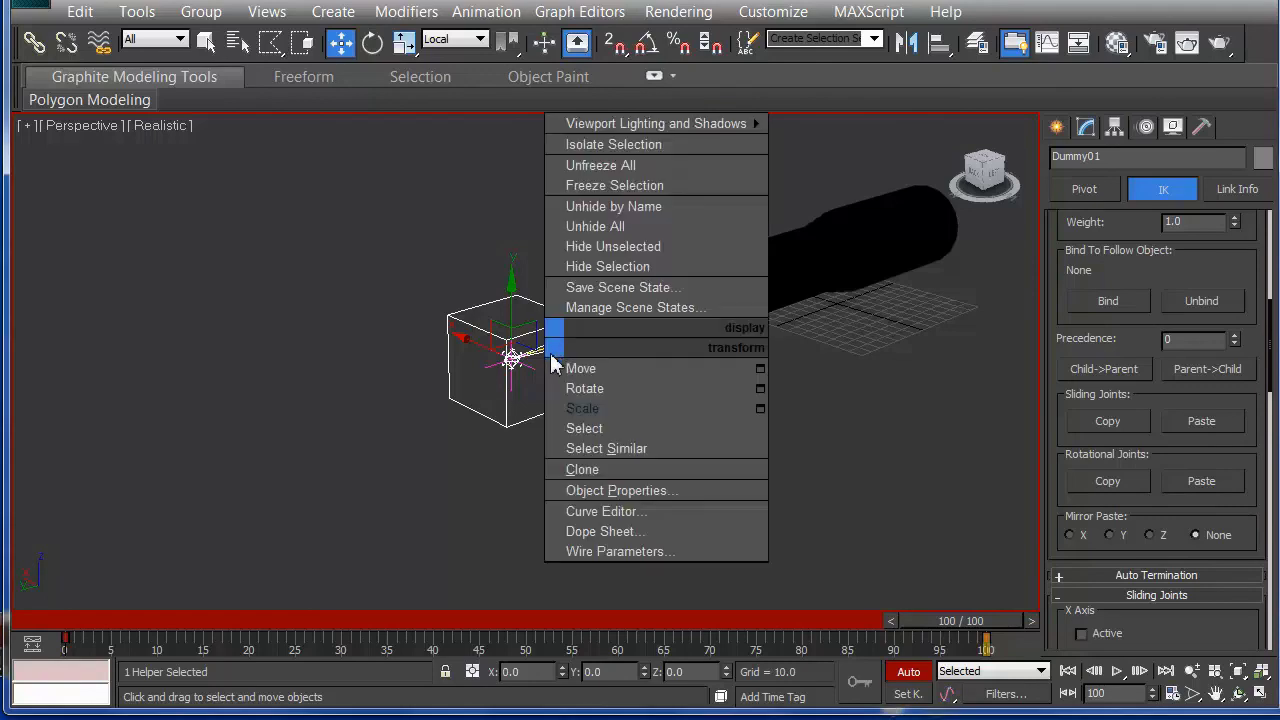
left_click_drag(576, 342, 277, 472)
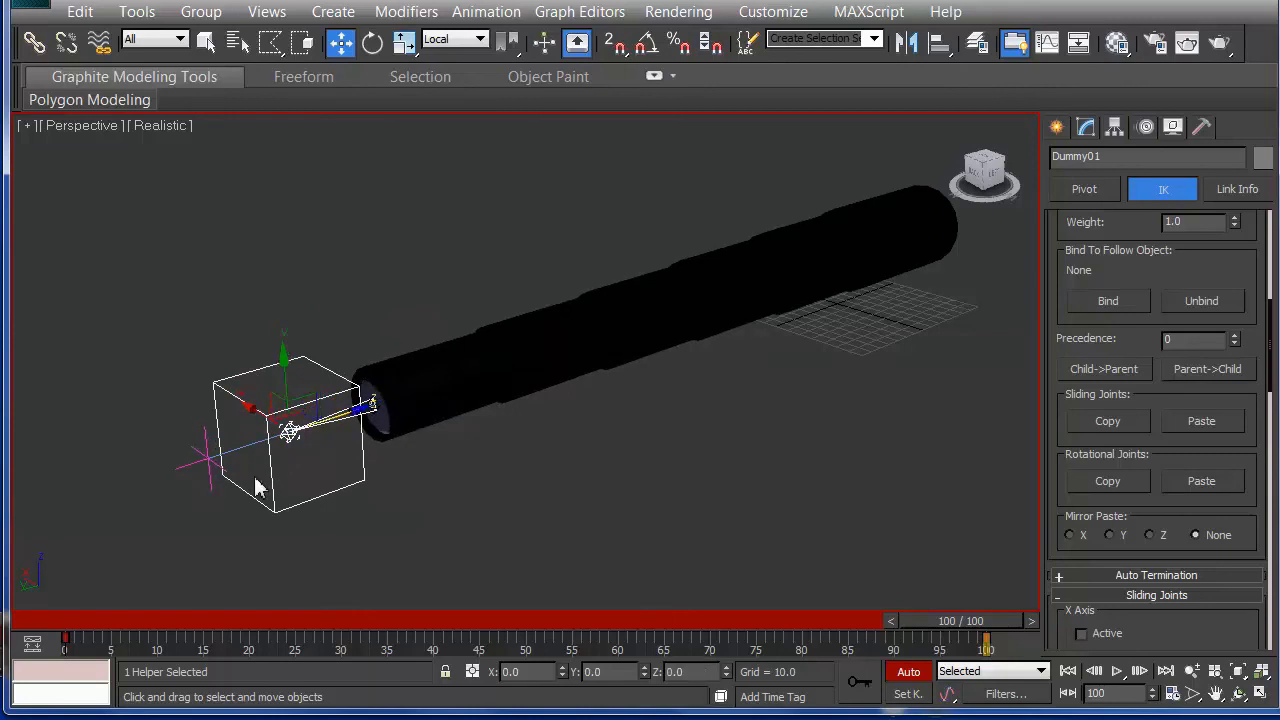
left_click(490, 498)
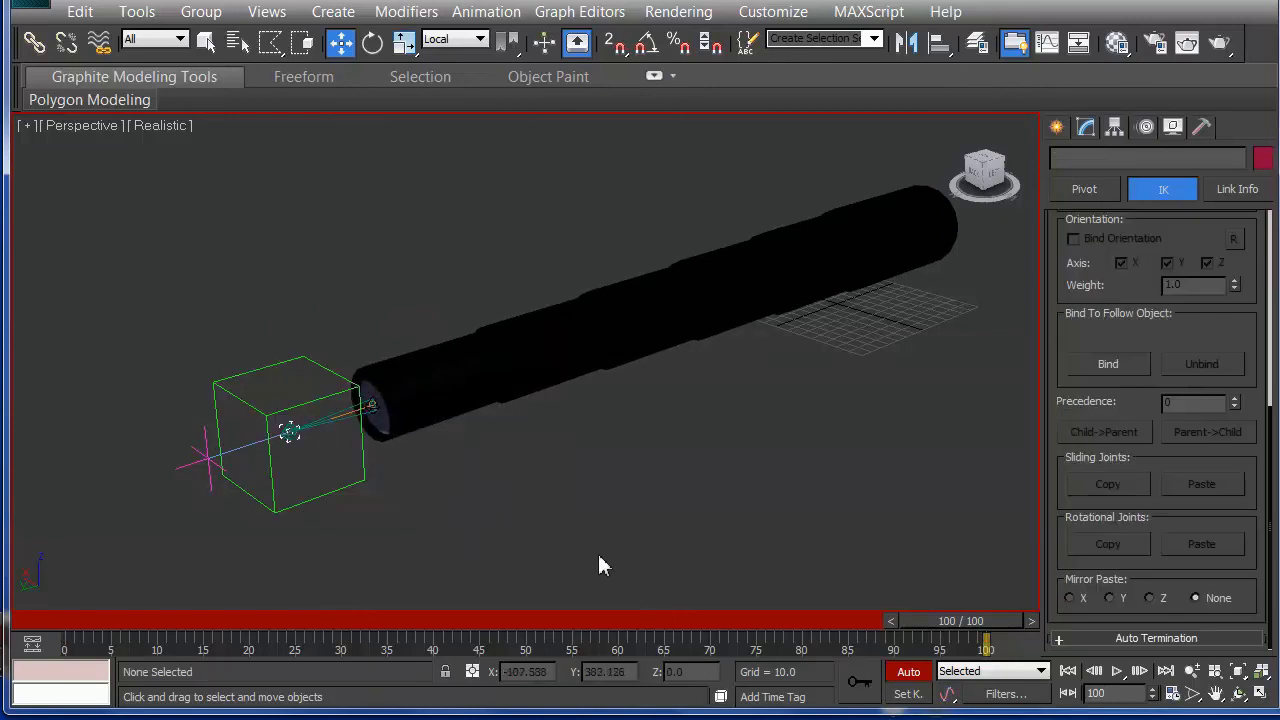
left_click(910, 671)
Step: Return to frame 0 and play back the telescoping tube animation to check how the tubes extend
left_click_drag(929, 621, 40, 565)
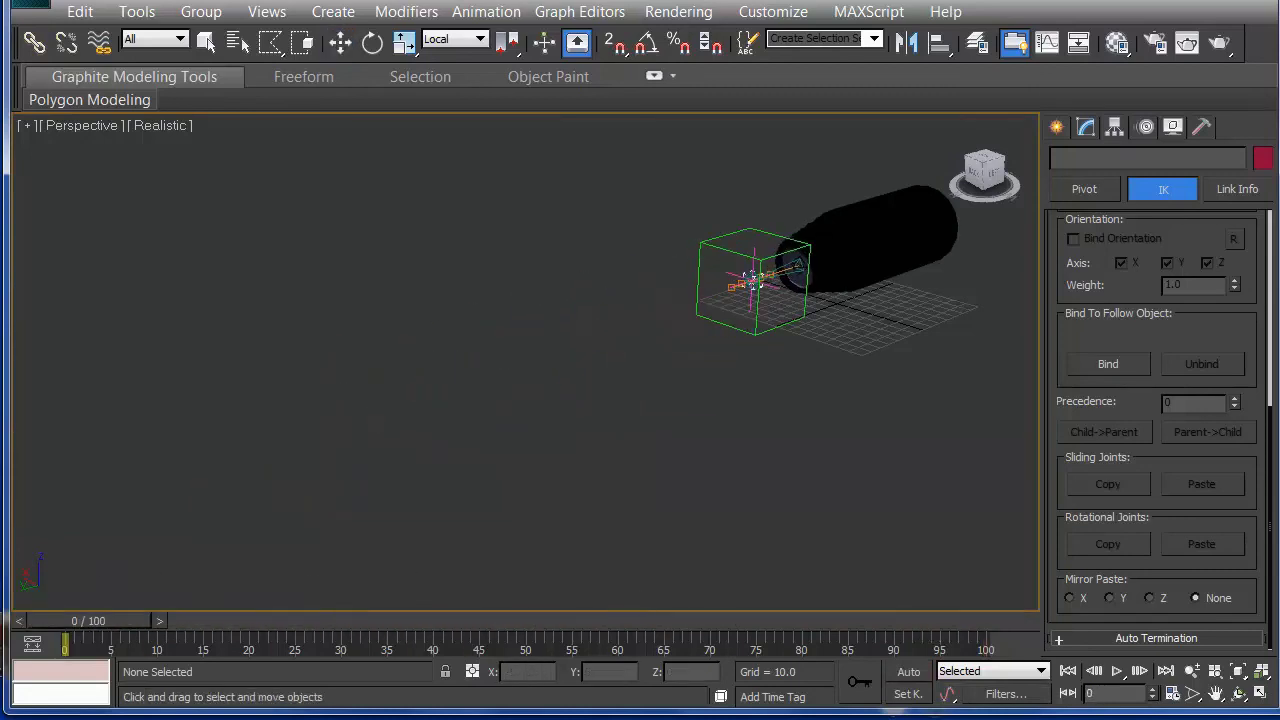
left_click(1116, 672)
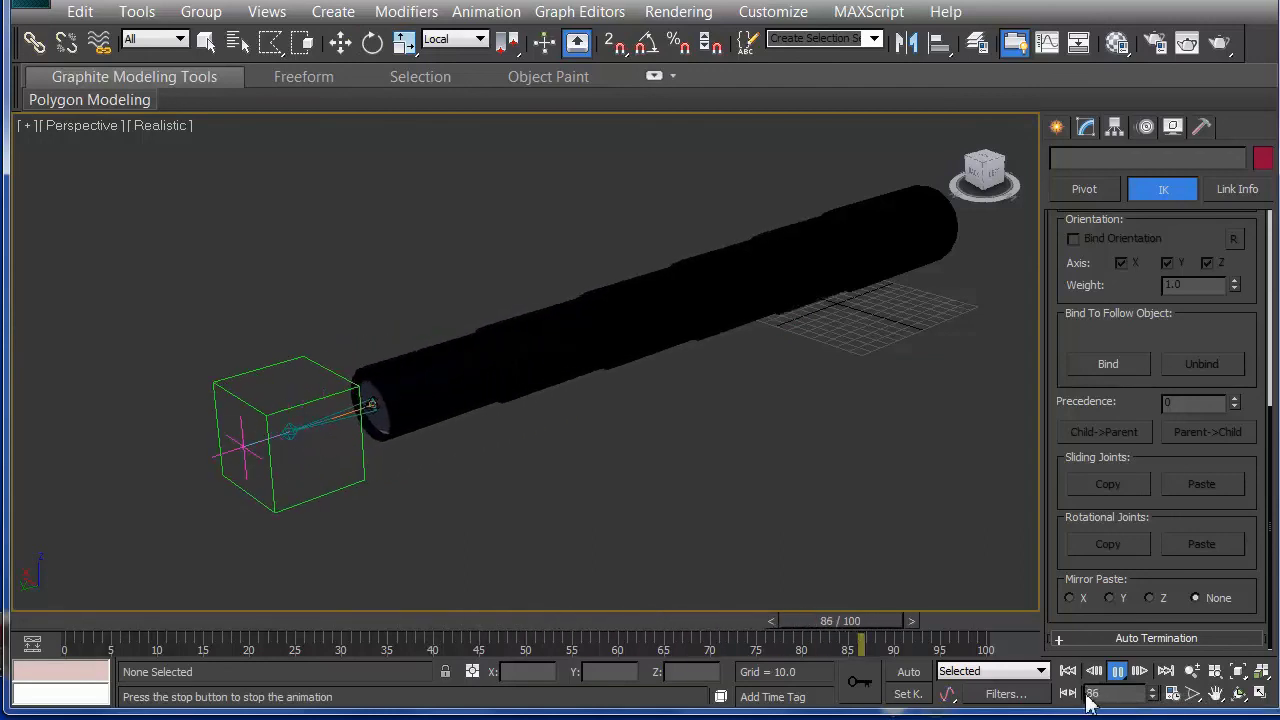
left_click(1118, 674)
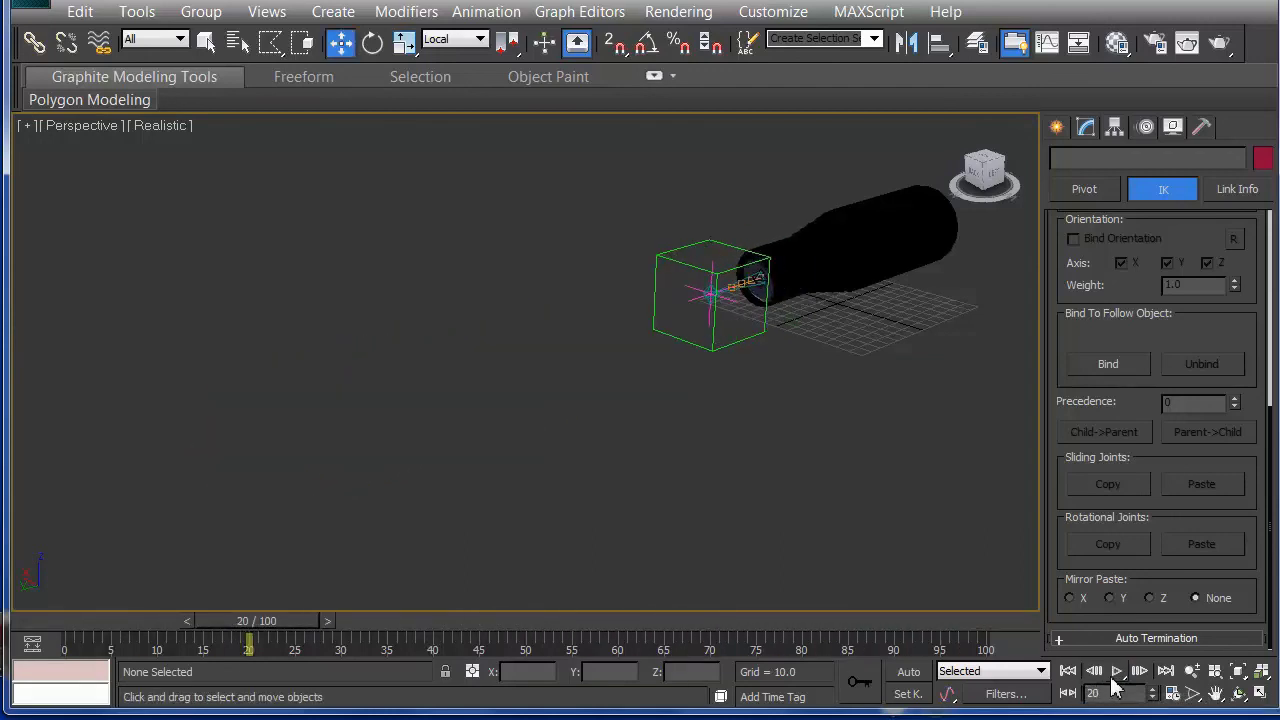
left_click(1116, 671)
left_click(1118, 673)
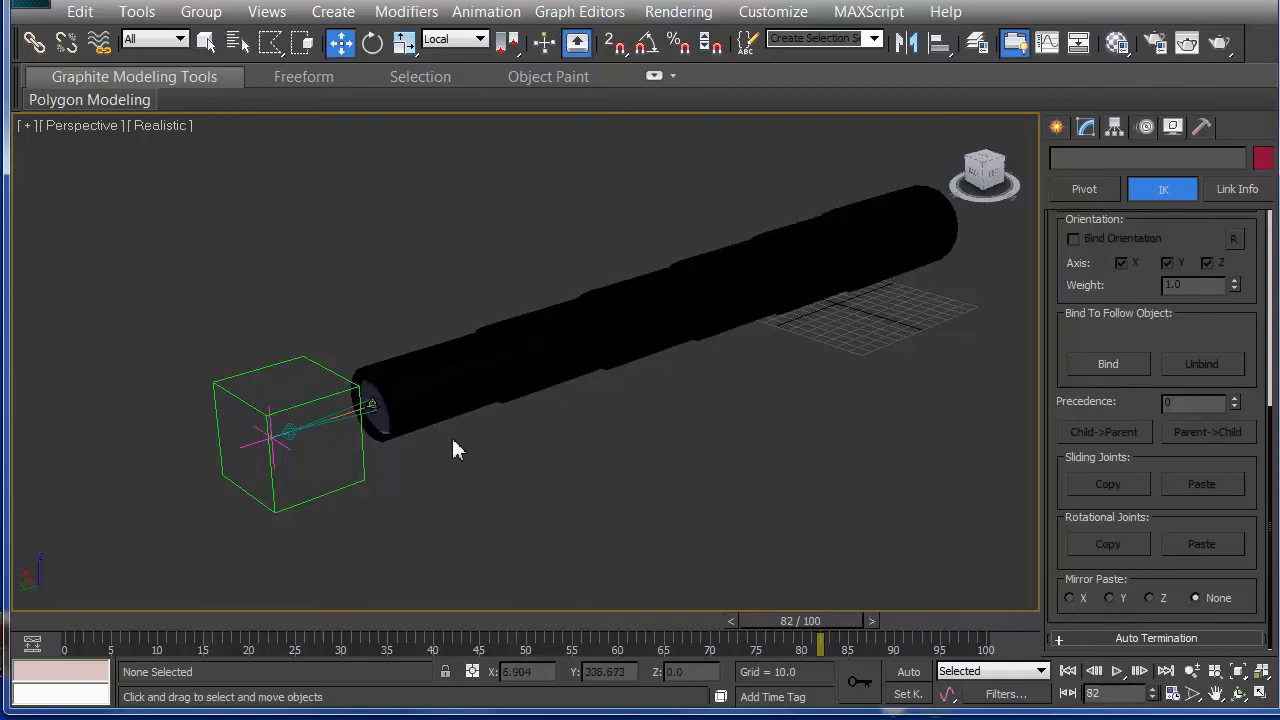